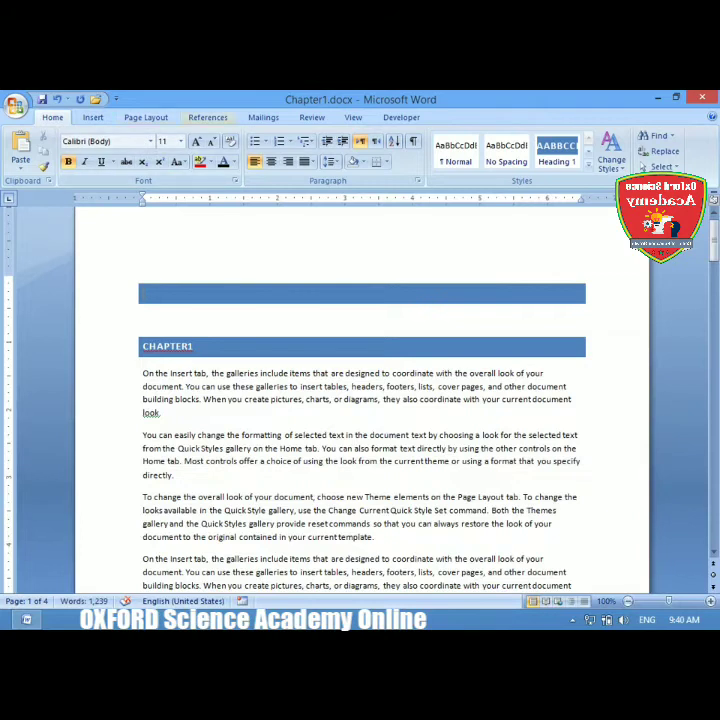
Try to remove the existing table of contents from the document
left_click(208, 117)
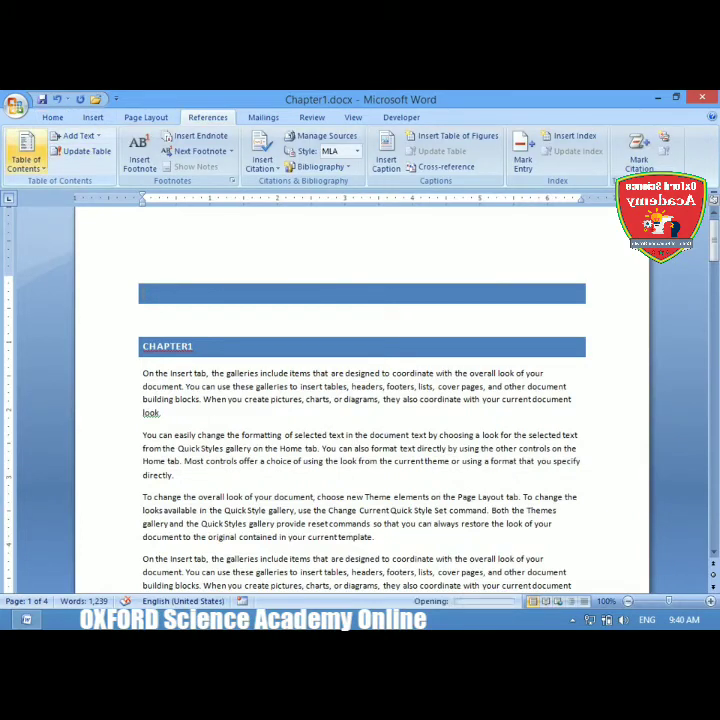
left_click(26, 160)
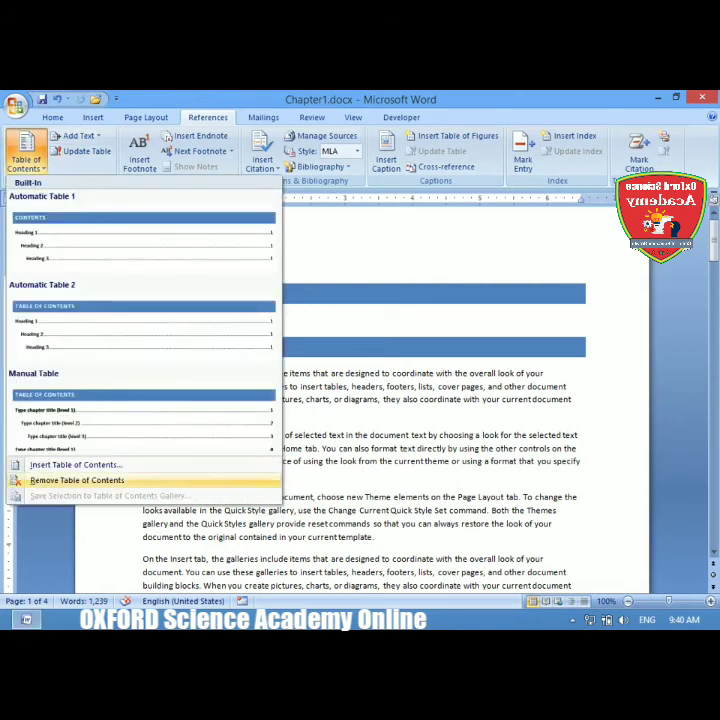
left_click(77, 480)
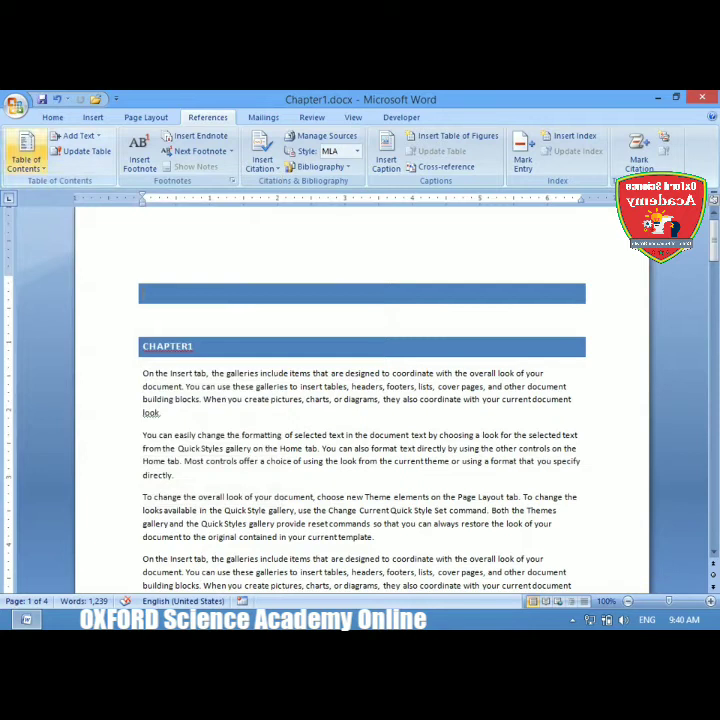
left_click(26, 158)
left_click(77, 480)
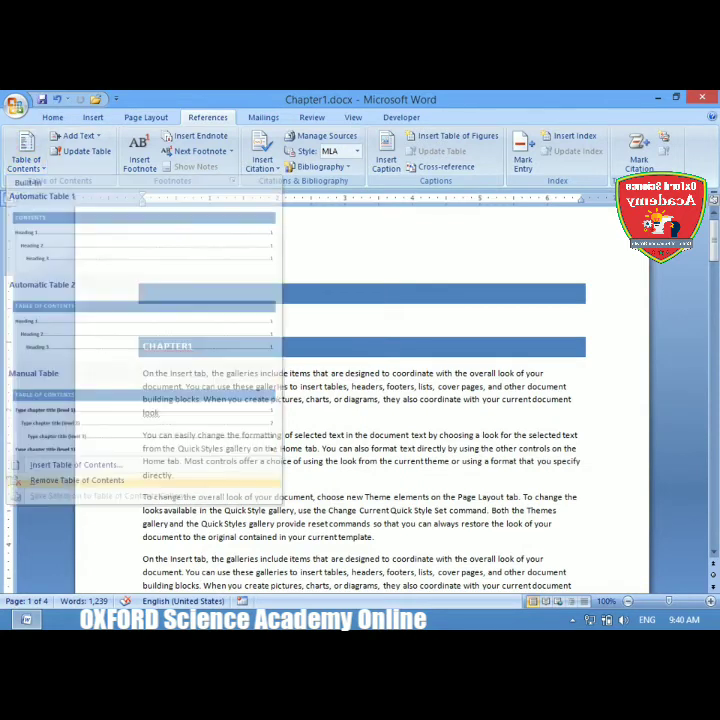
Try to remove the table of contents with the entire document selected
key("ctrl+a")
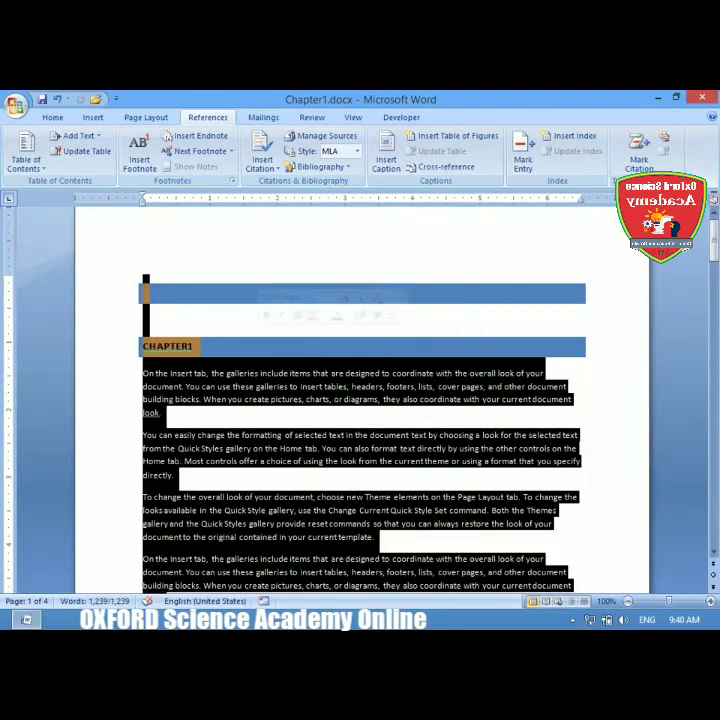
key("ctrl+Home")
key("ctrl+a")
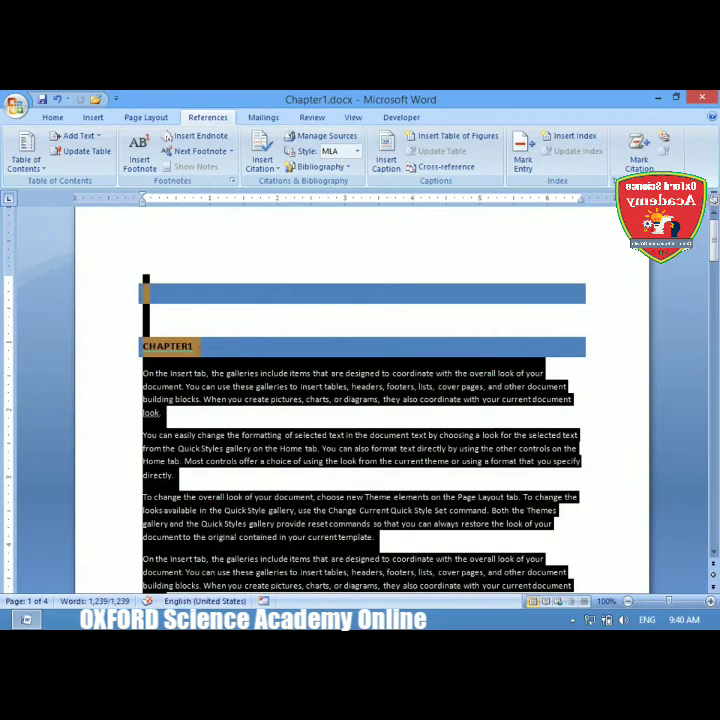
left_click(26, 155)
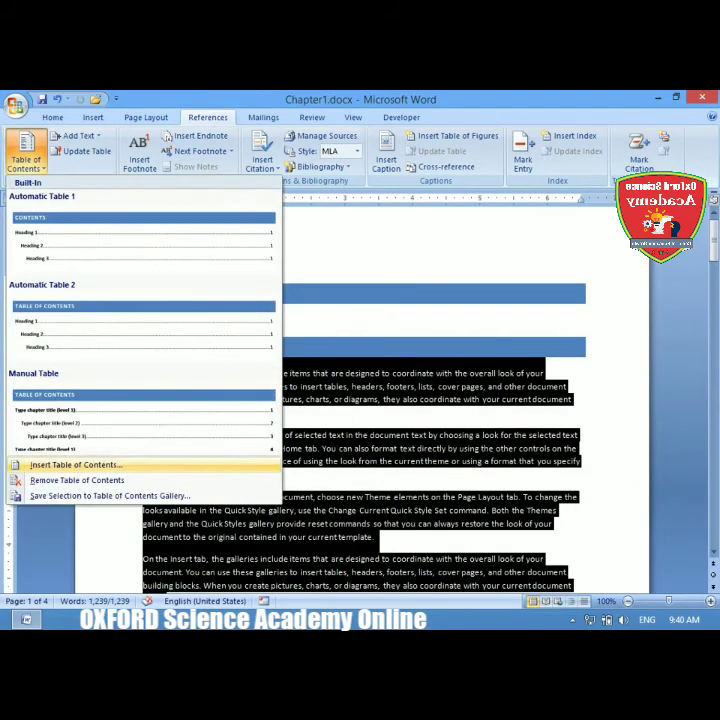
left_click(77, 480)
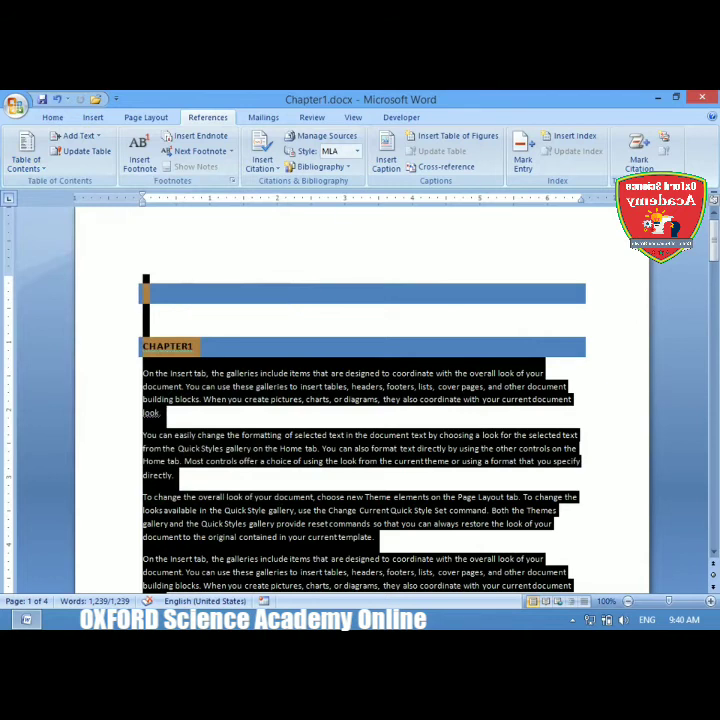
left_click(300, 320)
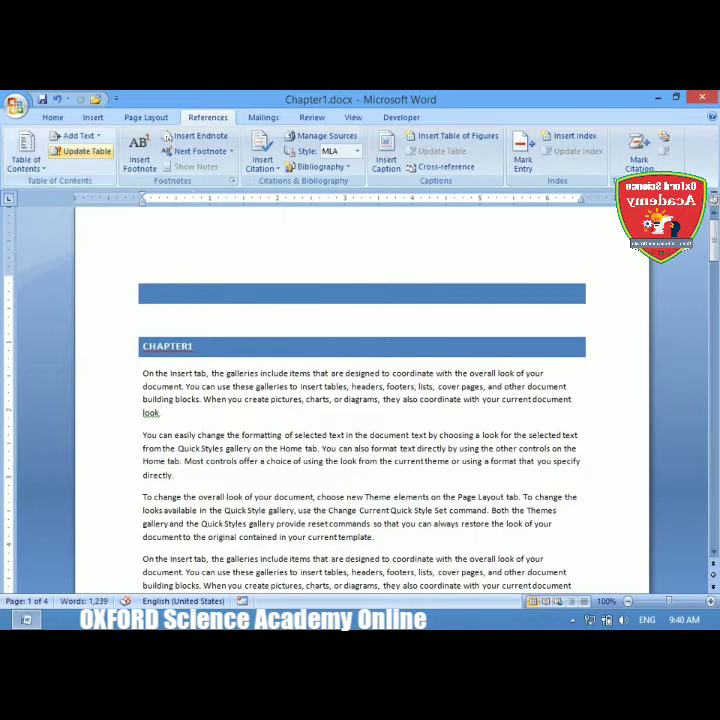
left_click(26, 155)
left_click(52, 117)
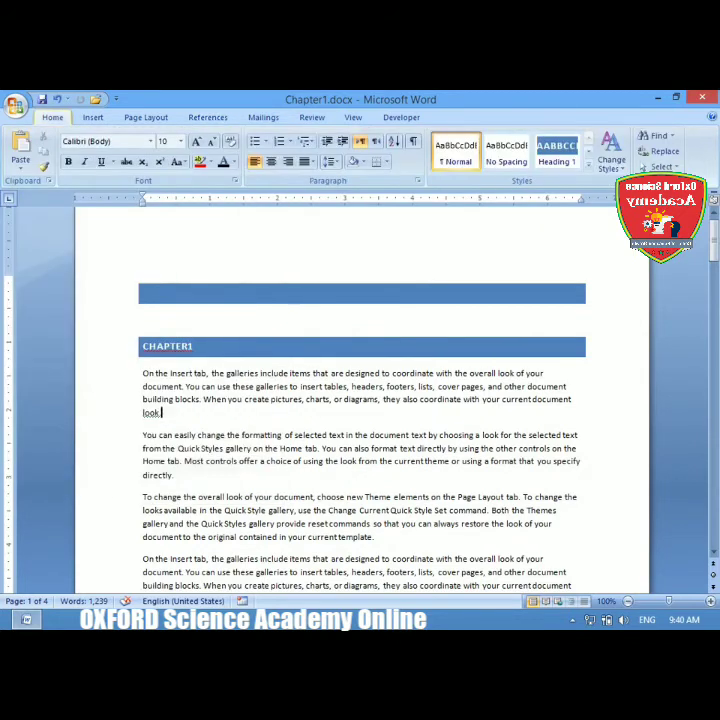
key("ctrl+a")
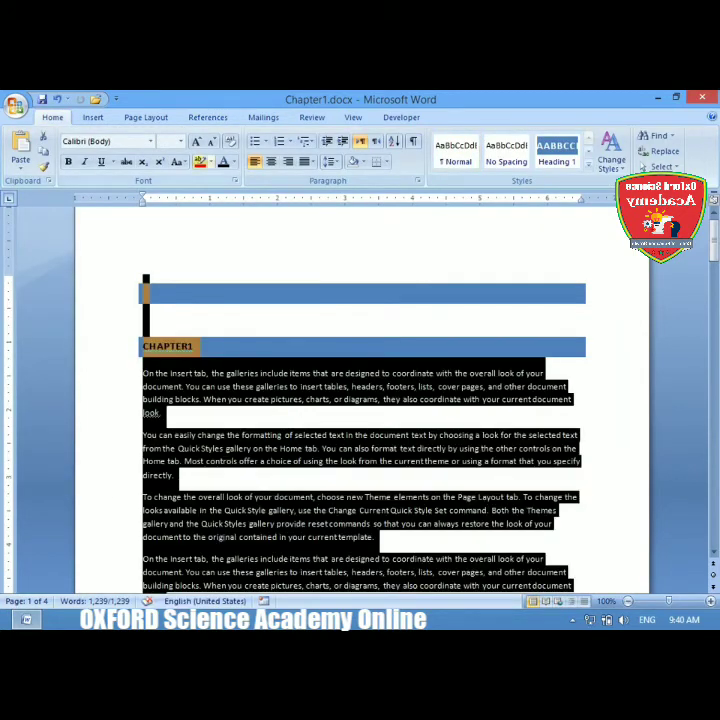
left_click(150, 141)
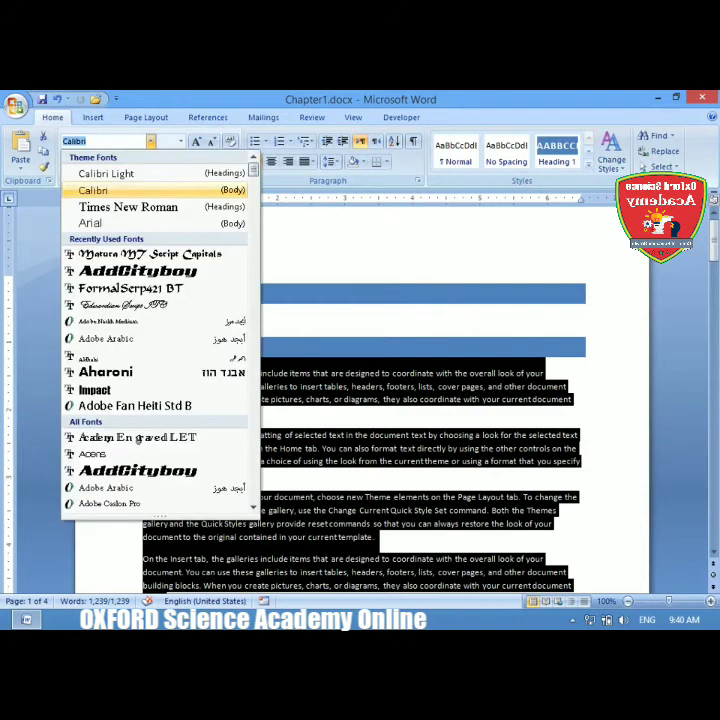
left_click(150, 141)
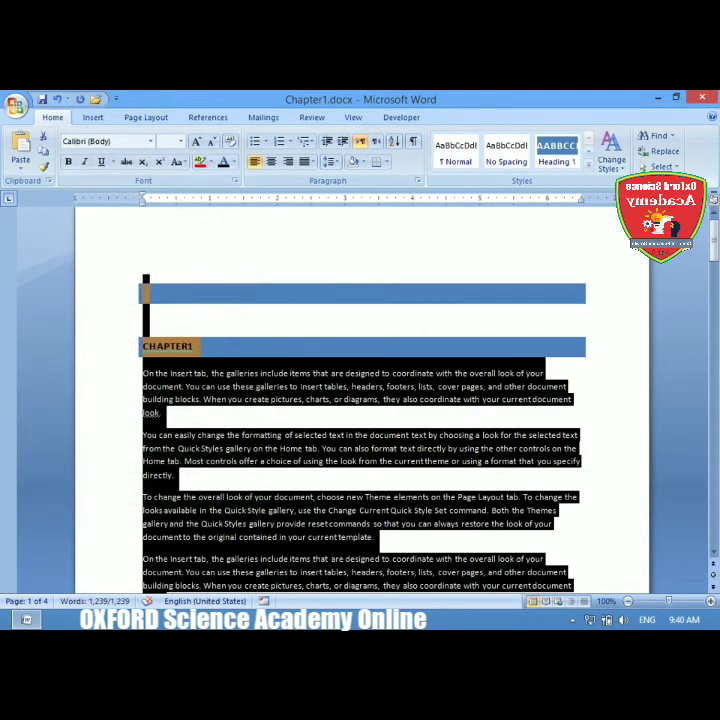
left_click(222, 387)
Clear the formatting of the Chapter1 heading and apply the Normal style to the entire document
left_click_drag(196, 347, 141, 347)
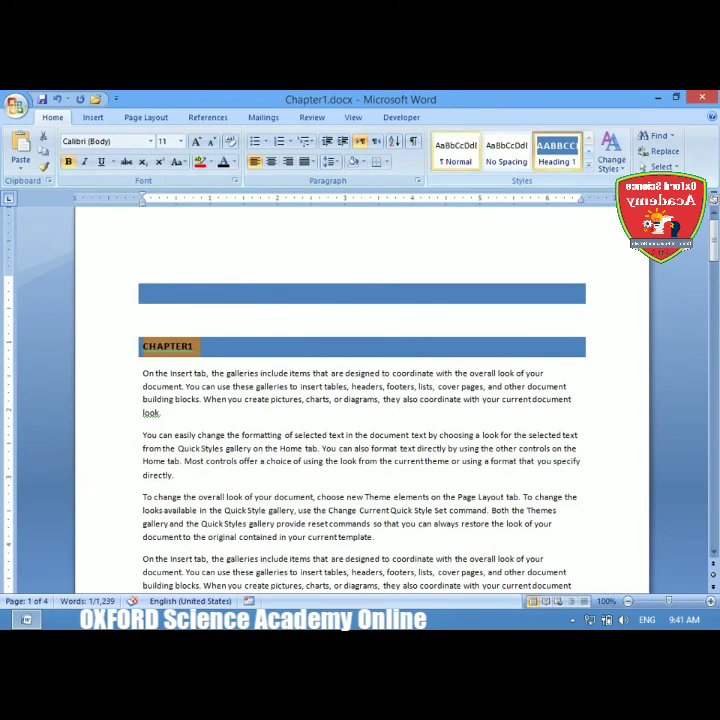
left_click(230, 141)
key("ctrl+a")
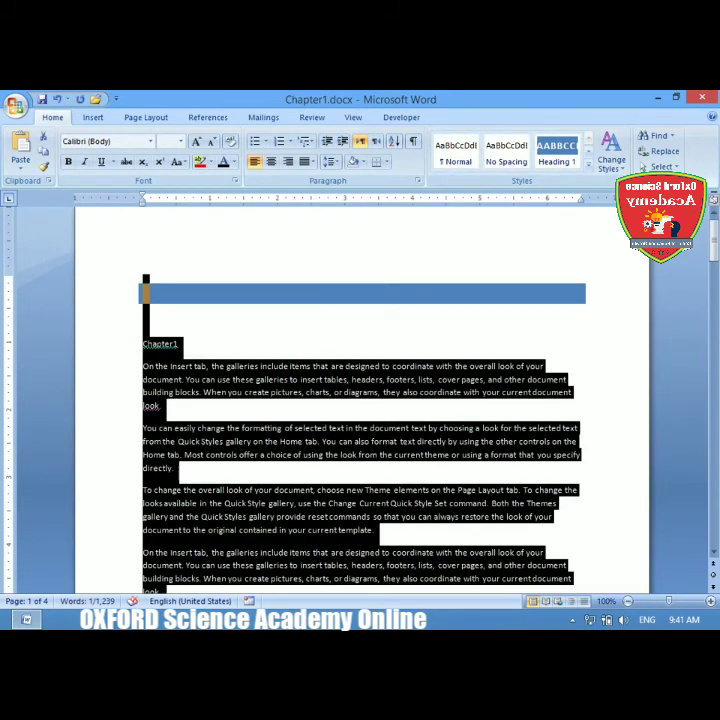
left_click(456, 151)
Remove the surplus empty paragraphs above Chapter1 so that one blank line precedes it
left_click(143, 290)
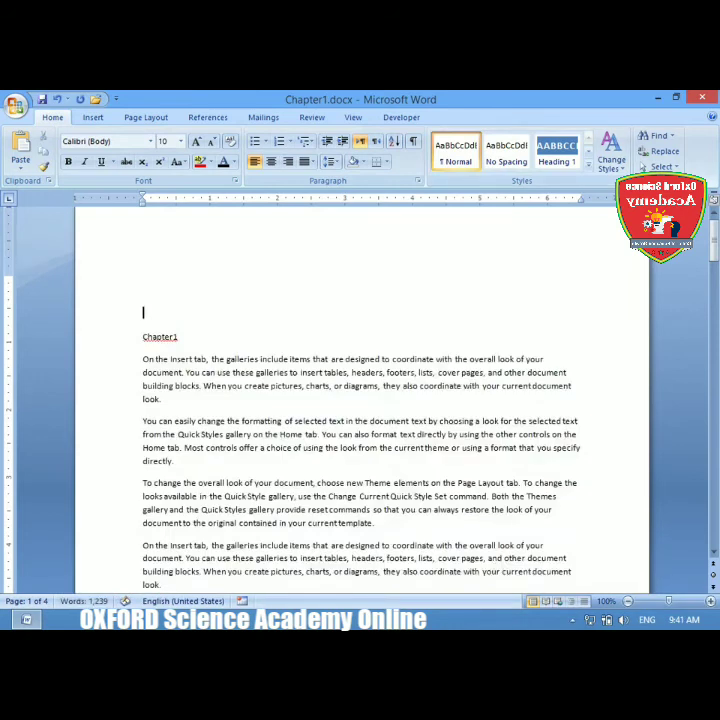
key("Delete")
left_click(143, 314)
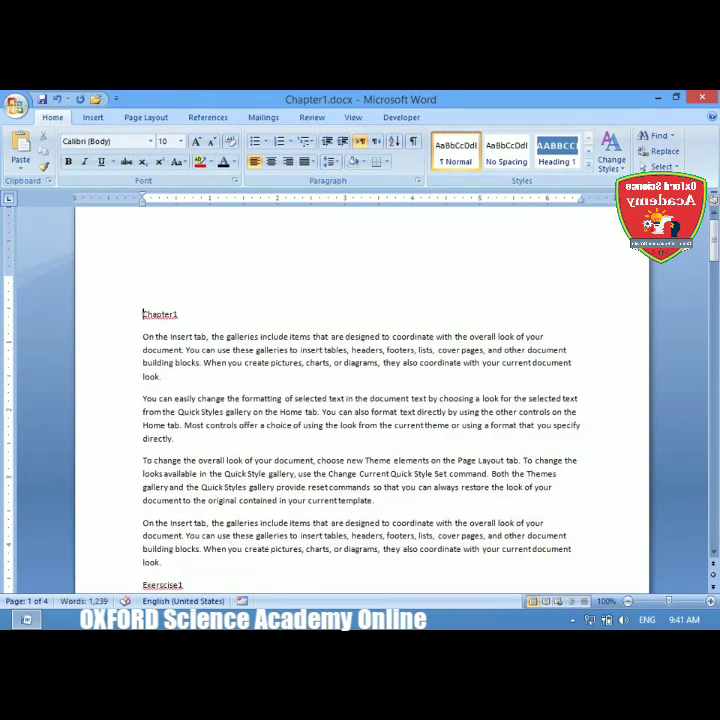
key("BackSpace")
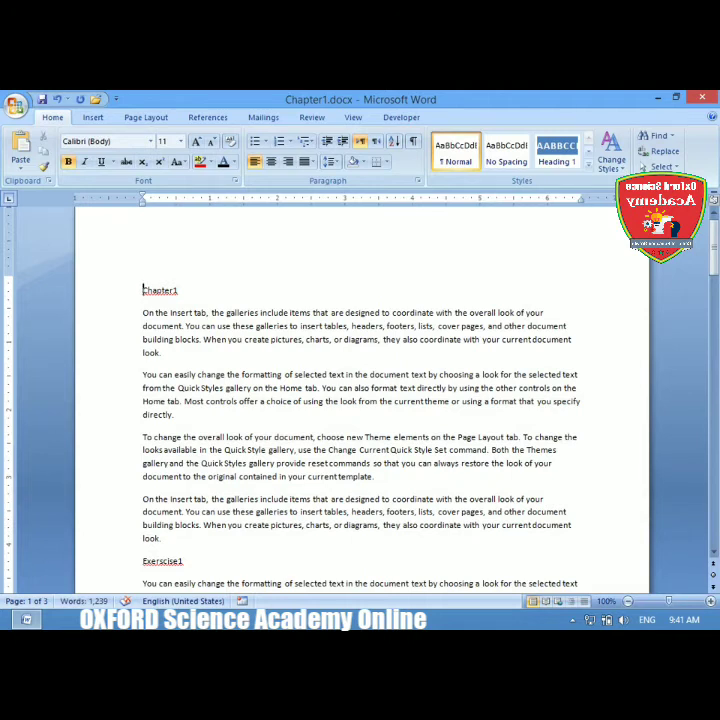
key("Return")
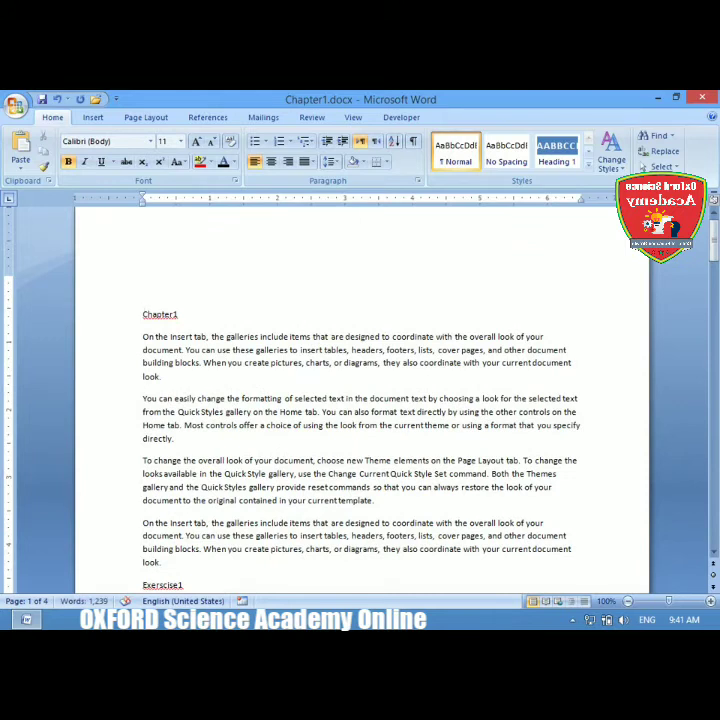
Review the chapter, exercise and question titles throughout the document, from Chapter1 to the last Question1 on page 2
left_click_drag(180, 315, 143, 315)
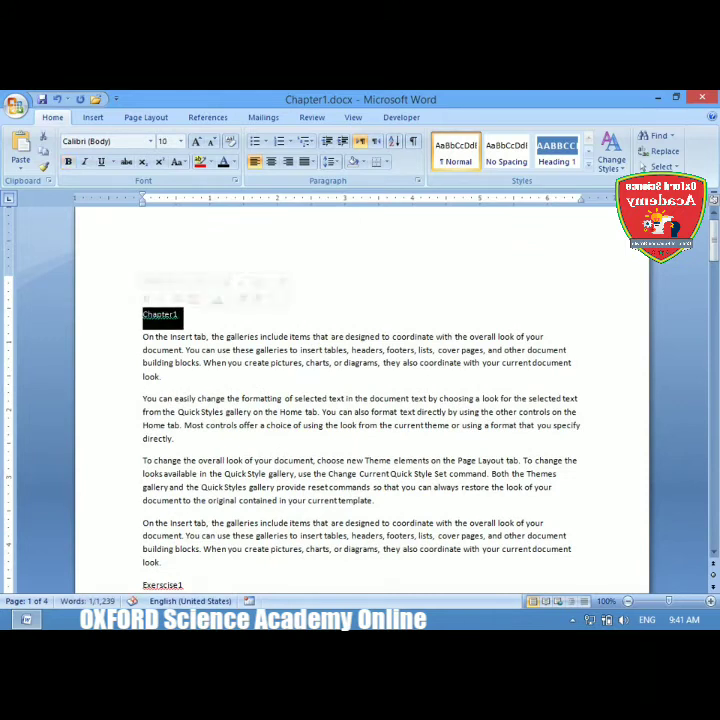
scroll(360, 400, "down", 6)
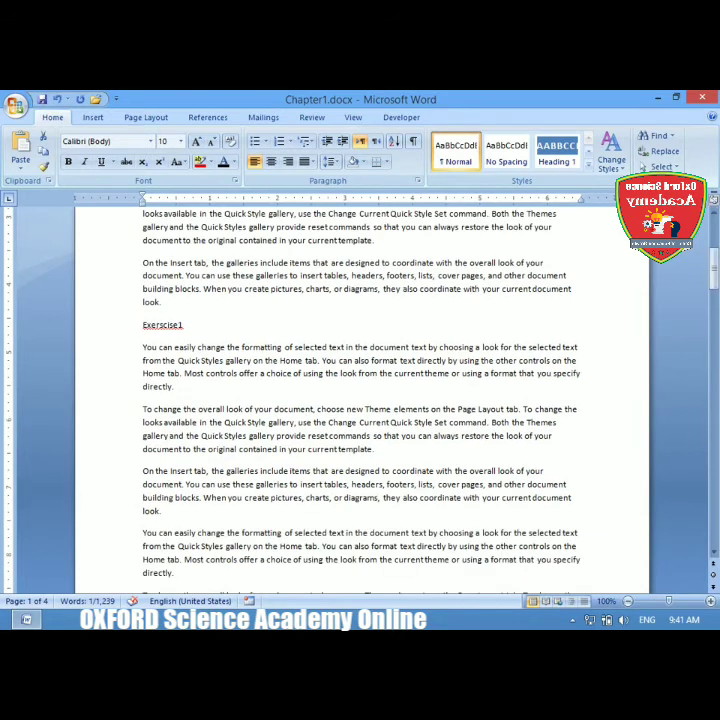
left_click_drag(183, 325, 142, 325)
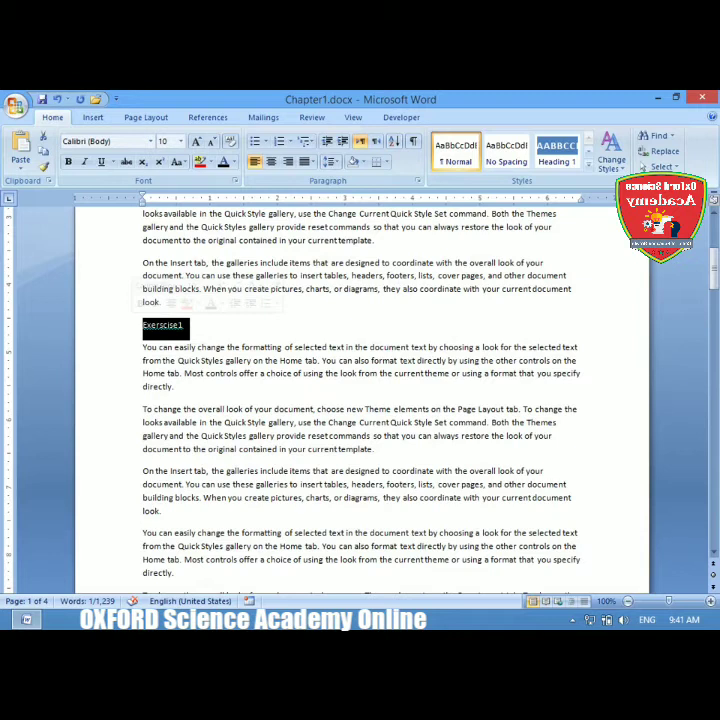
left_click(221, 346)
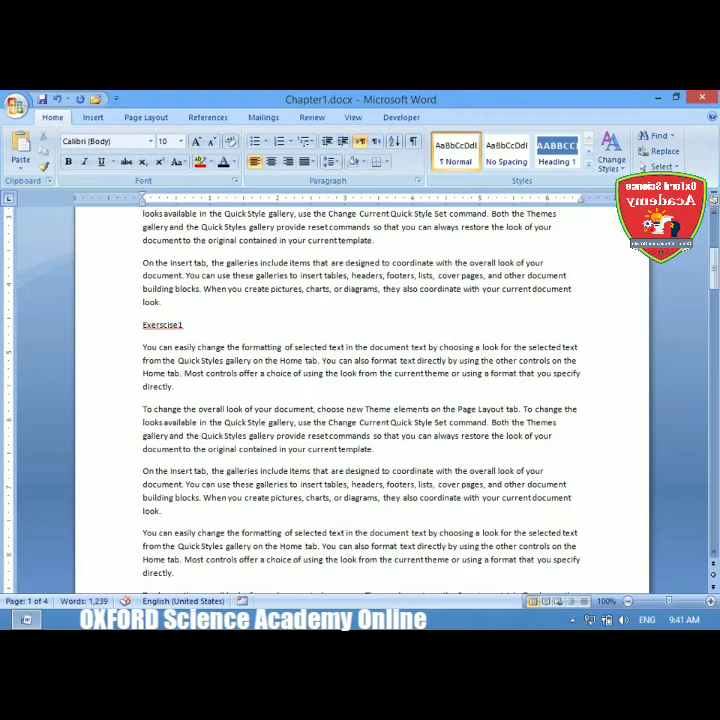
left_click_drag(714, 267, 714, 285)
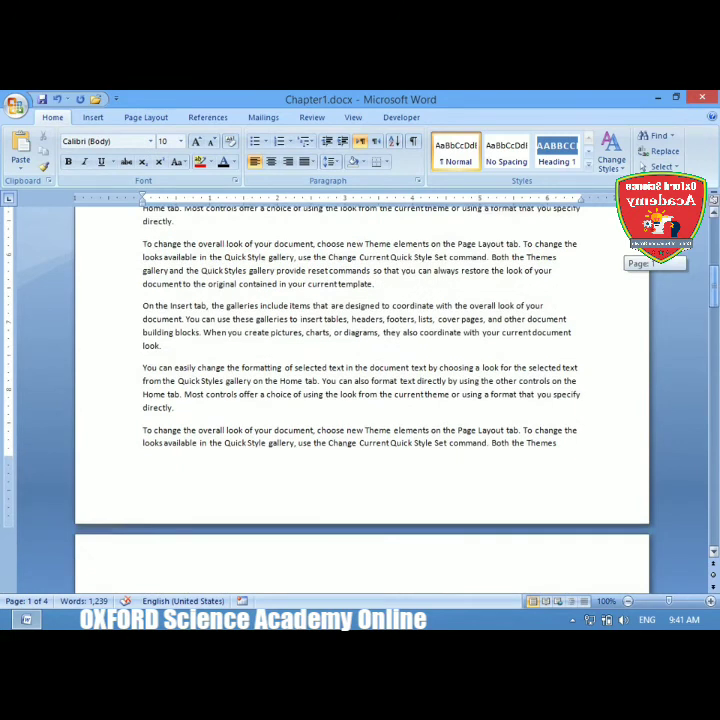
left_click_drag(714, 285, 714, 300)
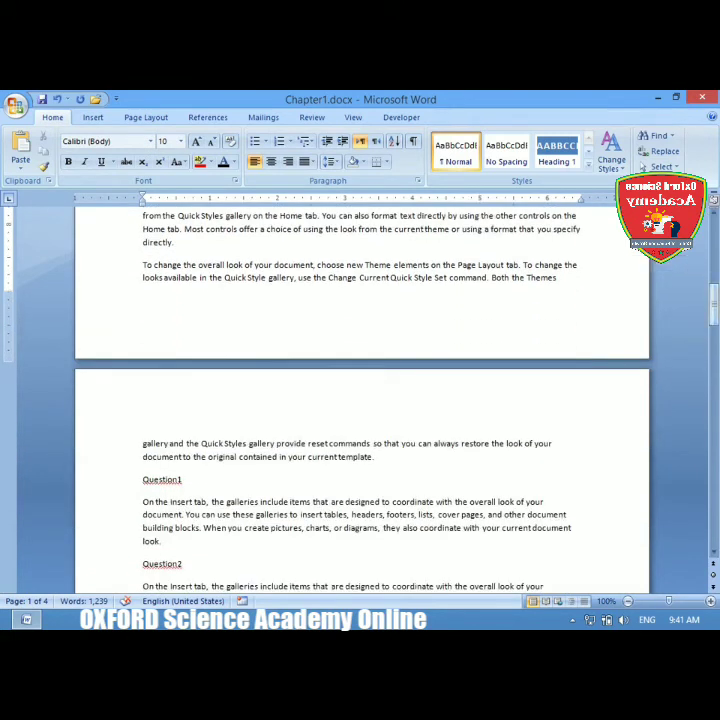
double_click(175, 480)
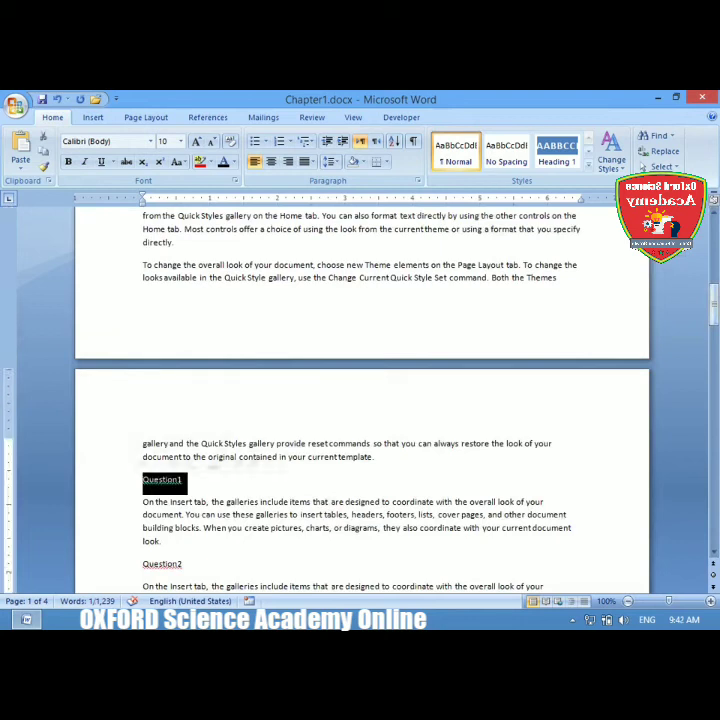
left_click(178, 480)
left_click_drag(714, 304, 714, 316)
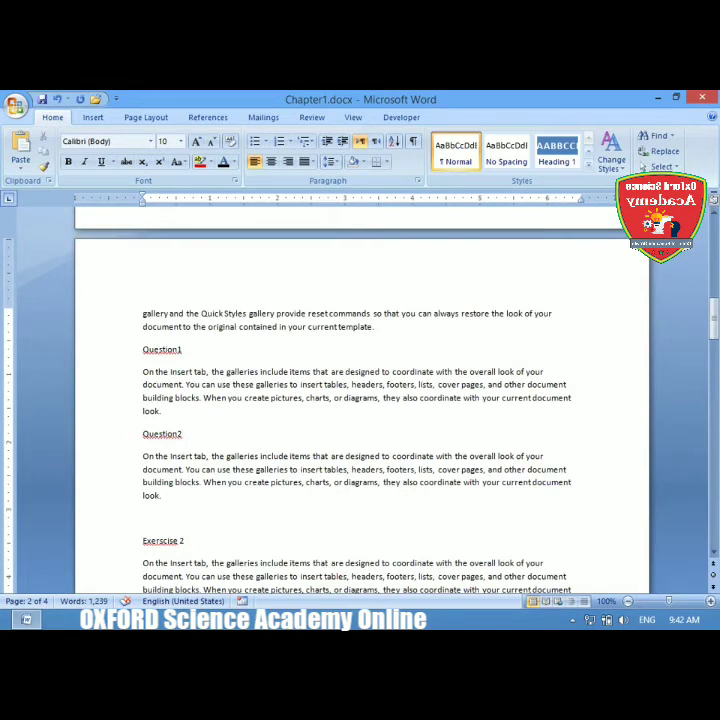
left_click_drag(714, 320, 714, 326)
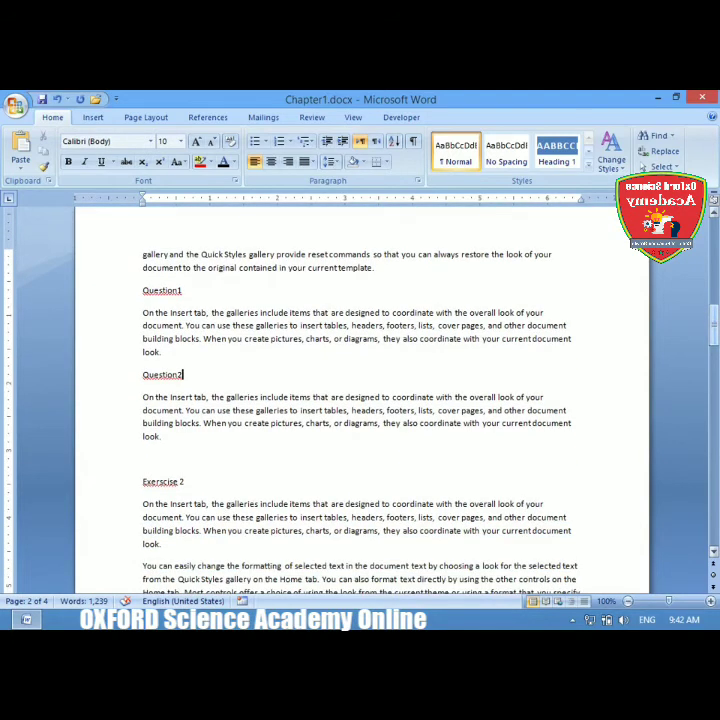
left_click_drag(714, 326, 714, 375)
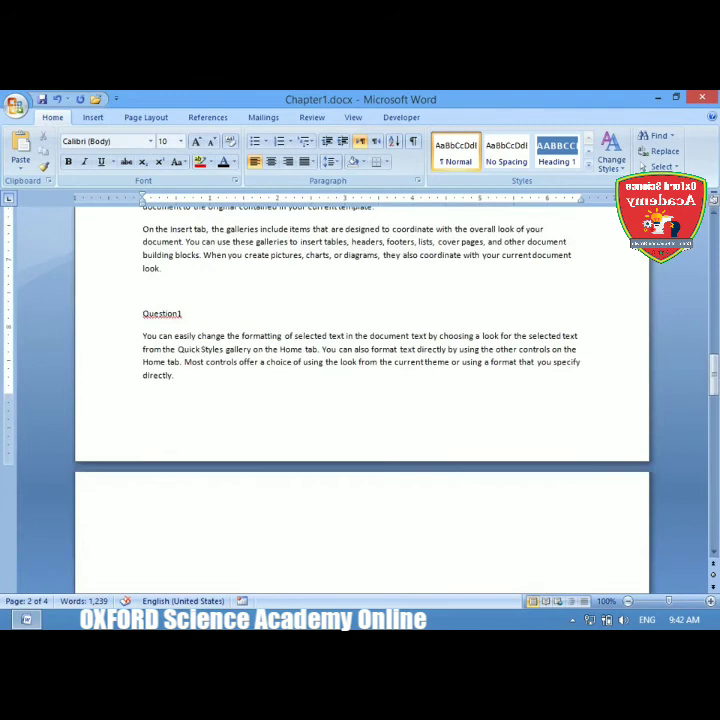
Copy the Question1 title and paragraph at the end of page 2 to the start of page 3 and retitle the copy Question2
left_click_drag(175, 376, 143, 292)
key("ctrl+c")
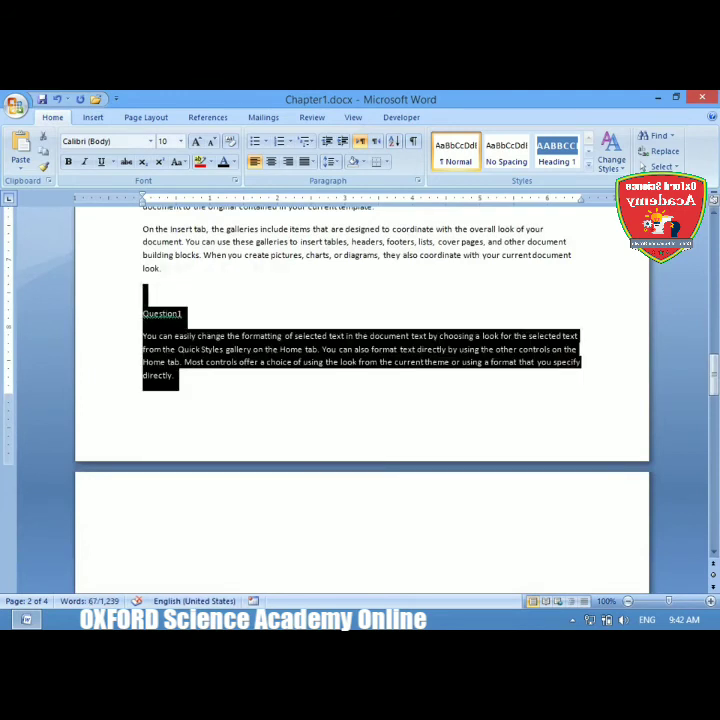
left_click(143, 546)
key("ctrl+v")
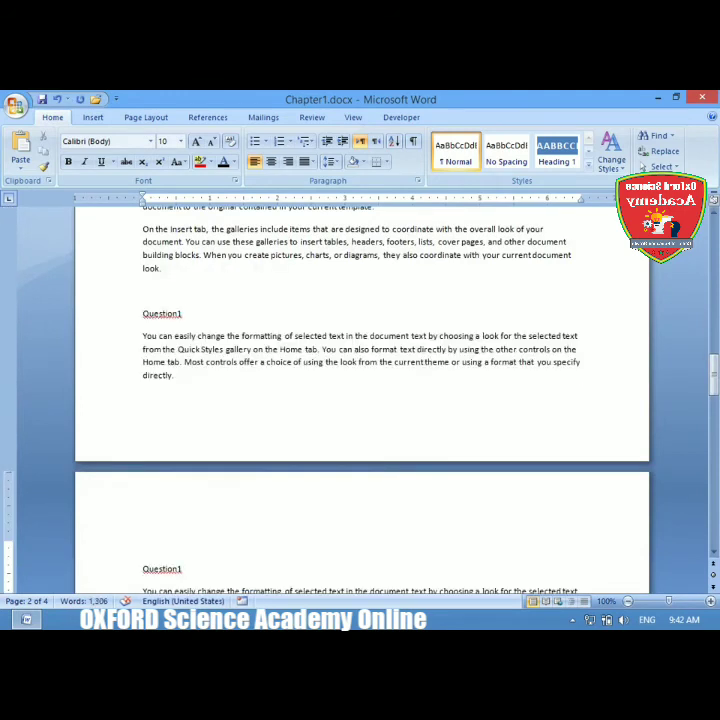
scroll(360, 400, "down", 2)
left_click(143, 428)
left_click(183, 451)
key("BackSpace")
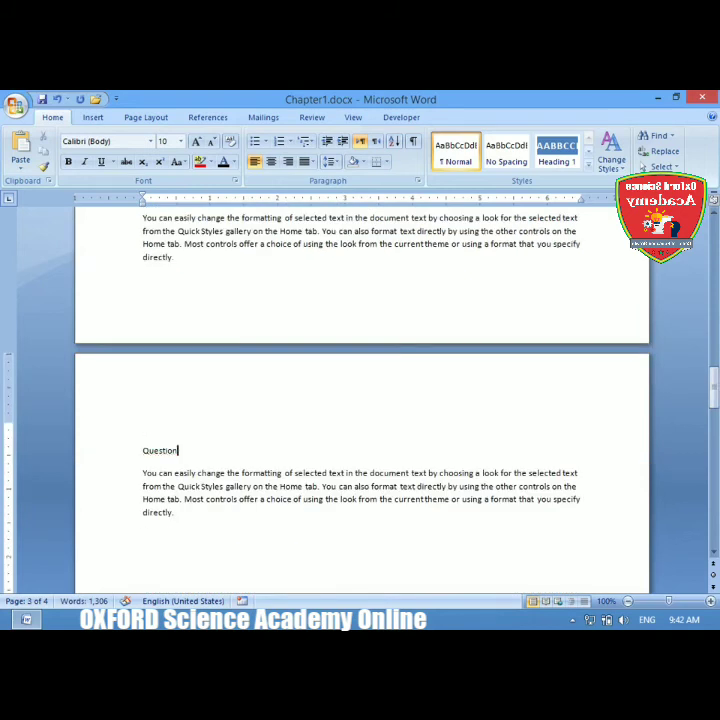
type("2")
Paste the copied question title and paragraph again on a new line below the Question2 paragraph on page 3
key("Down")
key("Down")
key("Down")
key("Down")
key("Down")
key("Return")
key("ctrl+v")
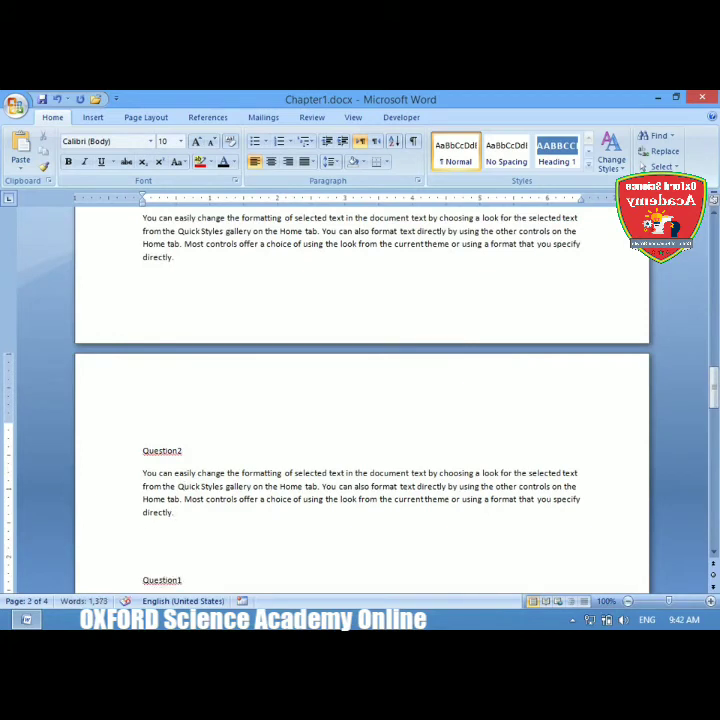
Retitle the second pasted question on page 3 as Question3 and save the document
left_click_drag(714, 386, 714, 399)
left_click(184, 462)
key("BackSpace")
type("3")
key("ctrl+s")
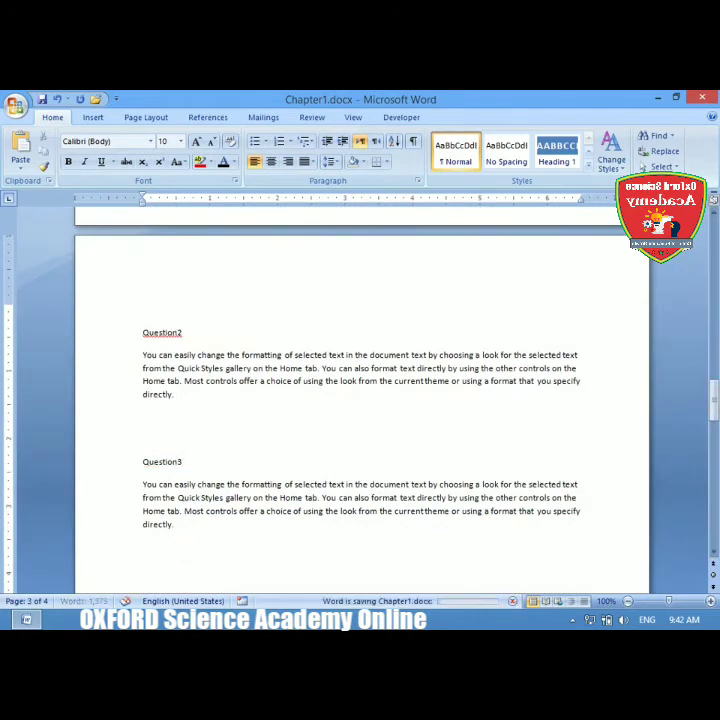
left_click_drag(714, 400, 714, 375)
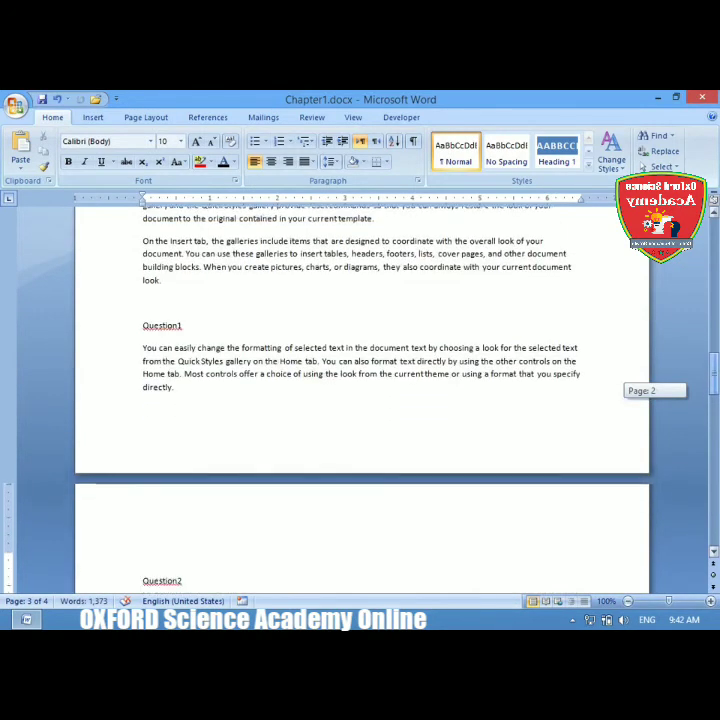
Add the Chapter1 title at the start of page 1 to the table of contents as a Level 1 entry
left_click_drag(714, 375, 714, 290)
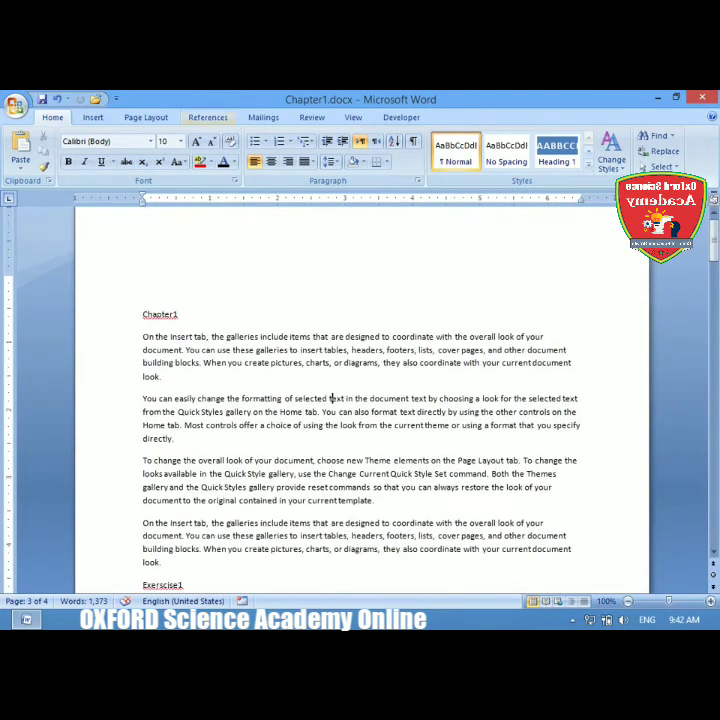
left_click(208, 117)
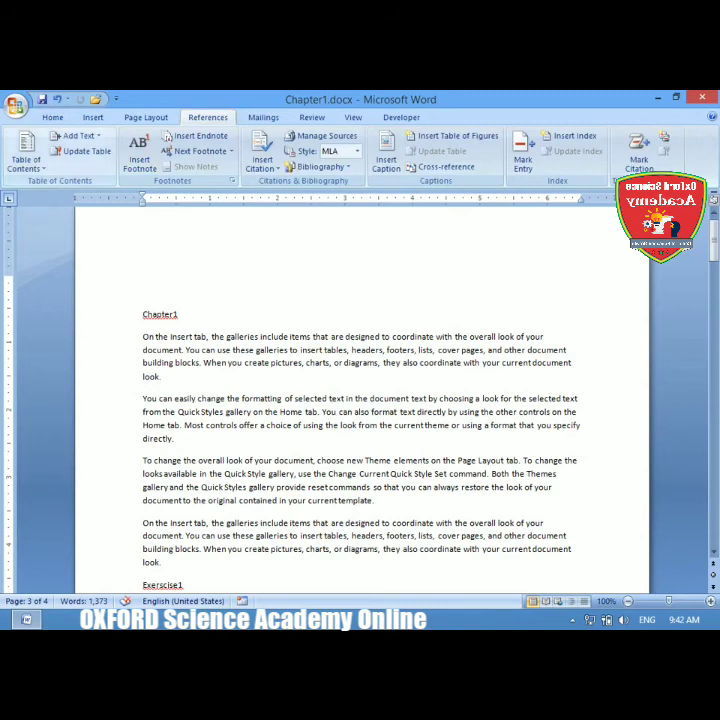
left_click_drag(178, 315, 143, 315)
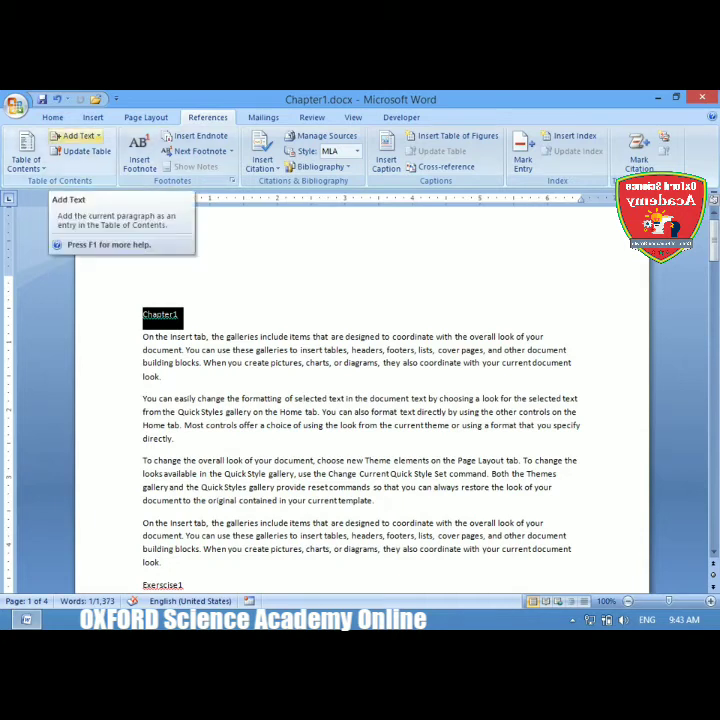
left_click(80, 136)
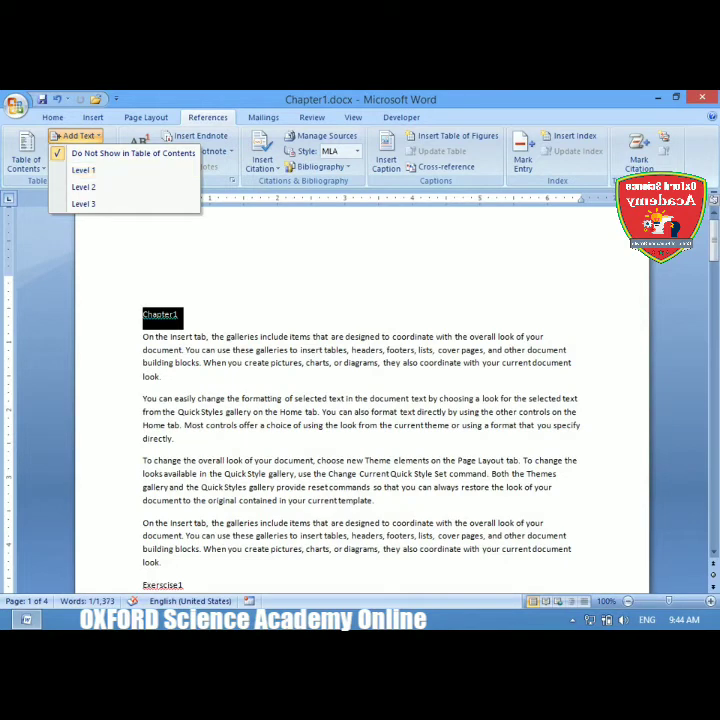
left_click(84, 170)
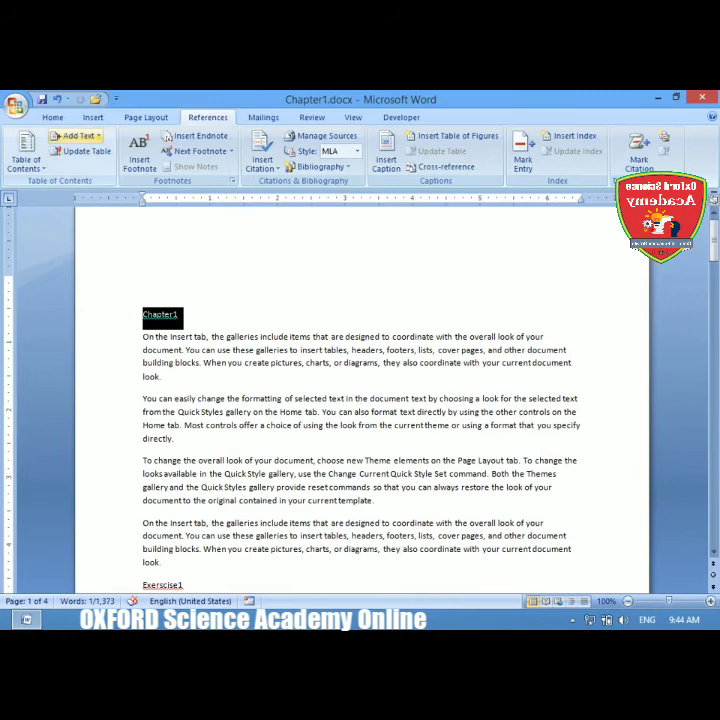
left_click(78, 135)
left_click(84, 170)
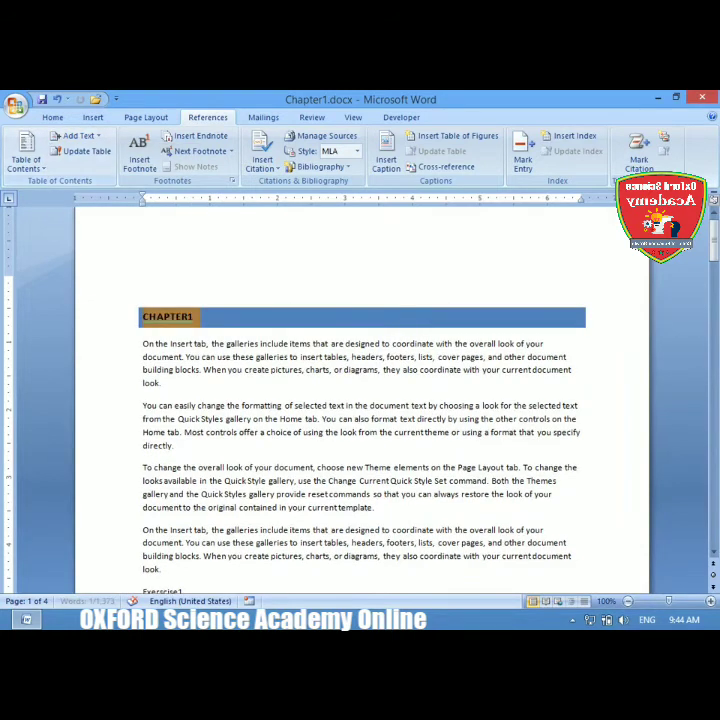
left_click(194, 344)
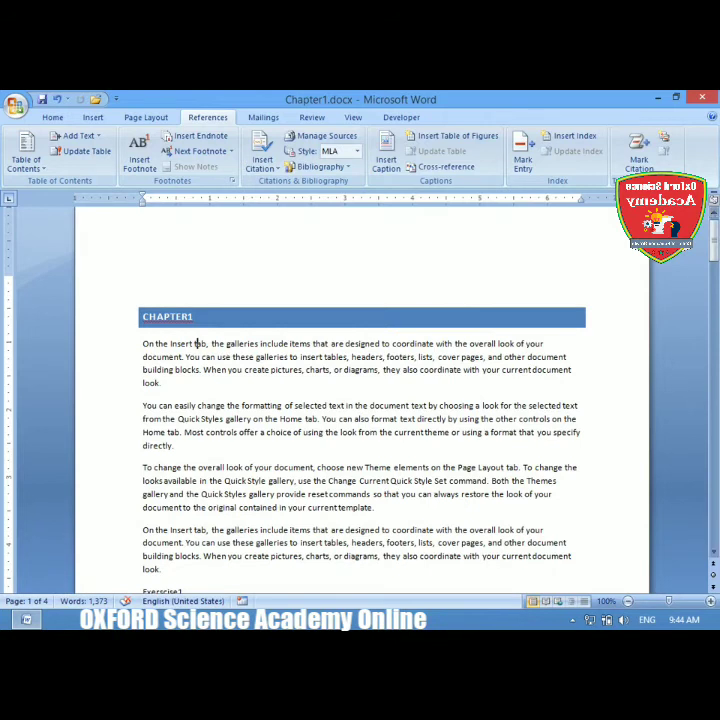
Add the Exerscise1 title on page 1 to the table of contents as a Level 2 entry and deselect it
left_click_drag(714, 240, 714, 256)
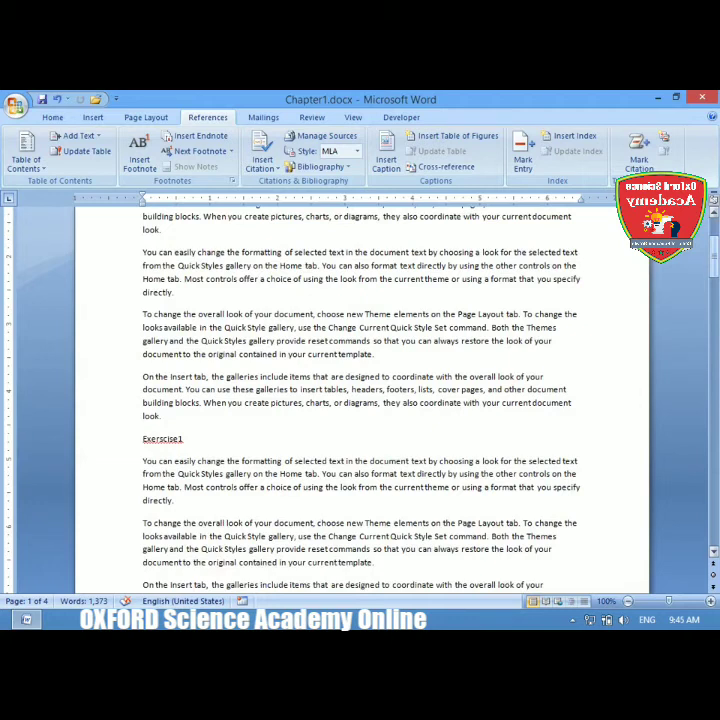
scroll(196, 356, "up", 4)
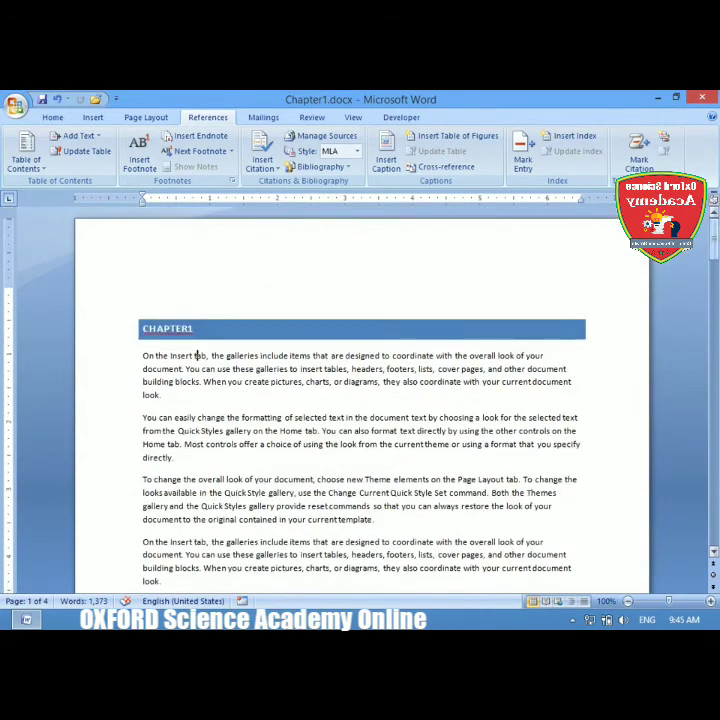
left_click_drag(714, 240, 714, 260)
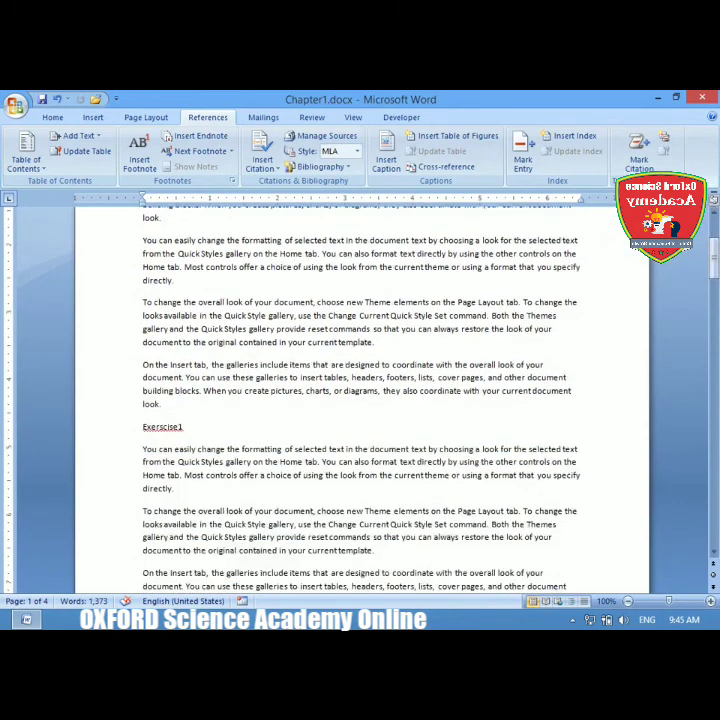
left_click_drag(186, 427, 143, 427)
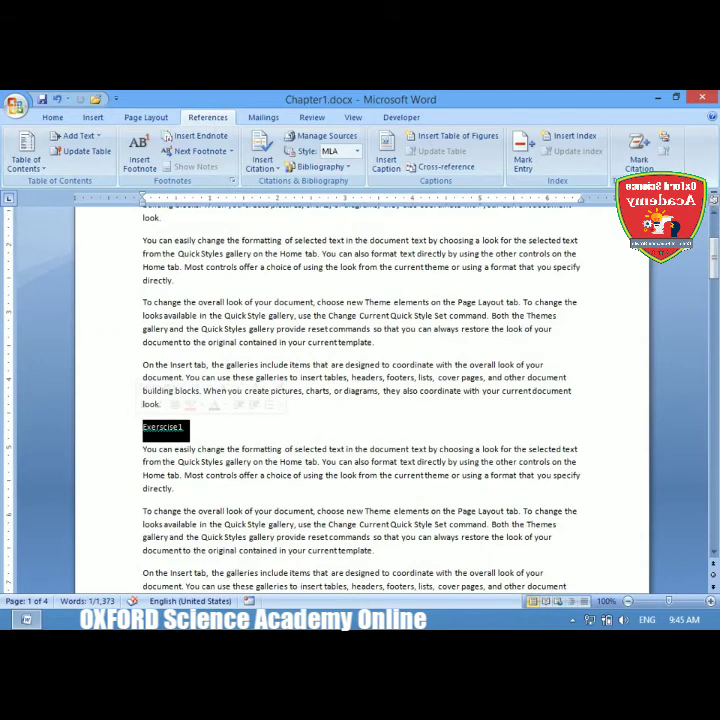
left_click(80, 136)
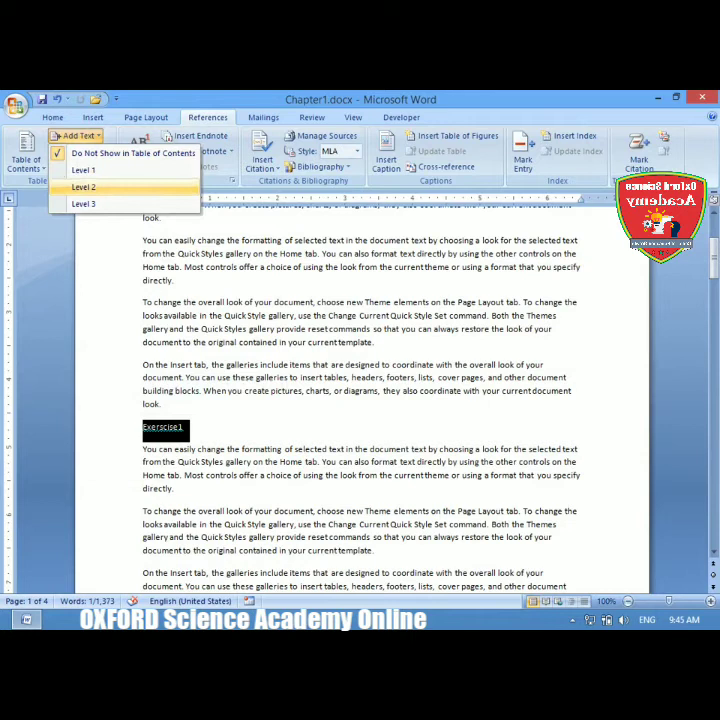
left_click(83, 187)
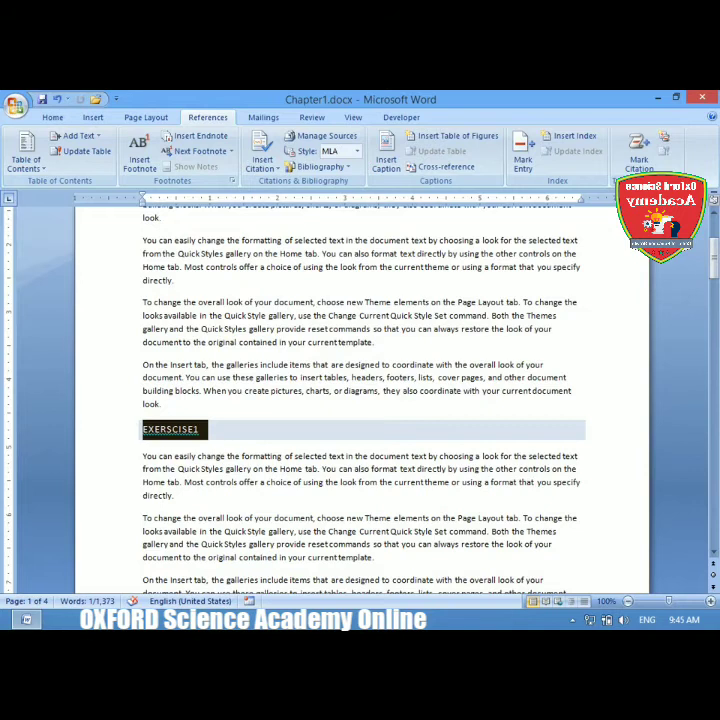
left_click(92, 117)
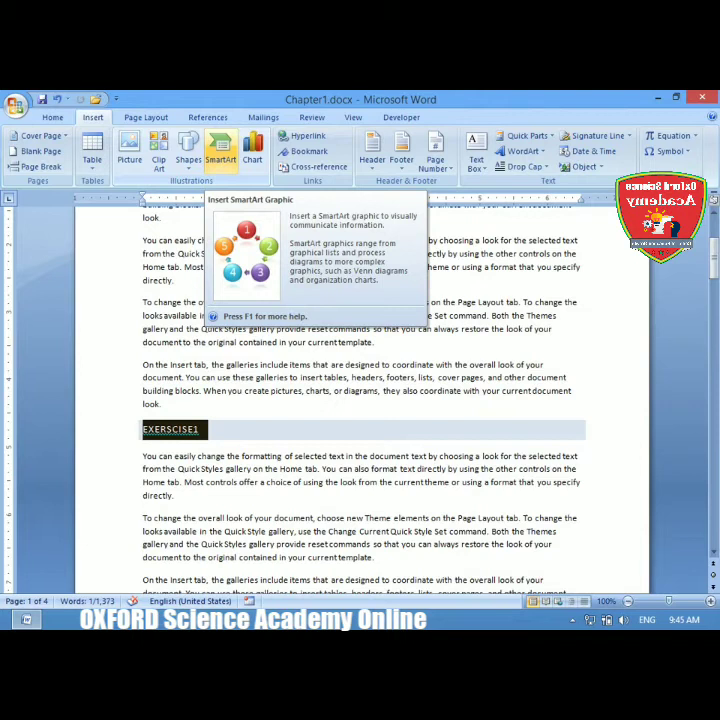
left_click(232, 456)
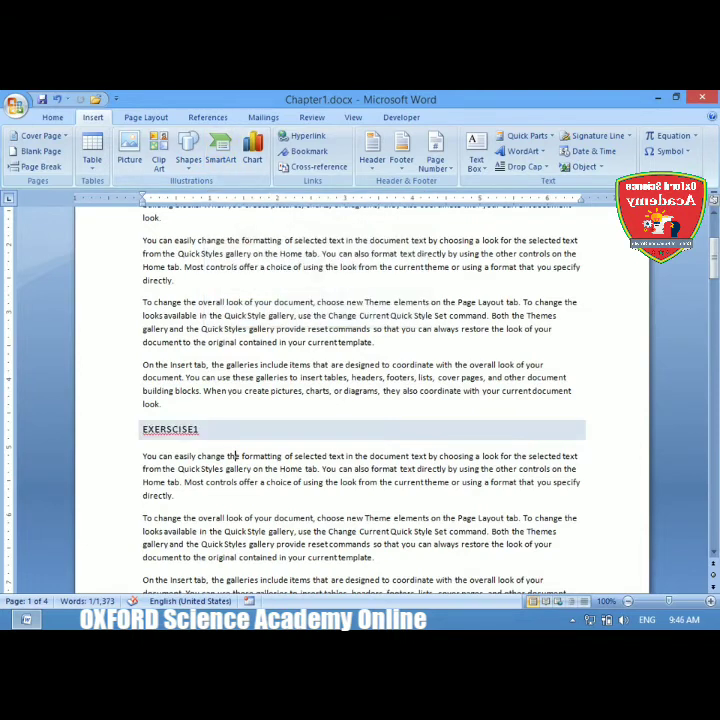
key("Up")
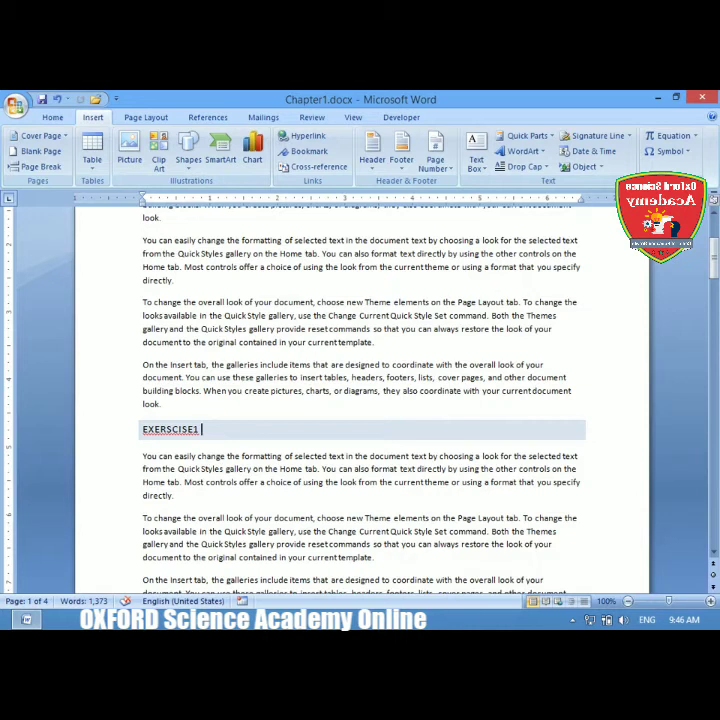
Mark the first Question1 title, near the start of page 2, as a Level 3 table of contents entry
left_click_drag(714, 258, 714, 317)
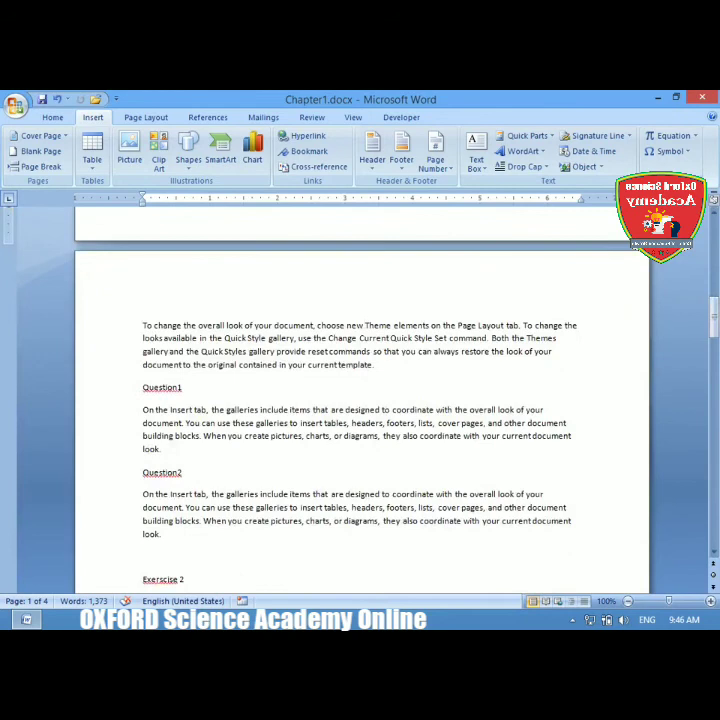
left_click_drag(183, 388, 143, 388)
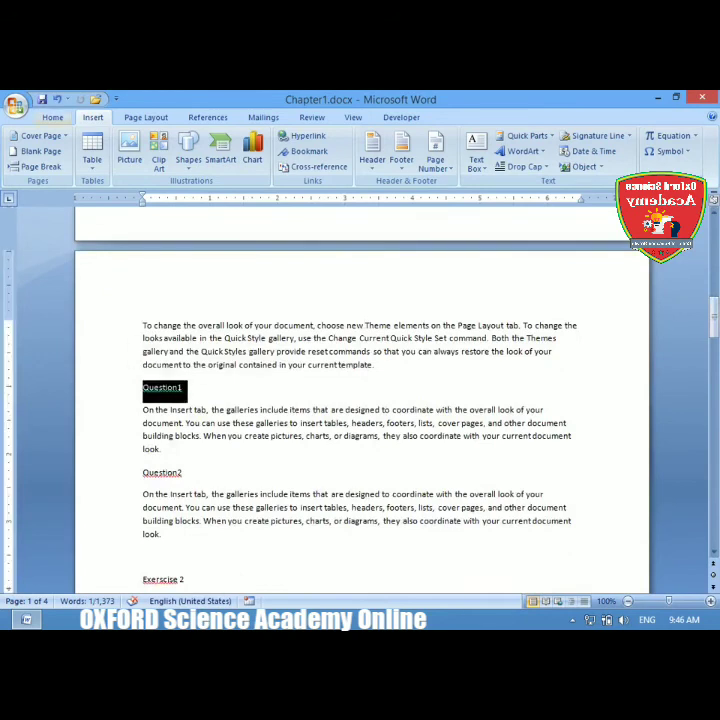
left_click(208, 117)
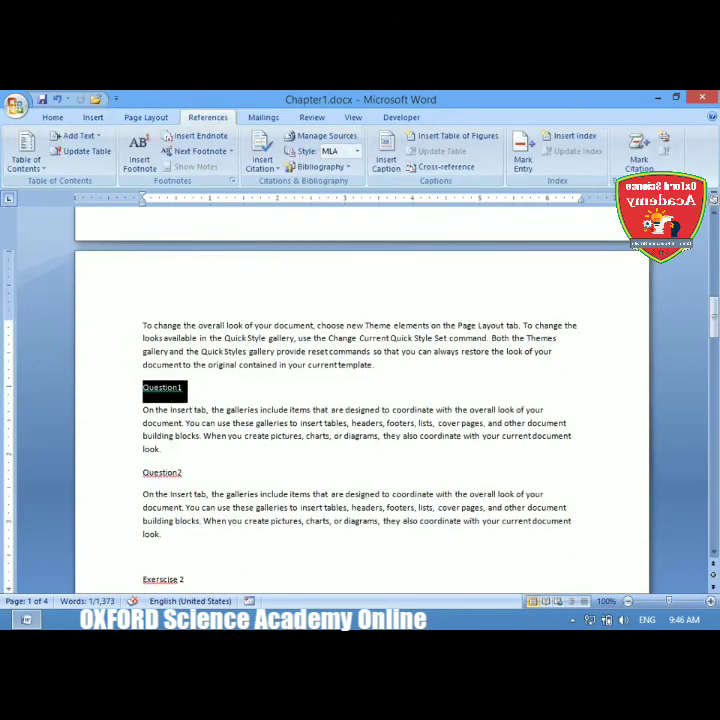
left_click(80, 136)
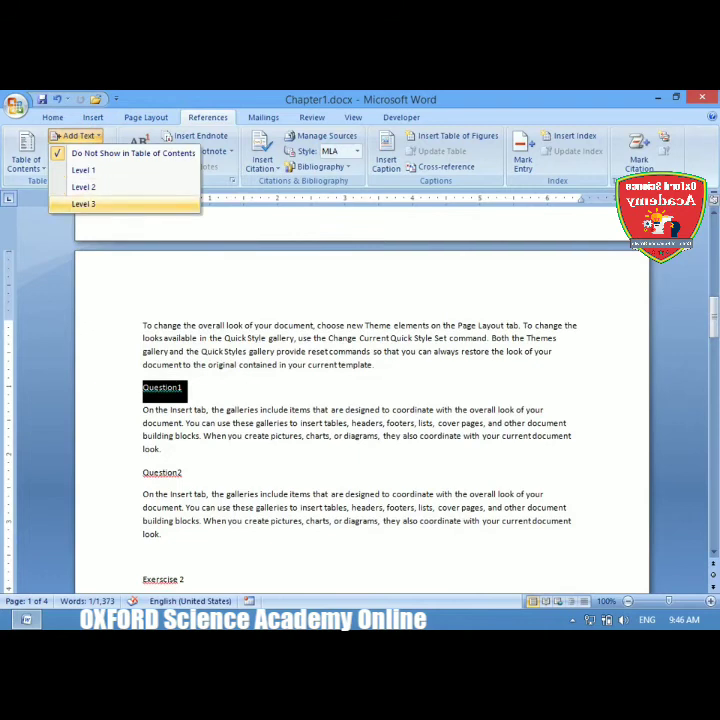
left_click(83, 203)
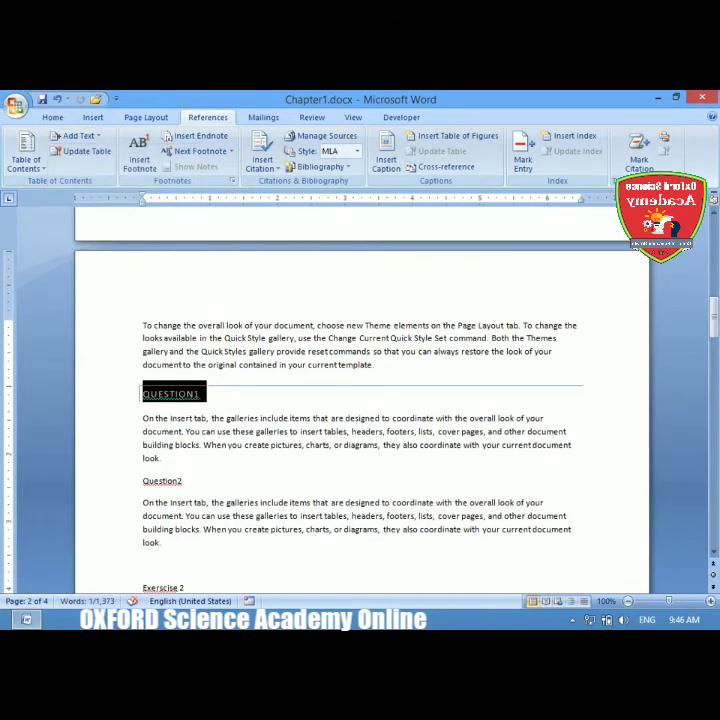
Mark the Question2 title on page 2, above Exerscise 2, as a Level 3 table of contents entry
left_click(183, 481)
left_click_drag(183, 481, 143, 482)
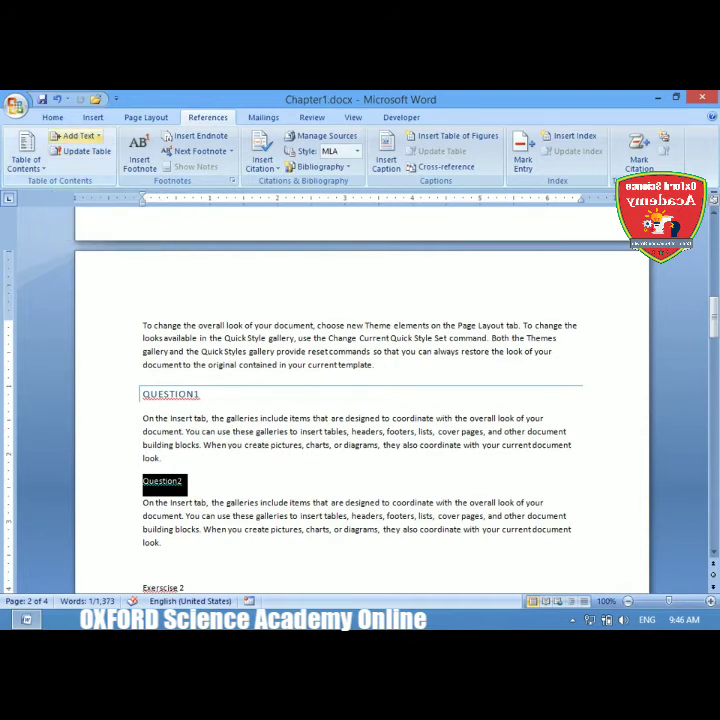
left_click(78, 135)
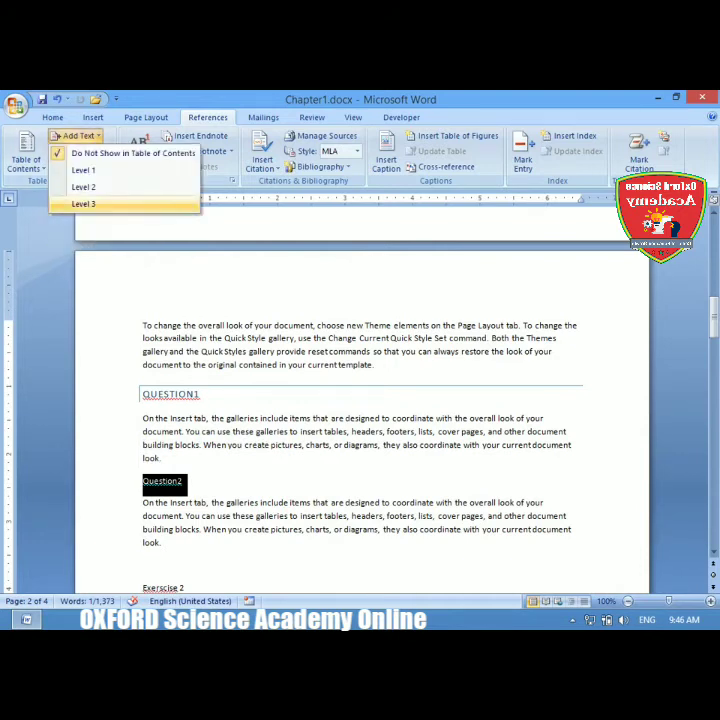
left_click(80, 204)
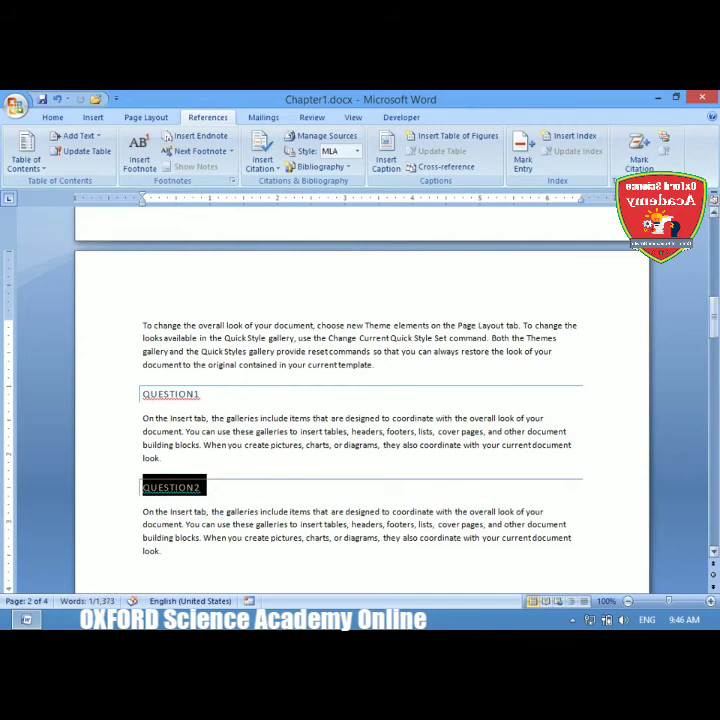
Add the Exerscise 2 title on page 2 to the table of contents as a Level 2 entry
scroll(360, 400, "down", 6)
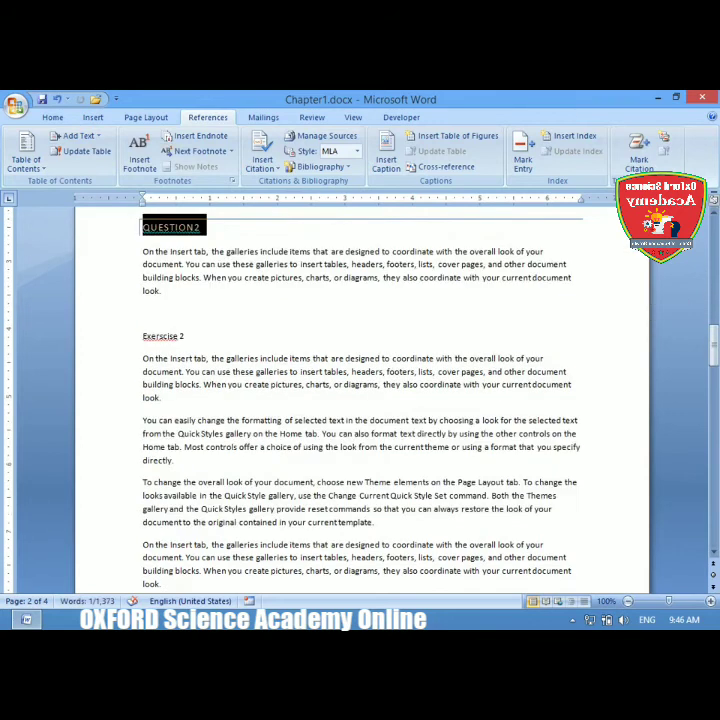
left_click_drag(187, 338, 138, 338)
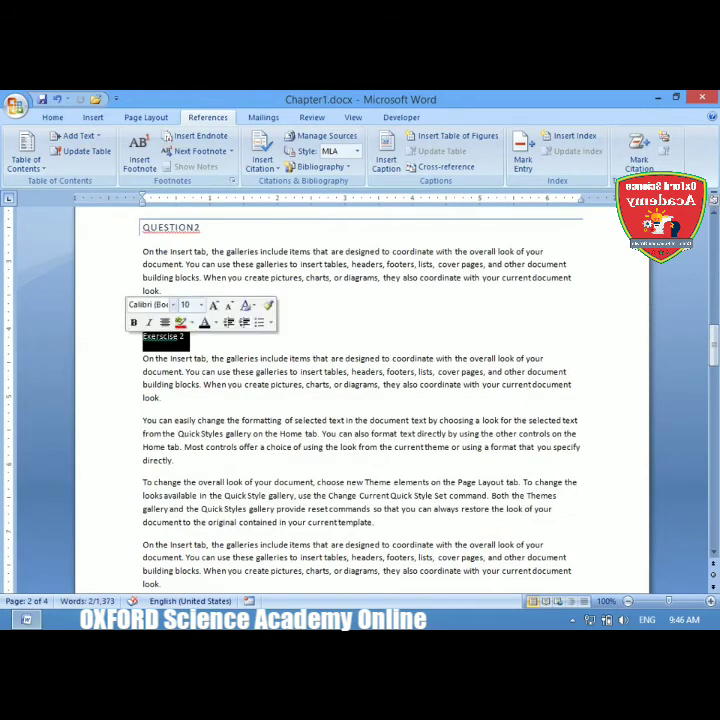
left_click(78, 135)
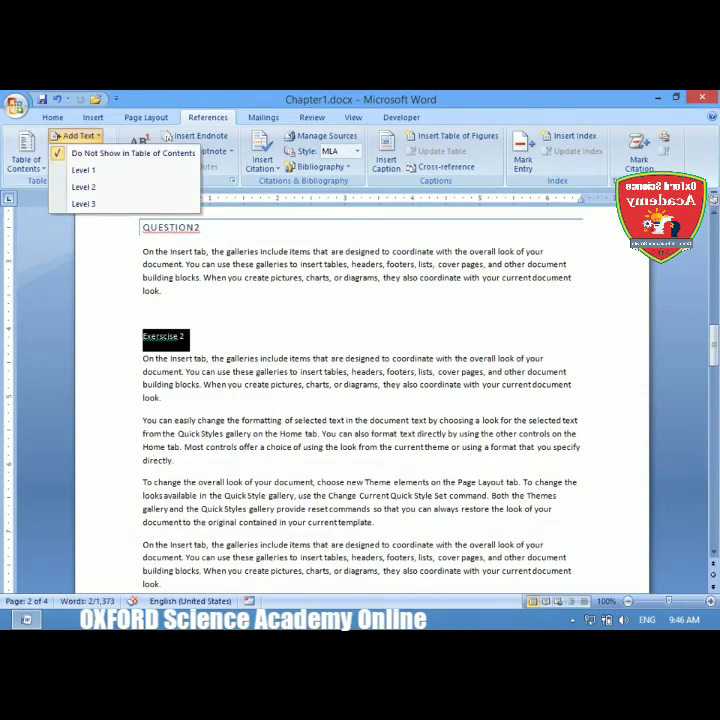
left_click(83, 187)
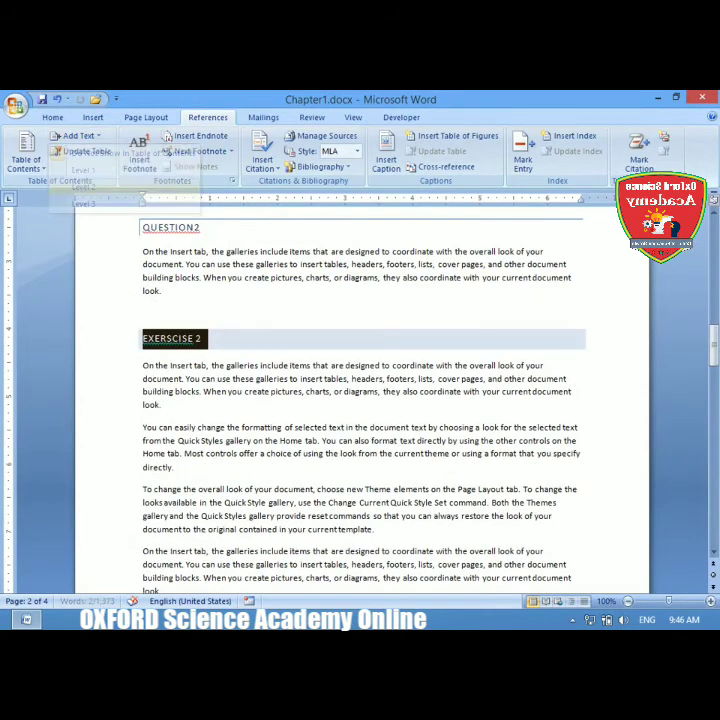
Mark the Question1 title at the end of page 2, under Exerscise 2, as a Level 3 table of contents entry
left_click_drag(713, 345, 713, 375)
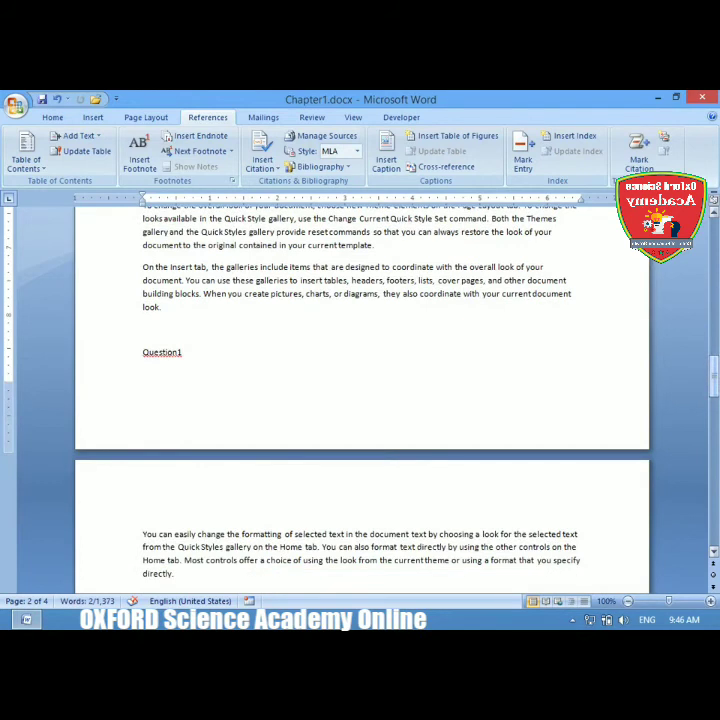
left_click_drag(184, 353, 138, 353)
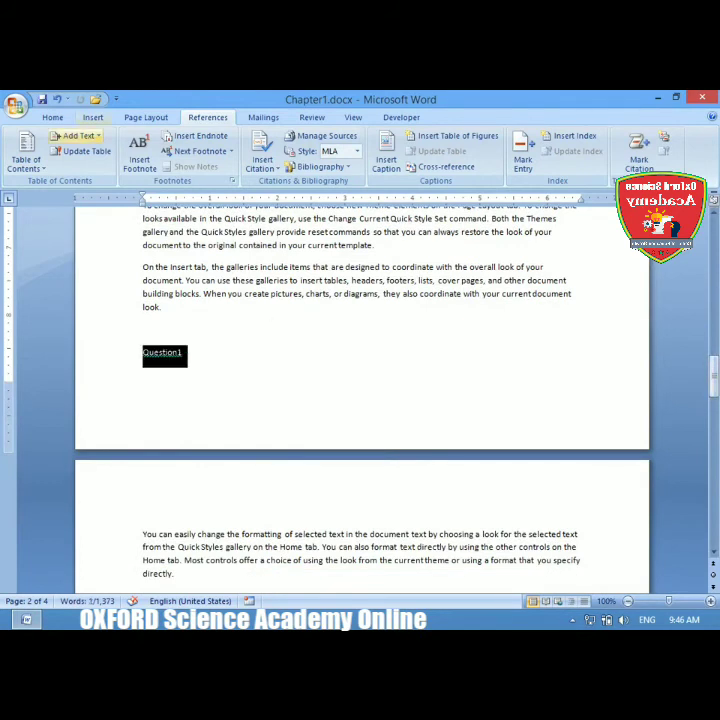
left_click(78, 135)
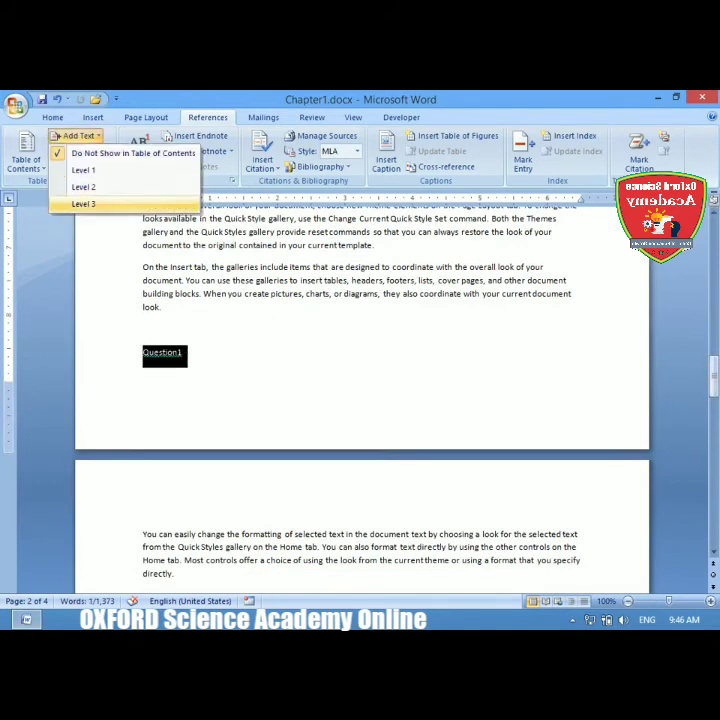
left_click(85, 203)
Mark the Question2 title on page 3 as a Level 3 table of contents entry
left_click_drag(713, 372, 713, 393)
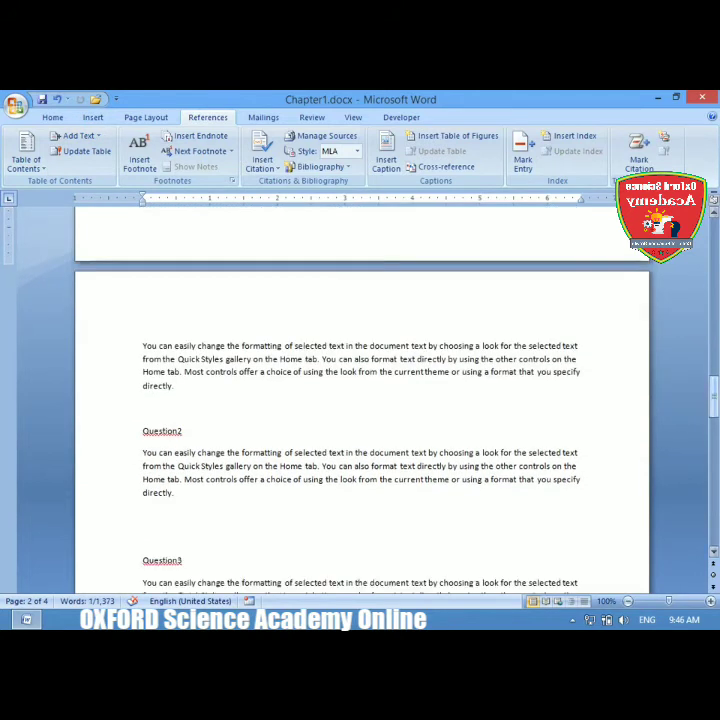
triple_click(162, 431)
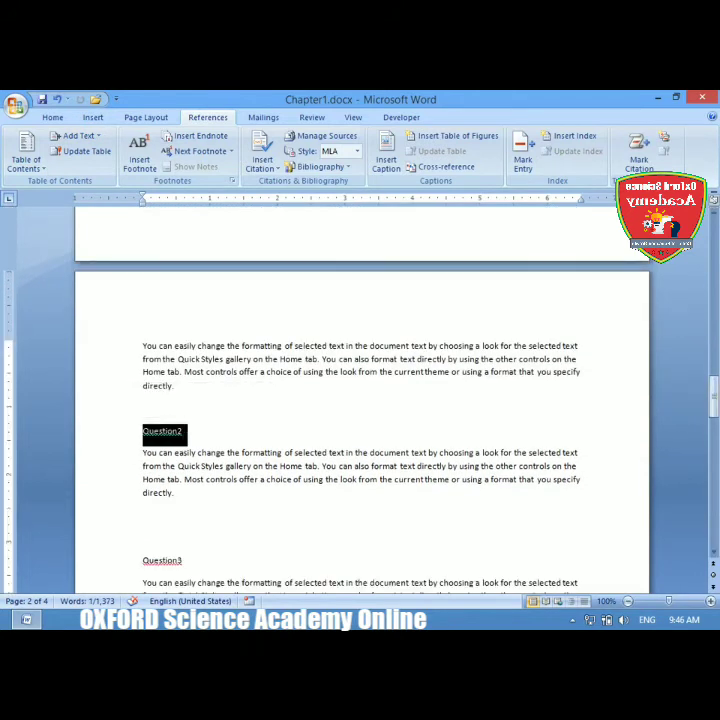
left_click(78, 135)
left_click(83, 203)
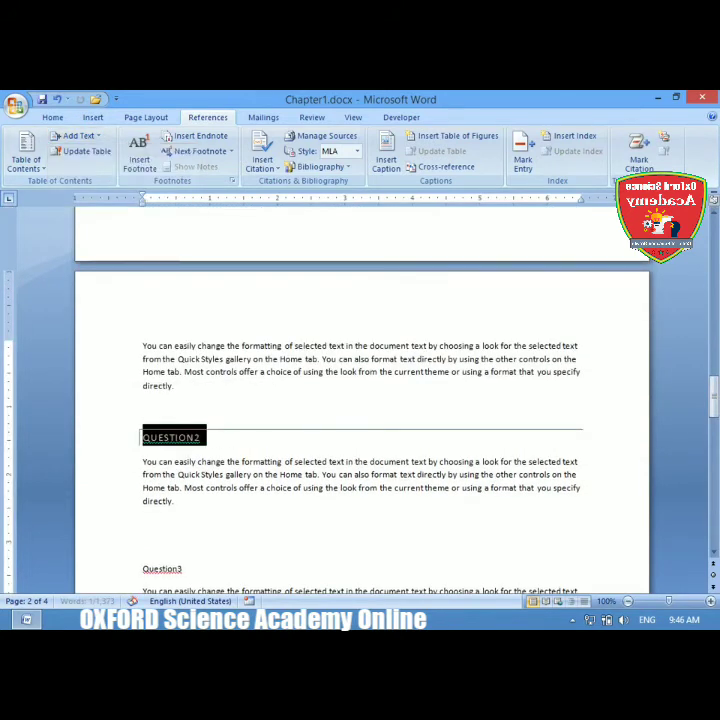
scroll(362, 400, "down", 5)
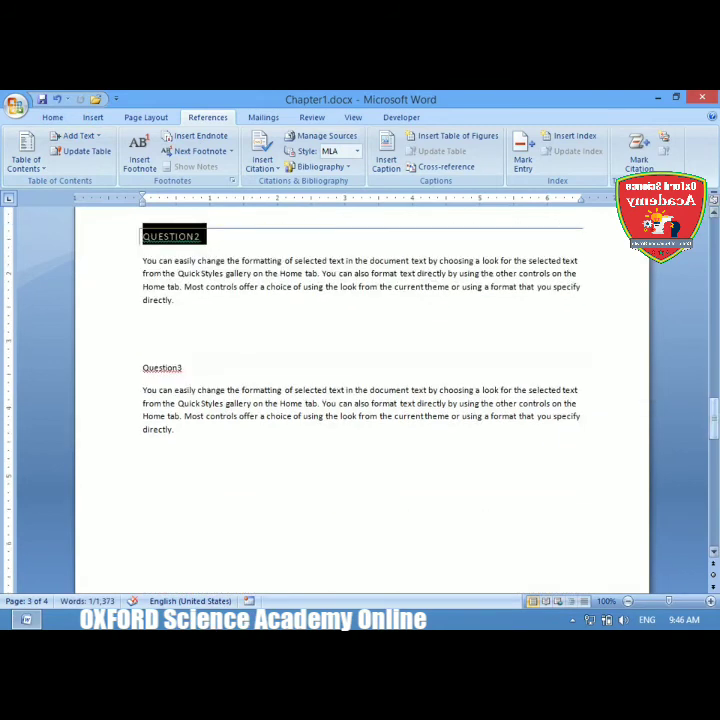
Mark the Question3 title on page 3 as a Level 3 table of contents entry
left_click(184, 368)
triple_click(162, 368)
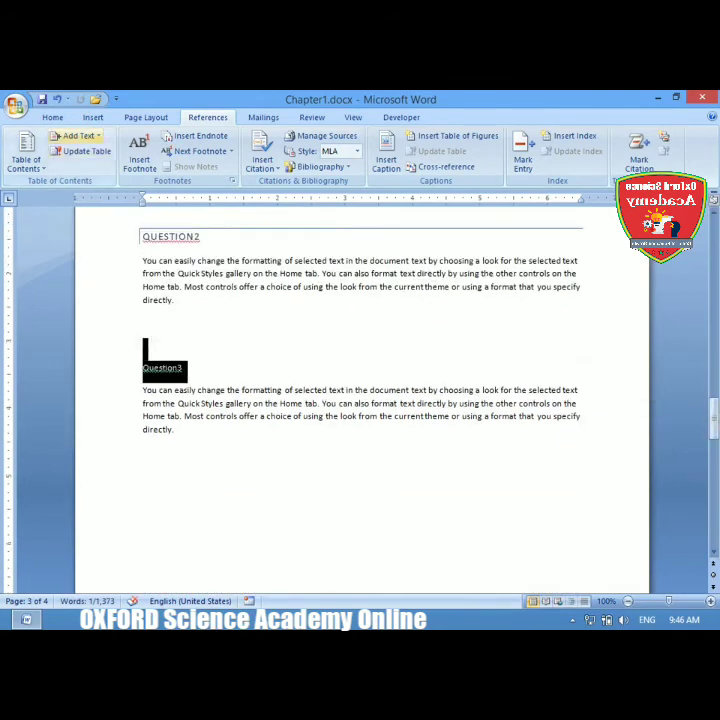
left_click(78, 135)
left_click(83, 203)
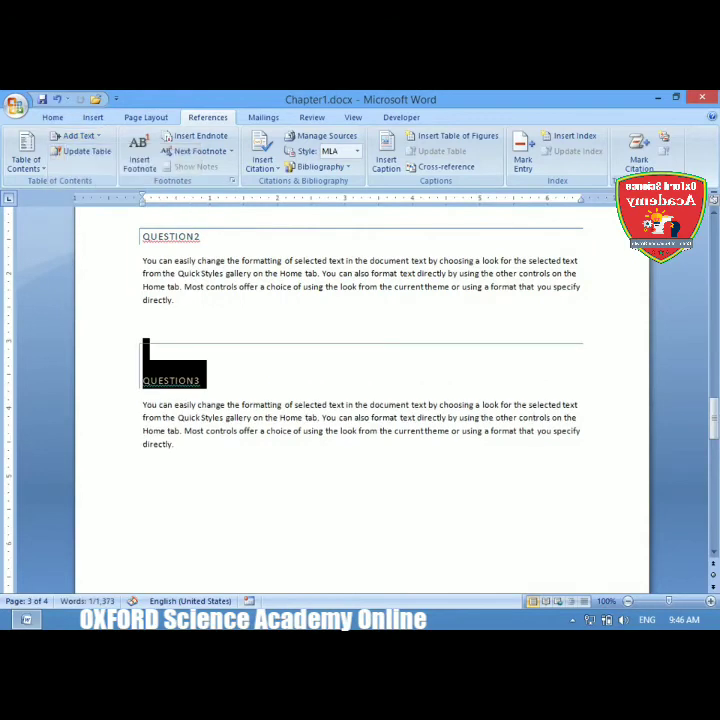
Delete the extra blank lines directly above the Question3 heading on page 3
left_click(144, 352)
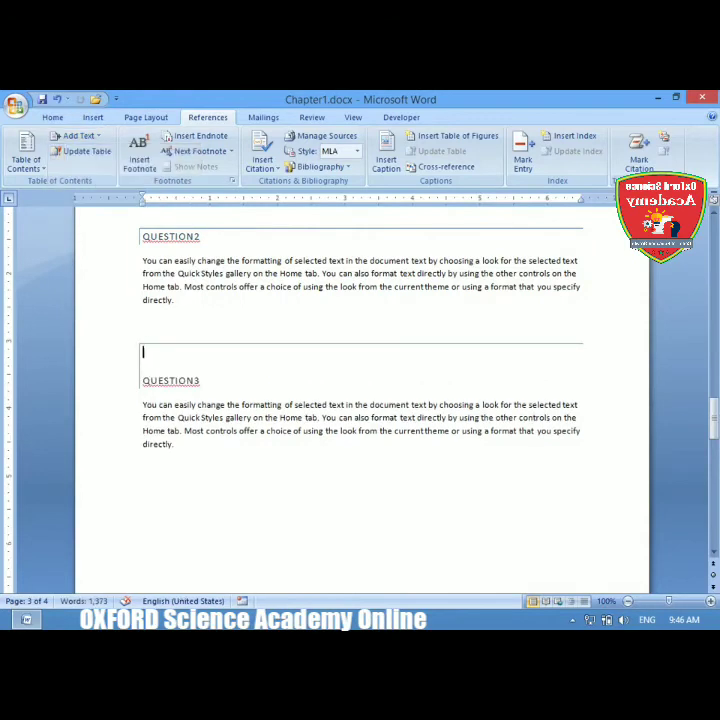
key("BackSpace")
key("Down")
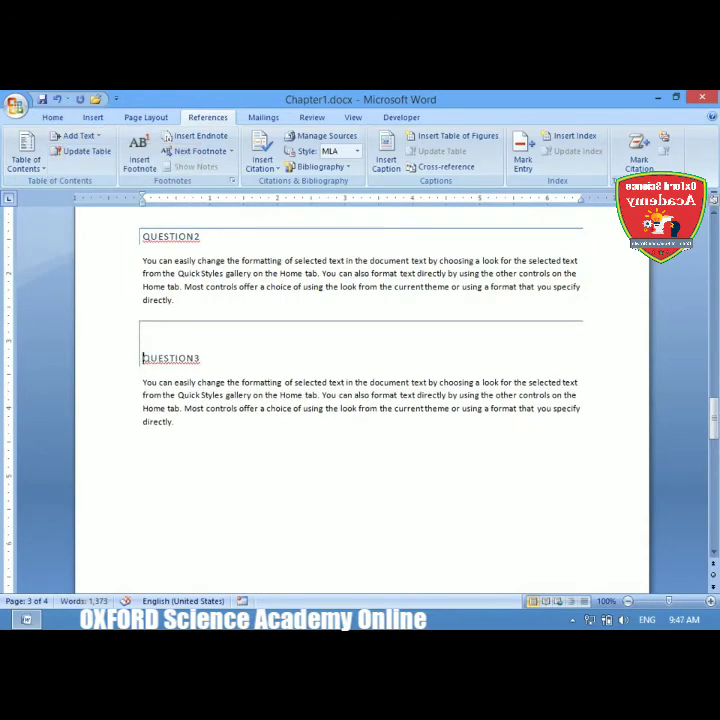
key("BackSpace")
key("Left")
Add a blank line above the Chapter1 heading at the document's start and insert the Automatic Table 1 table of contents there
left_click_drag(714, 418, 714, 237)
key("ctrl+Home")
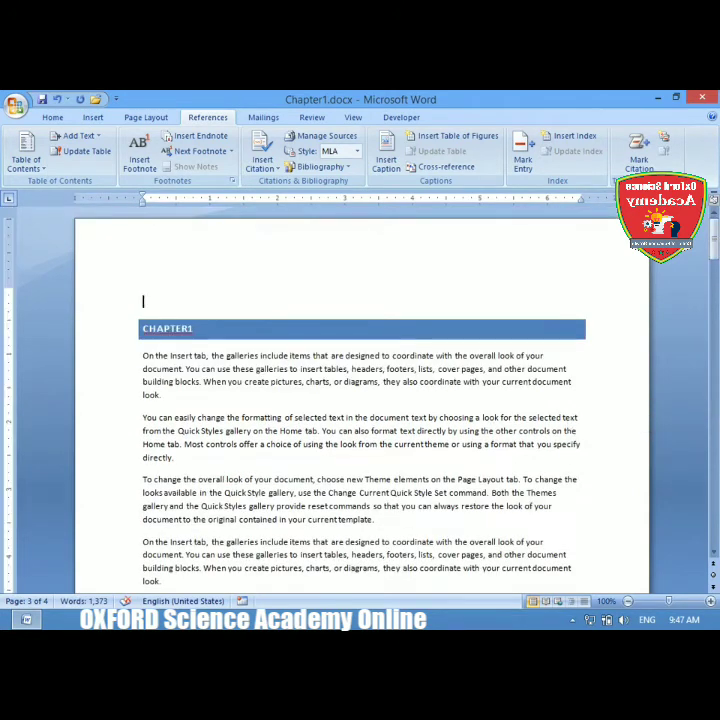
key("Return")
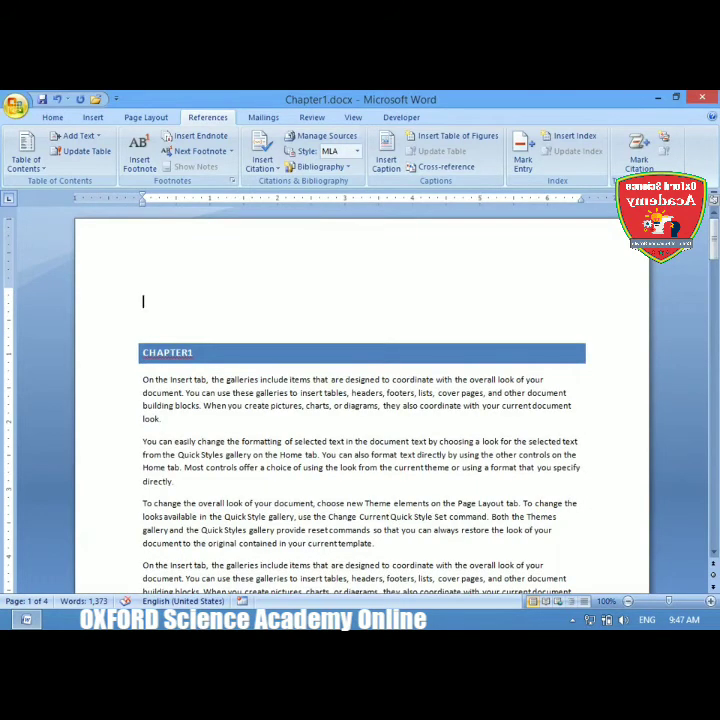
left_click(26, 152)
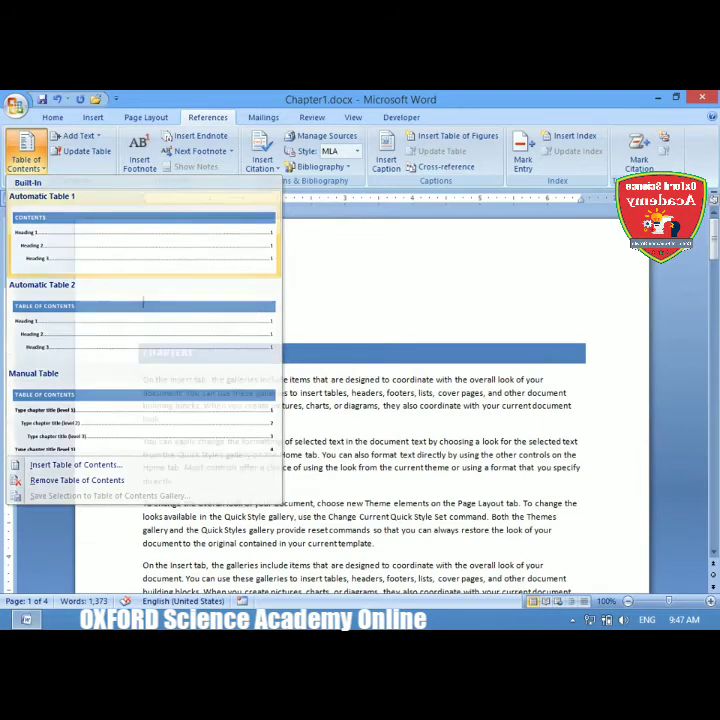
left_click(140, 230)
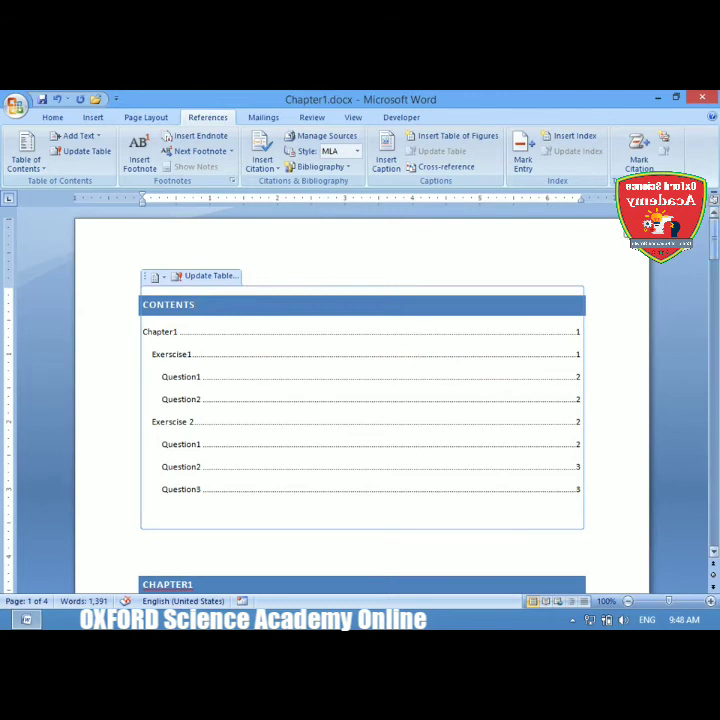
Go to page 3 by its page number to check its question headings, and return to the start of the document
scroll(360, 400, "down", 1)
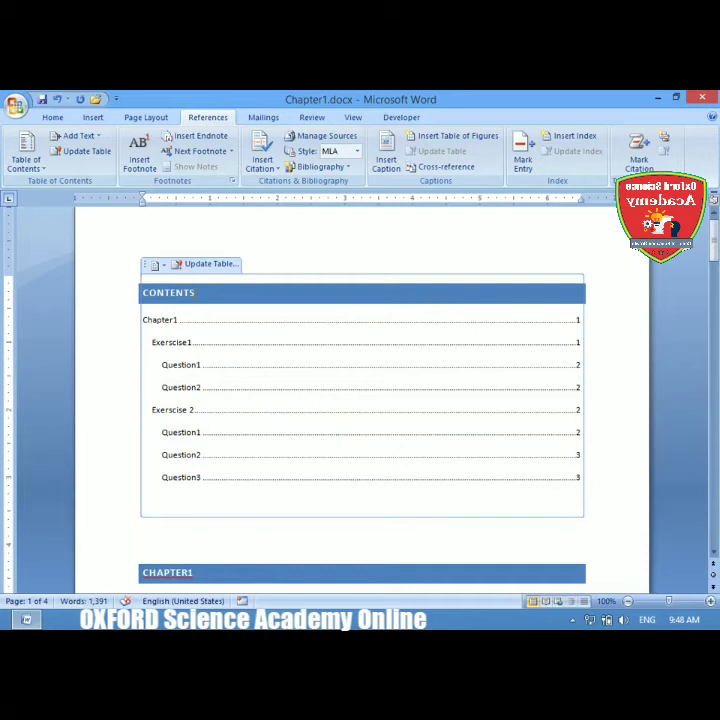
key("ctrl+g")
left_click_drag(522, 398, 339, 254)
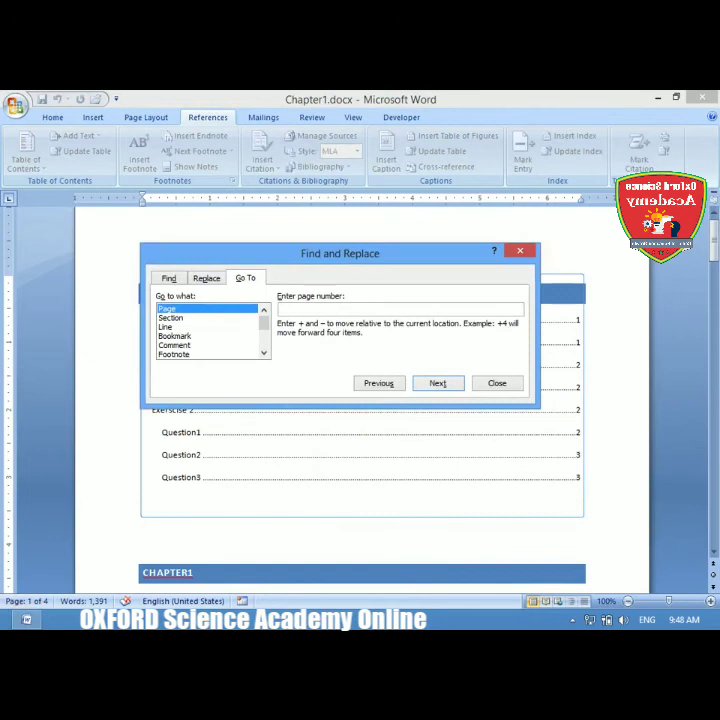
type("3")
key("Return")
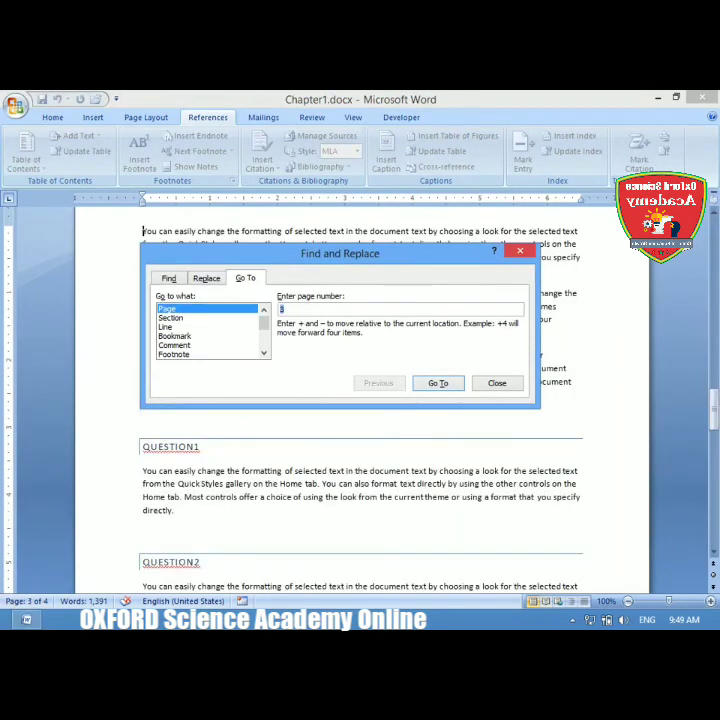
key("Escape")
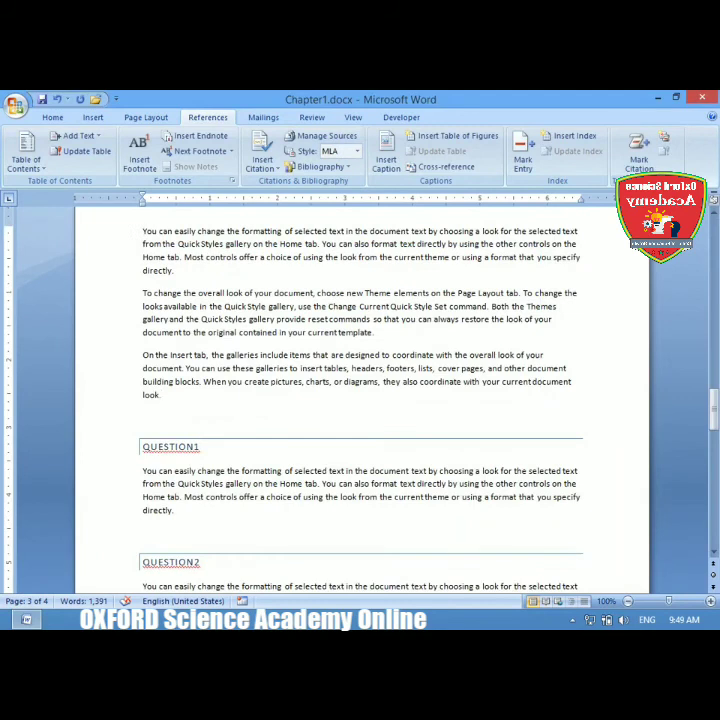
key("ctrl+Home")
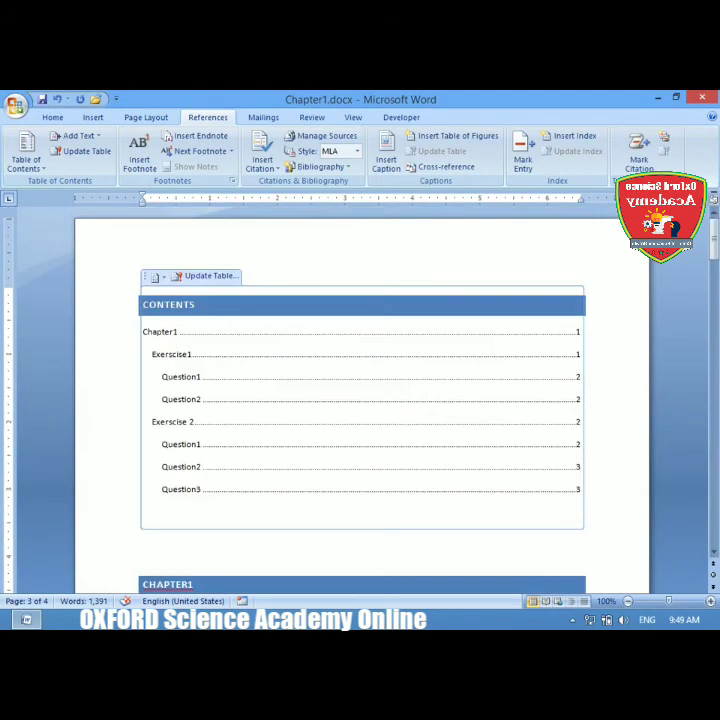
Follow the Exerscise 2 link in the table of contents to its heading, and return to the table to review its page numbers
left_click(580, 399)
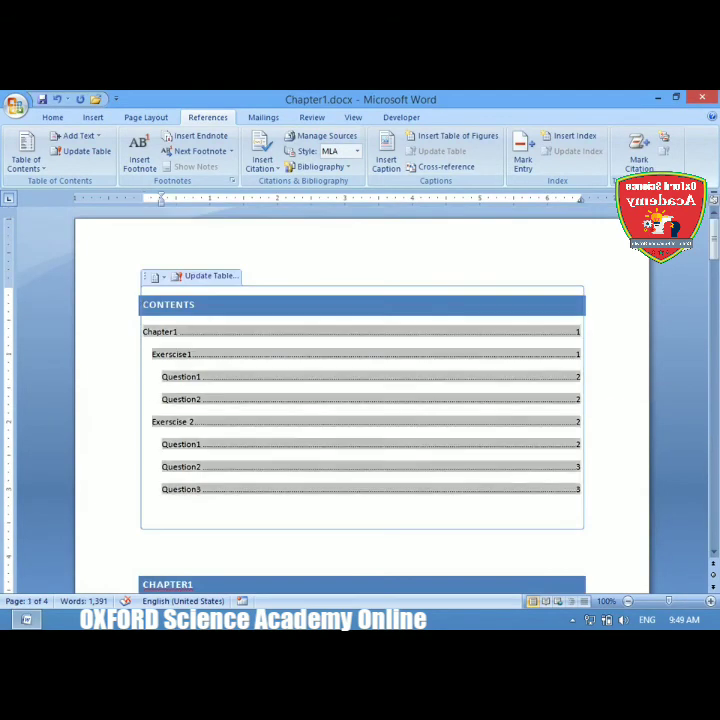
left_click(580, 444)
left_click(575, 420, "ctrl")
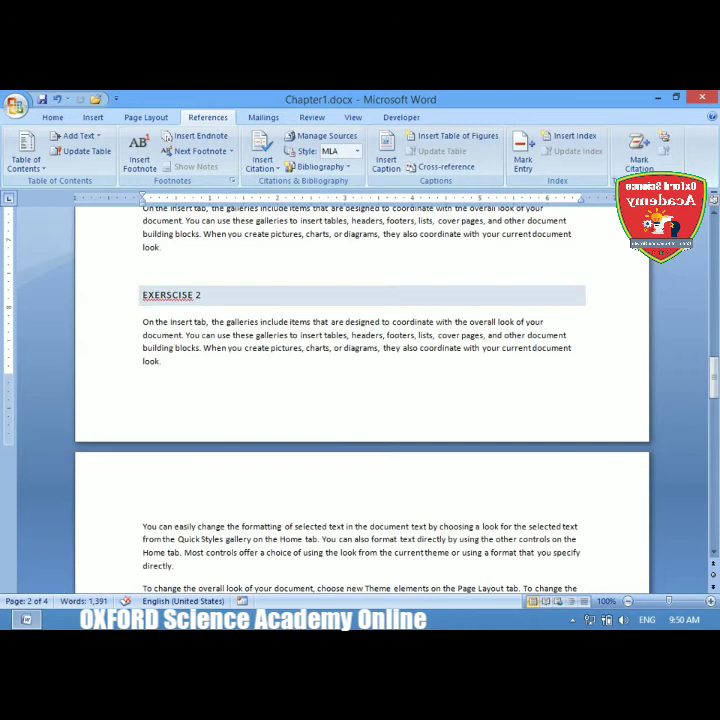
left_click_drag(714, 378, 714, 236)
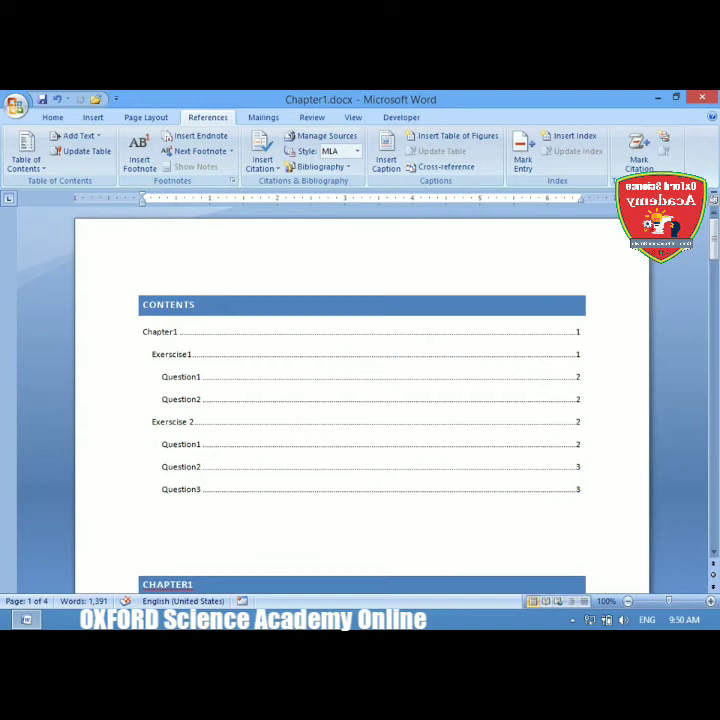
left_click(581, 399)
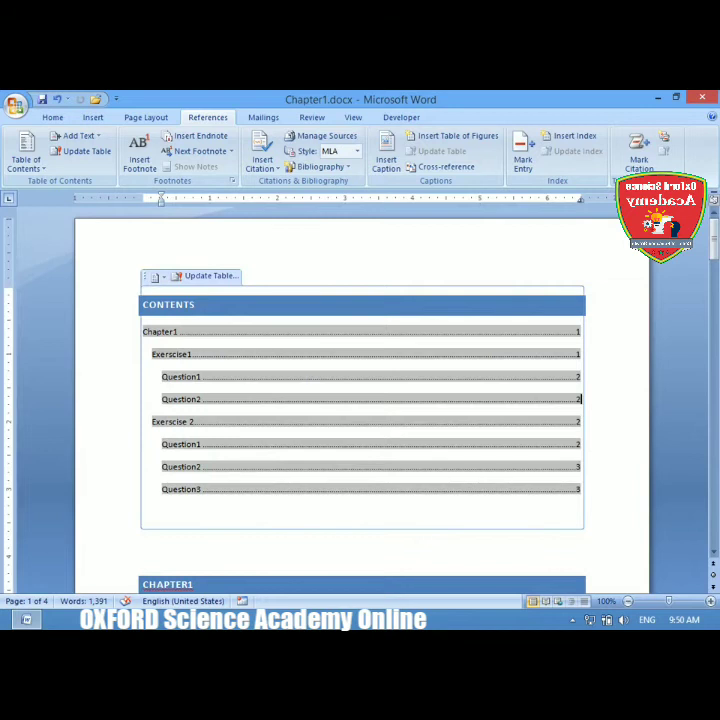
left_click_drag(714, 240, 714, 244)
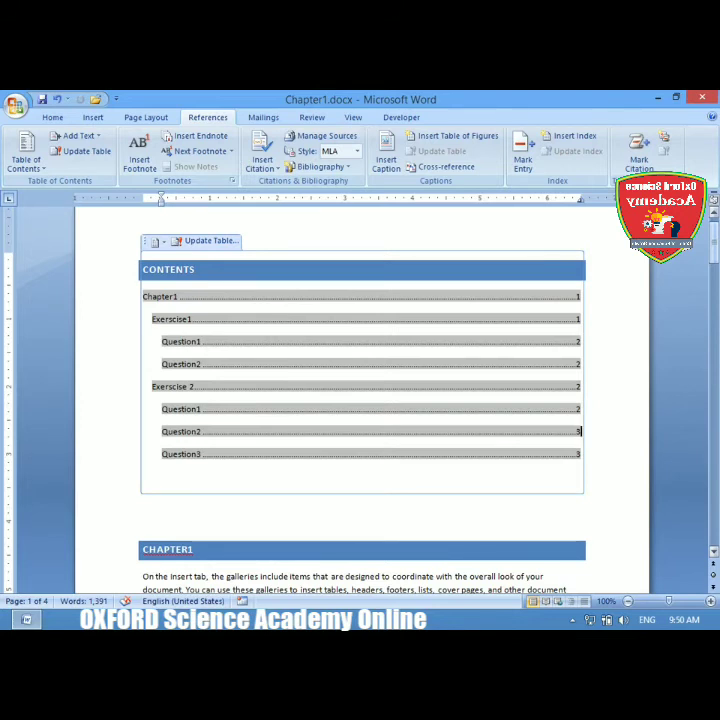
Insert a blank page after the last paragraph on page 4, at the end of the document
left_click_drag(714, 242, 714, 512)
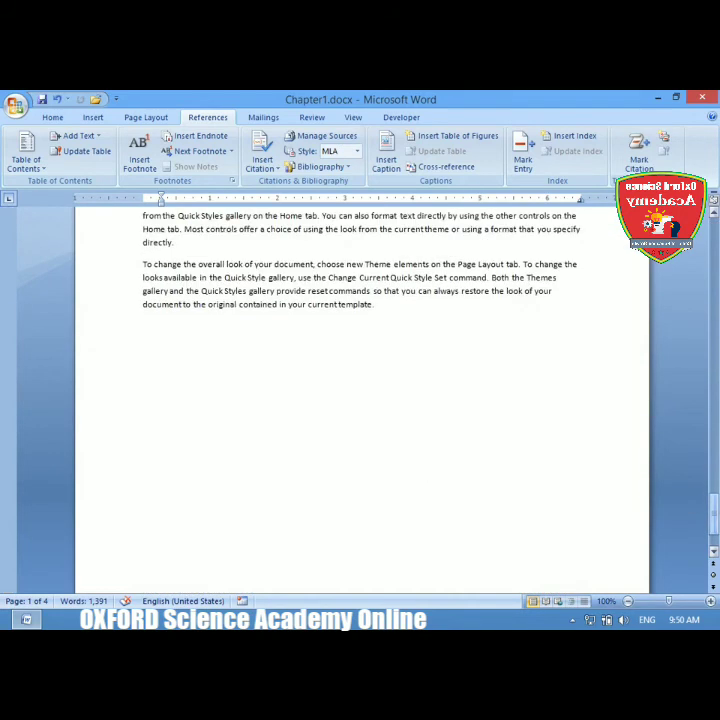
left_click(401, 312)
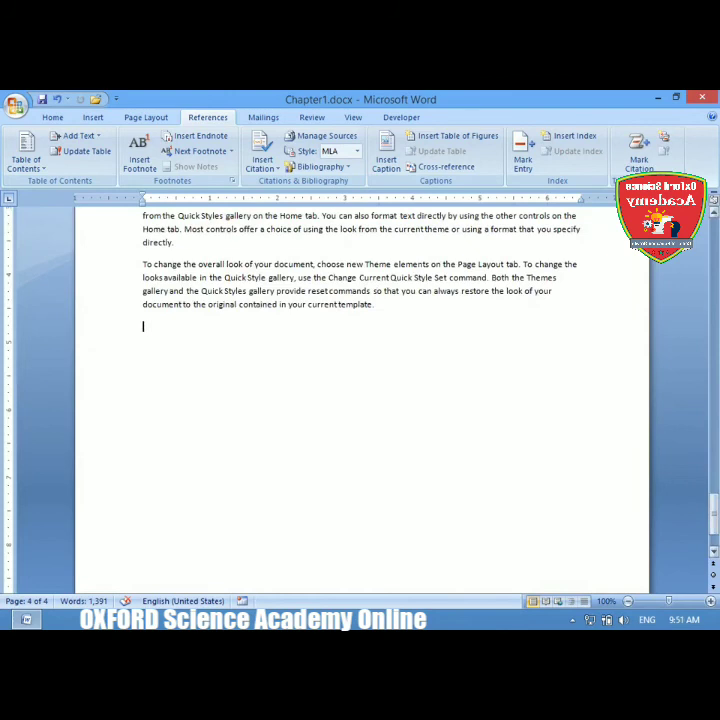
mouse_move(714, 518)
left_mouse_down()
mouse_move(714, 228)
mouse_move(714, 510)
mouse_move(714, 495)
left_mouse_up()
left_click(92, 117)
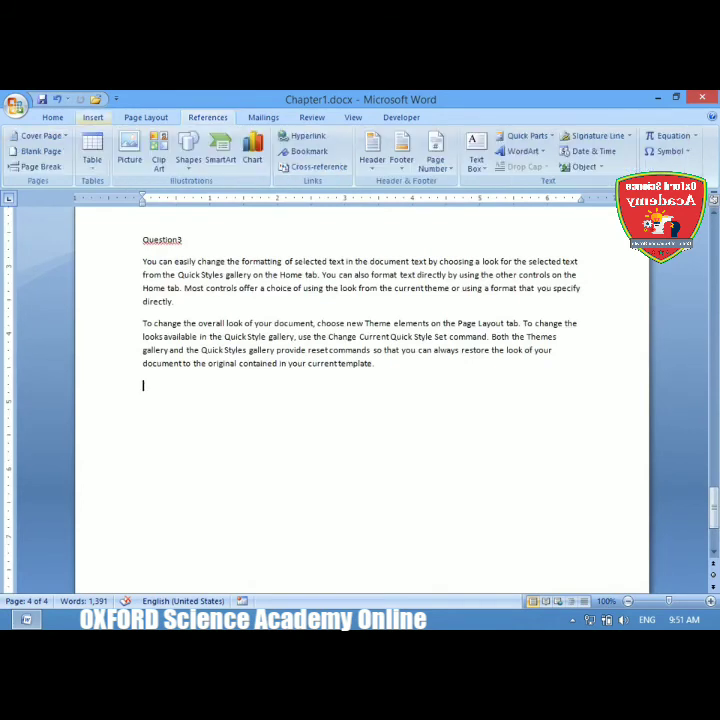
left_click(40, 150)
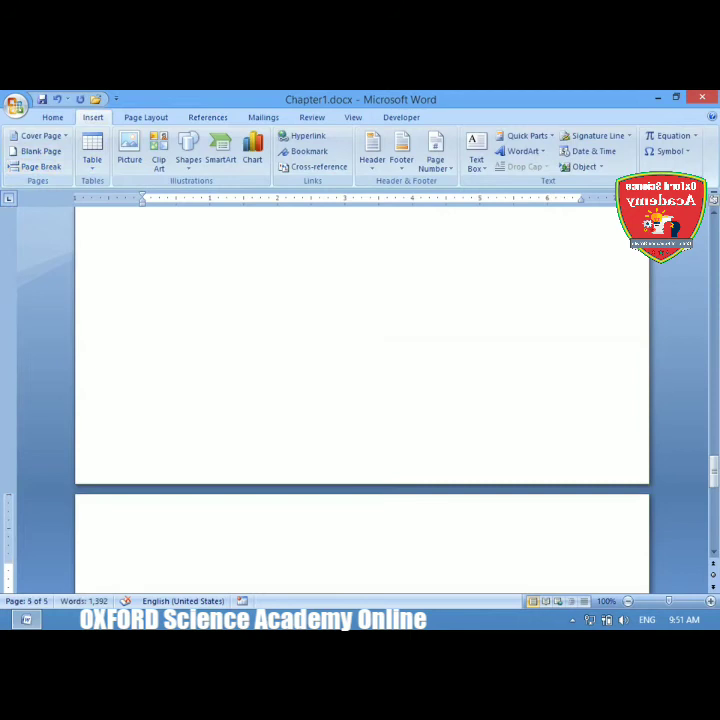
Enter the title Chapter2 on the new page and generate sample paragraphs below it with =rand(5)
type("Ca")
key("BackSpace")
type("hapter2")
key("Return")
type("=")
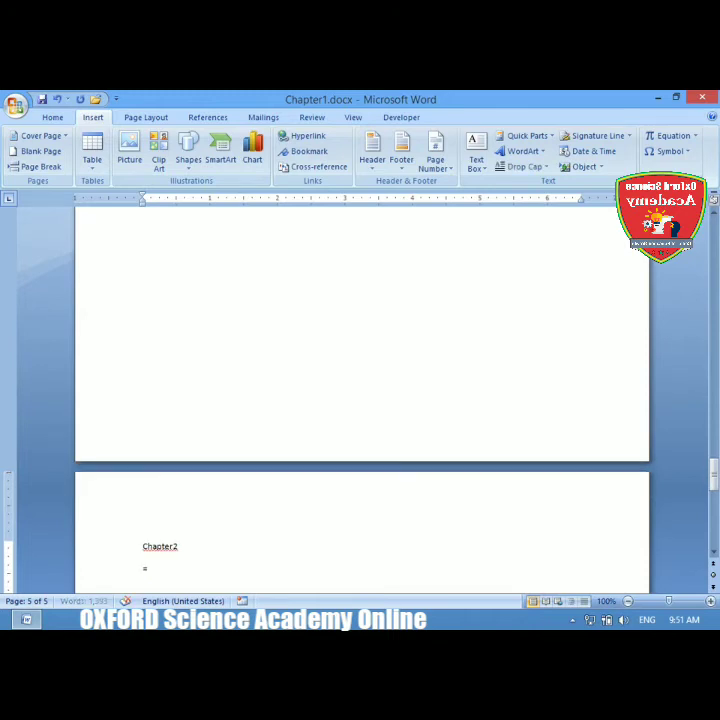
type("rand(5)")
key("Return")
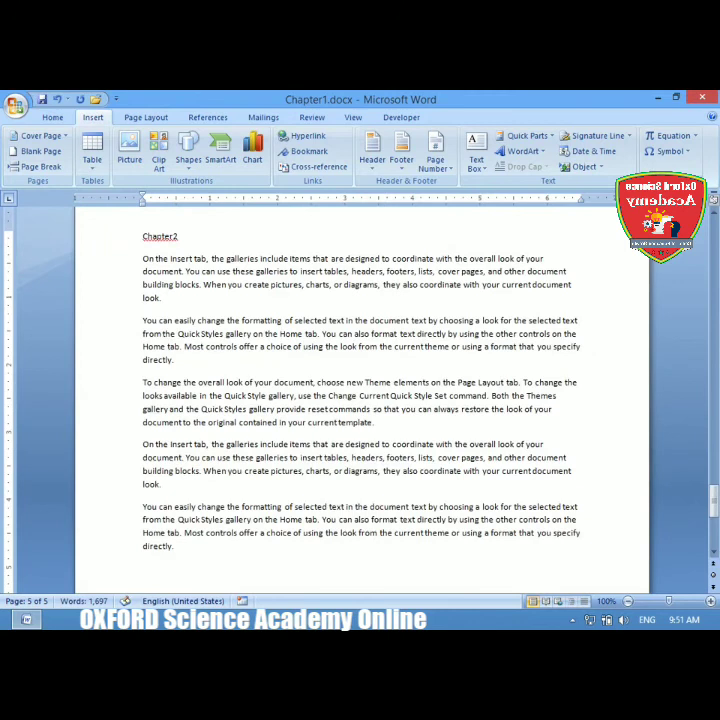
Mark the Chapter2 title on page 5 as a Level 1 table of contents entry
left_click(179, 237)
left_click(131, 238)
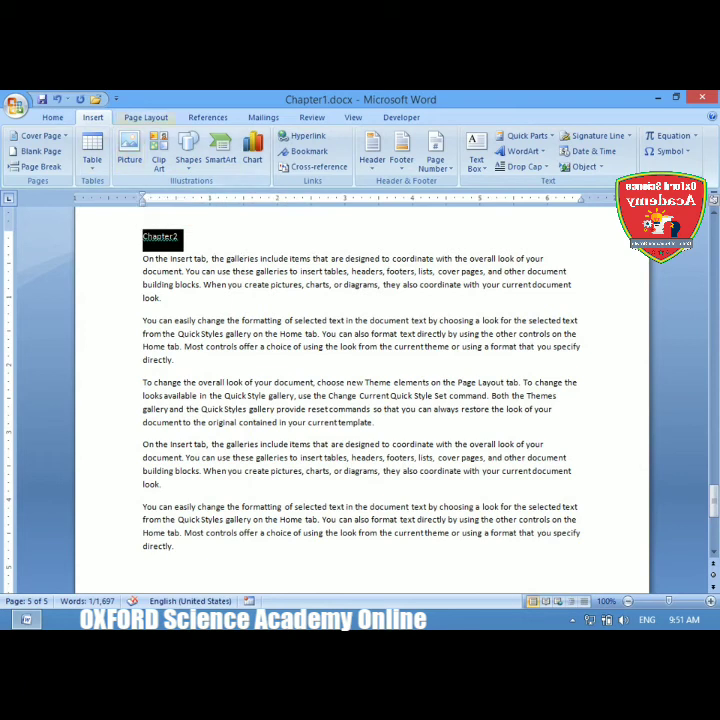
left_click(207, 117)
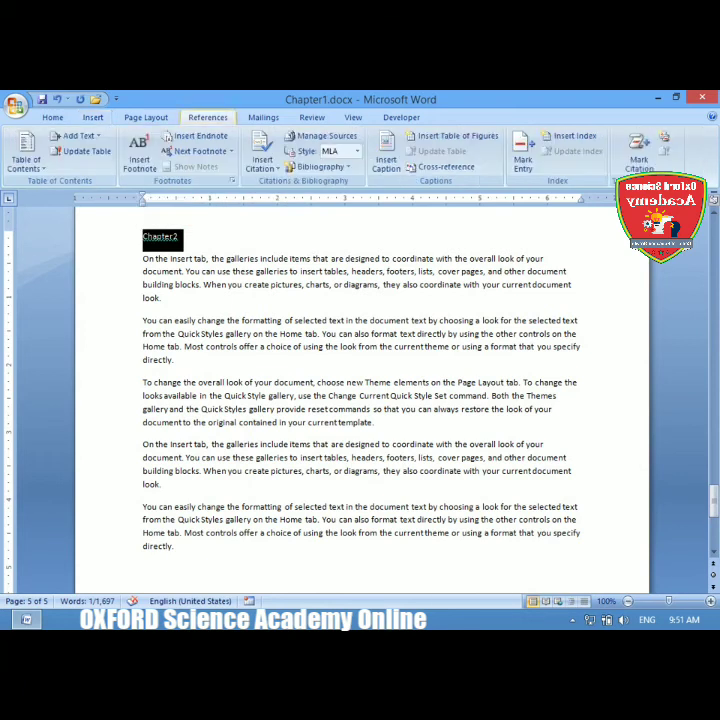
left_click(78, 135)
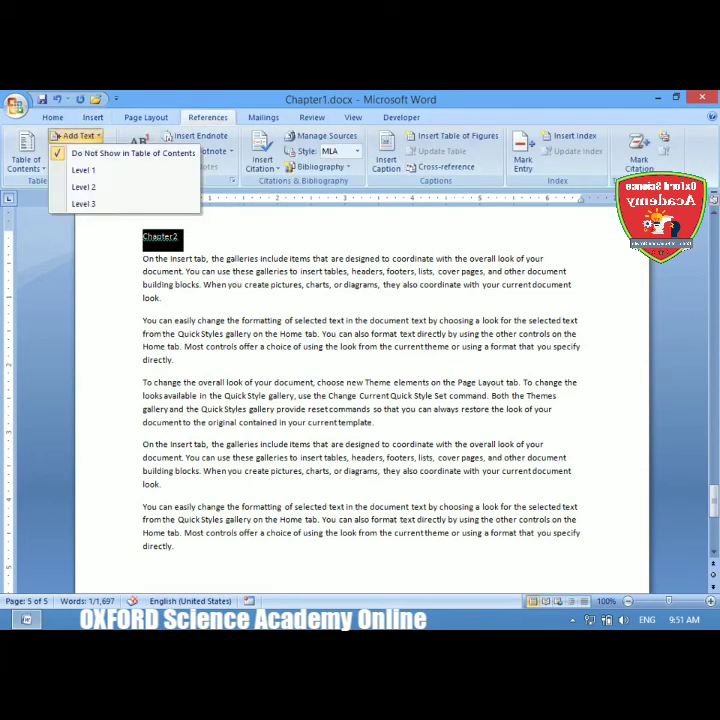
left_click(83, 170)
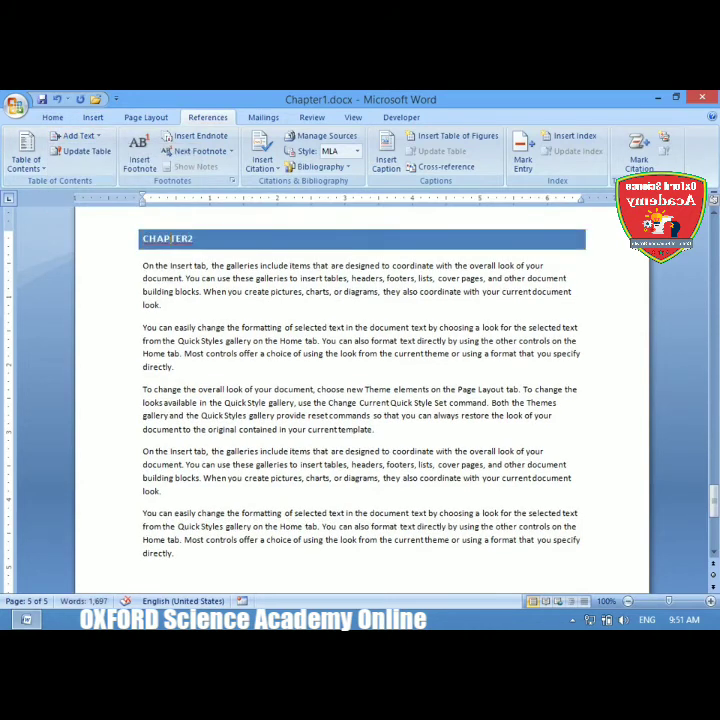
Update the entire table of contents on page 1 to include the new chapter and current page numbers
left_click_drag(713, 497, 714, 236)
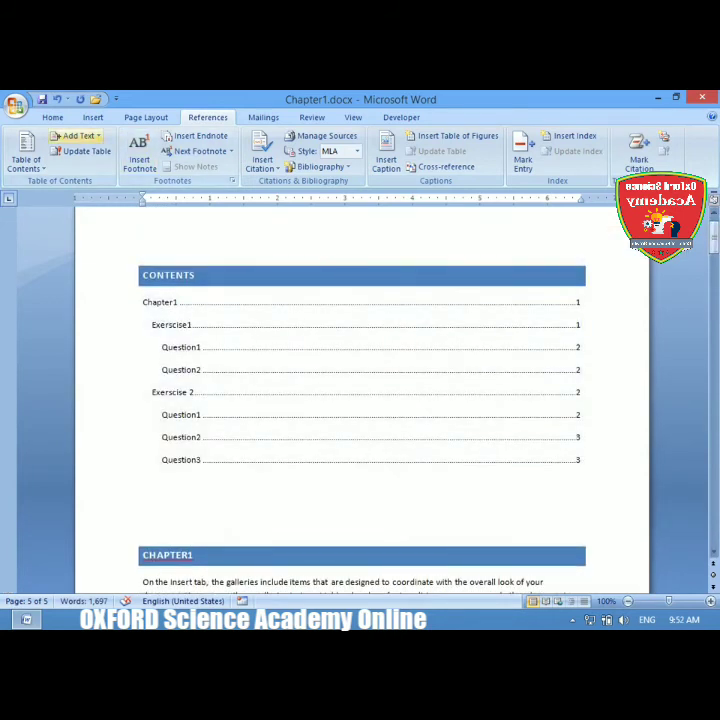
left_click(85, 151)
left_click(203, 370)
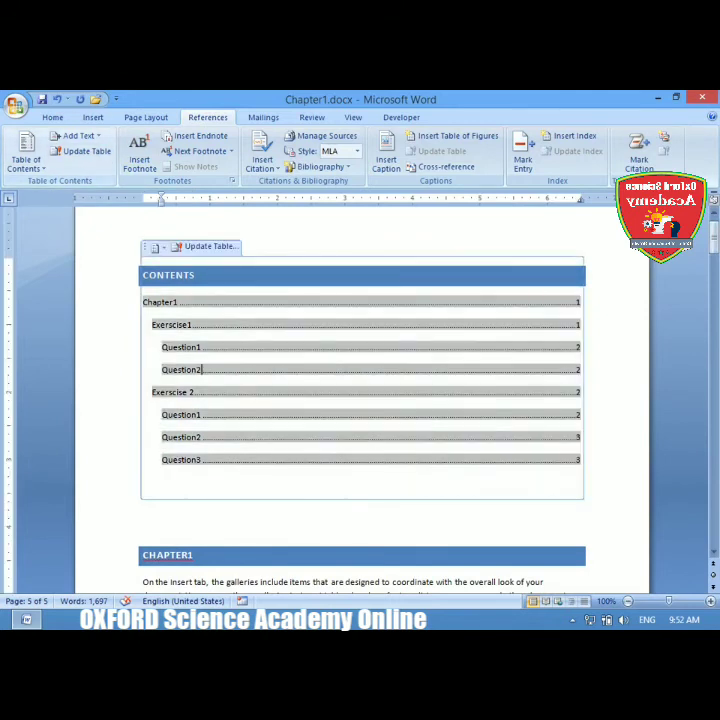
left_click(85, 151)
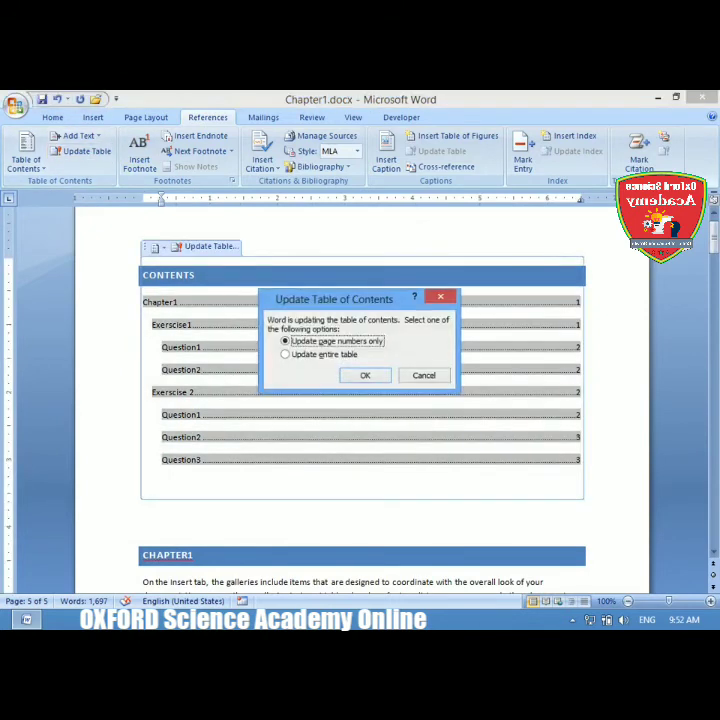
left_click_drag(334, 299, 334, 295)
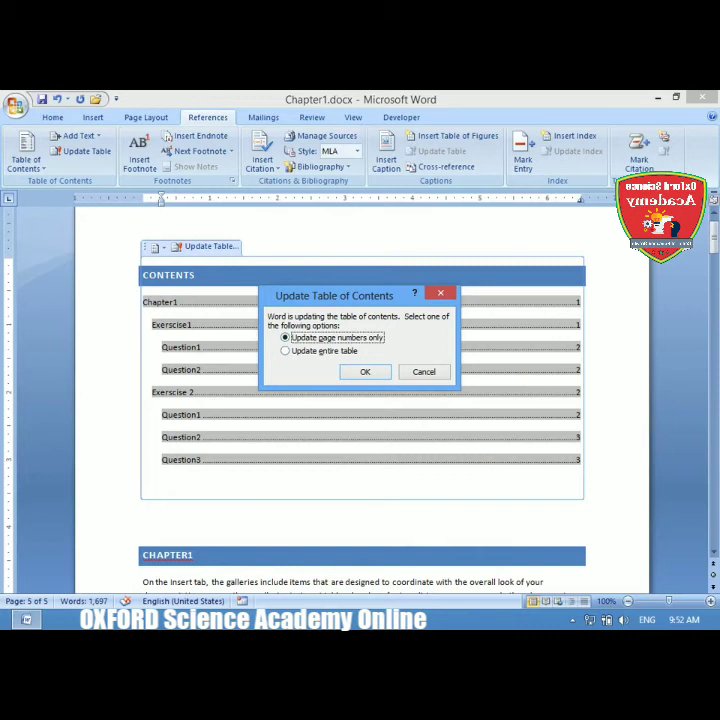
left_click_drag(334, 295, 294, 190)
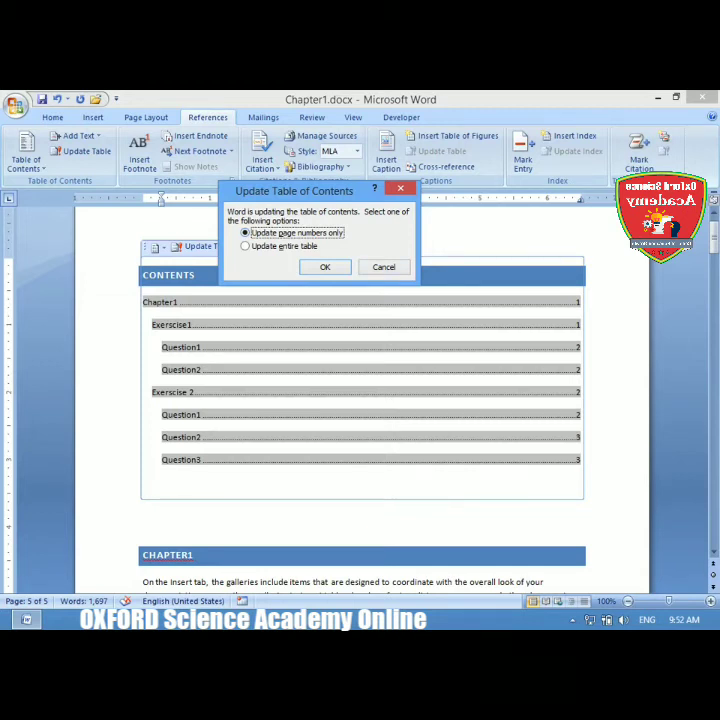
left_click(262, 246)
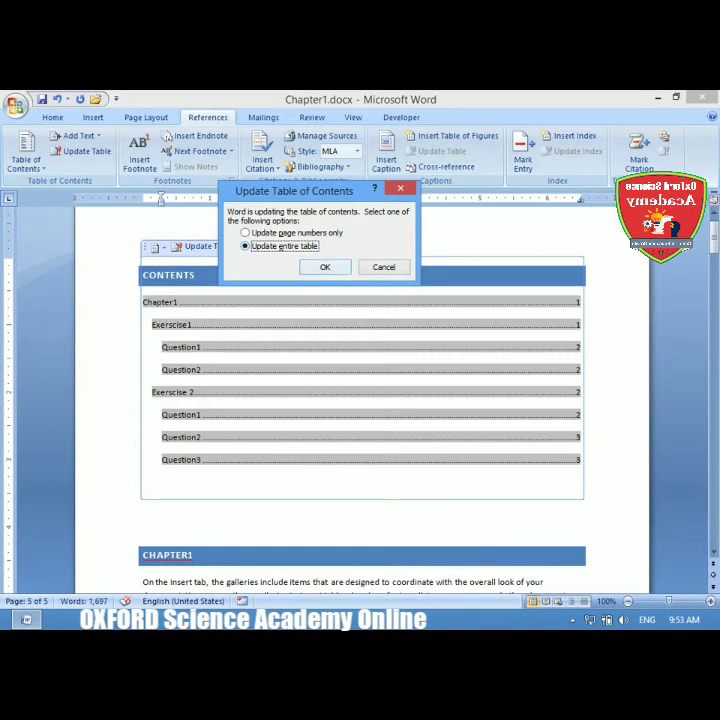
key("Return")
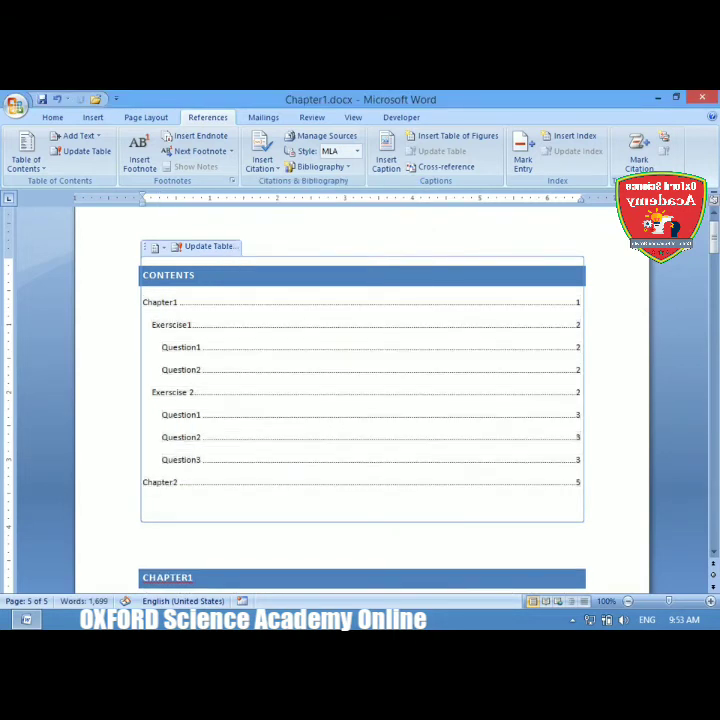
left_click(150, 437)
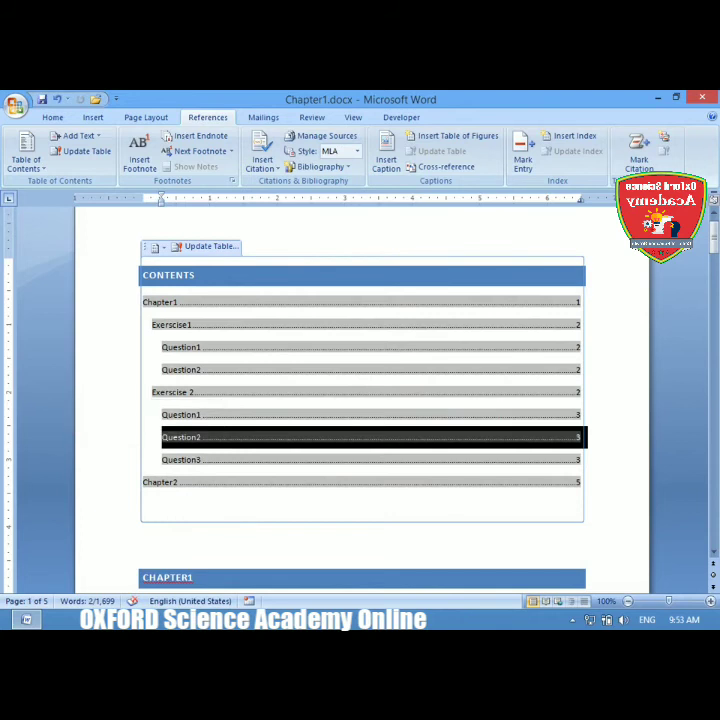
left_click(106, 271)
left_click(228, 275)
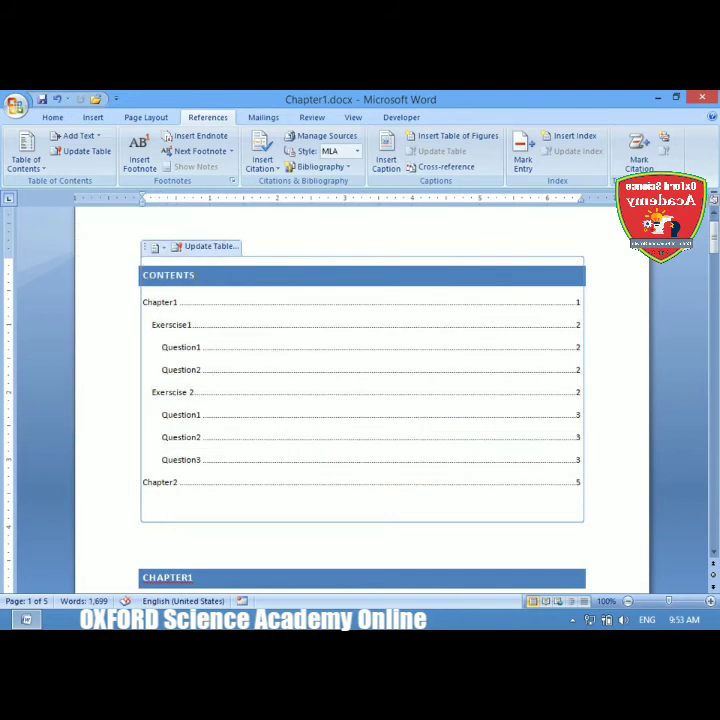
left_click(211, 247)
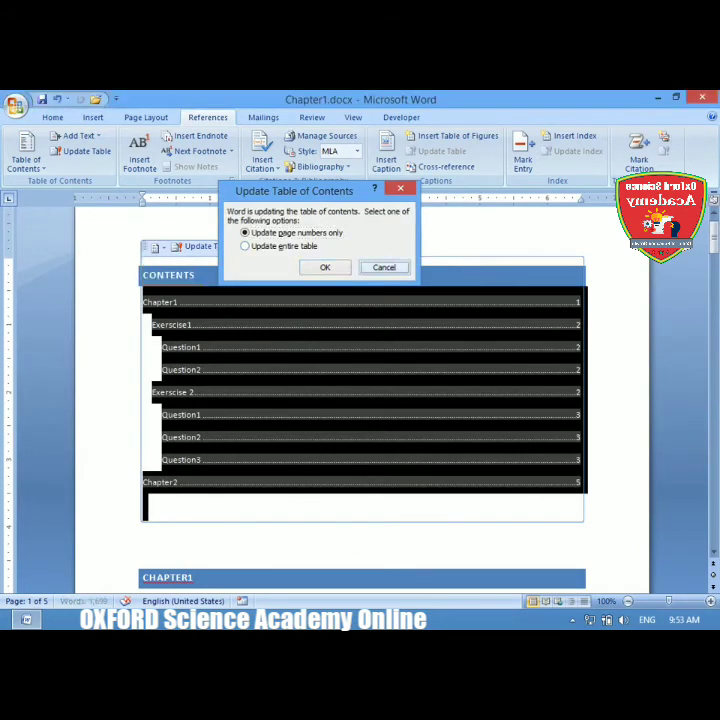
key("Return")
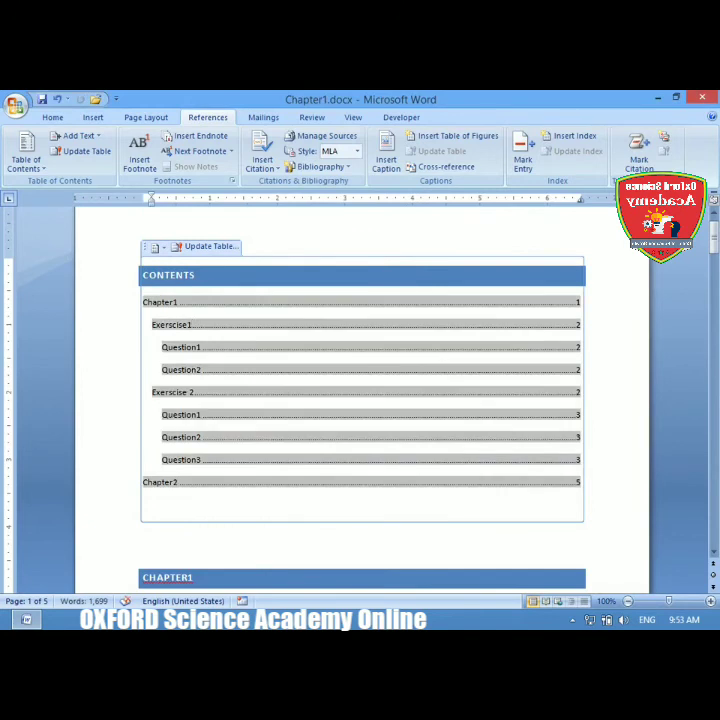
left_click(300, 504)
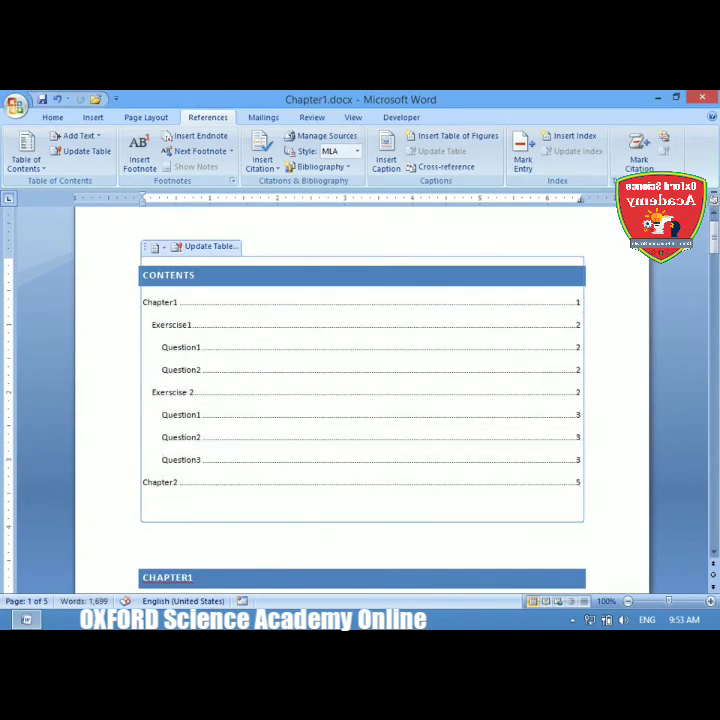
Insert a page break before the Chapter2 title on page 5
left_click_drag(714, 237, 714, 345)
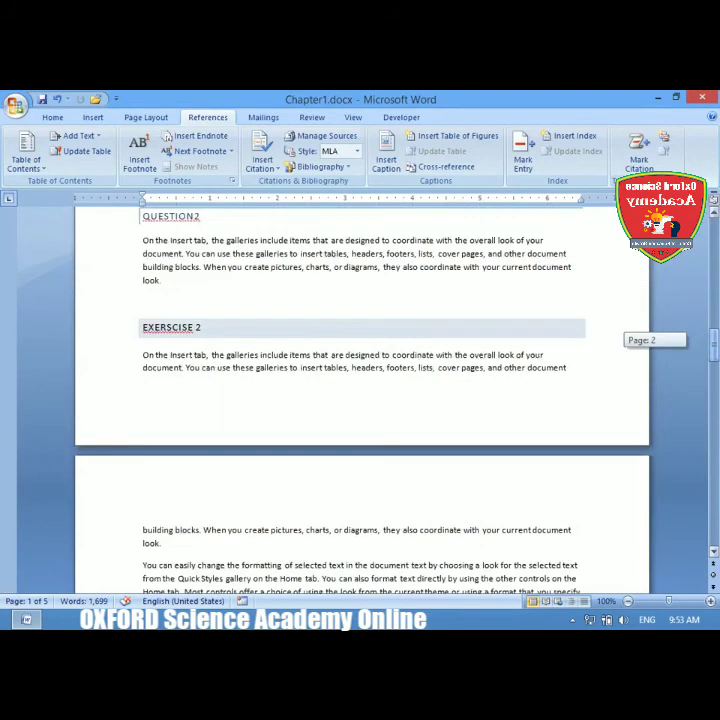
left_click_drag(713, 336, 713, 431)
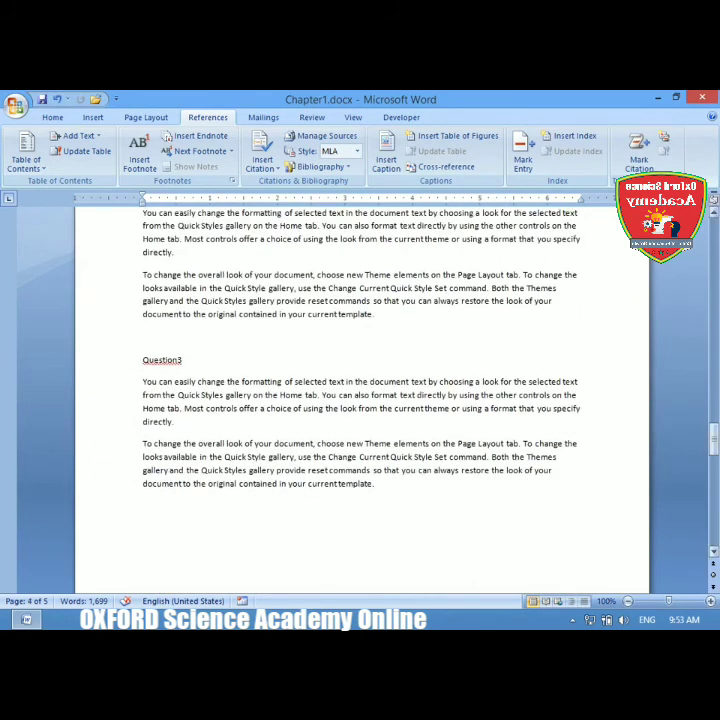
left_click_drag(713, 431, 713, 514)
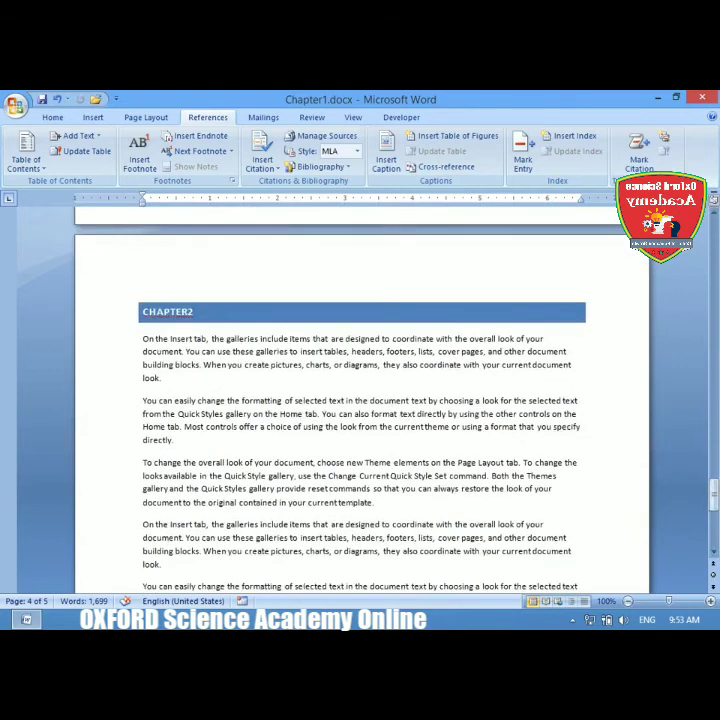
left_click(144, 313)
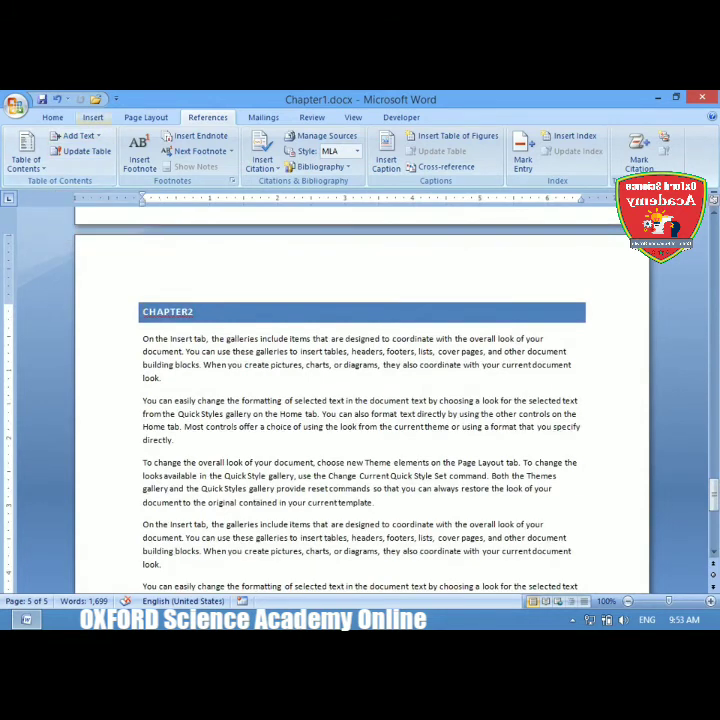
scroll(45, 160, "up", 2)
left_click(42, 166)
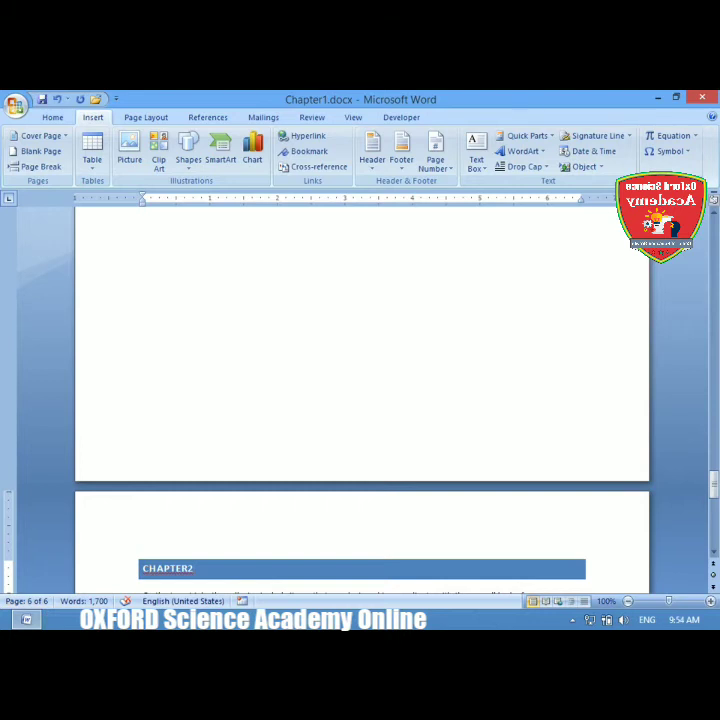
Update only the page numbers of the table of contents on page 1
key("ctrl+Home")
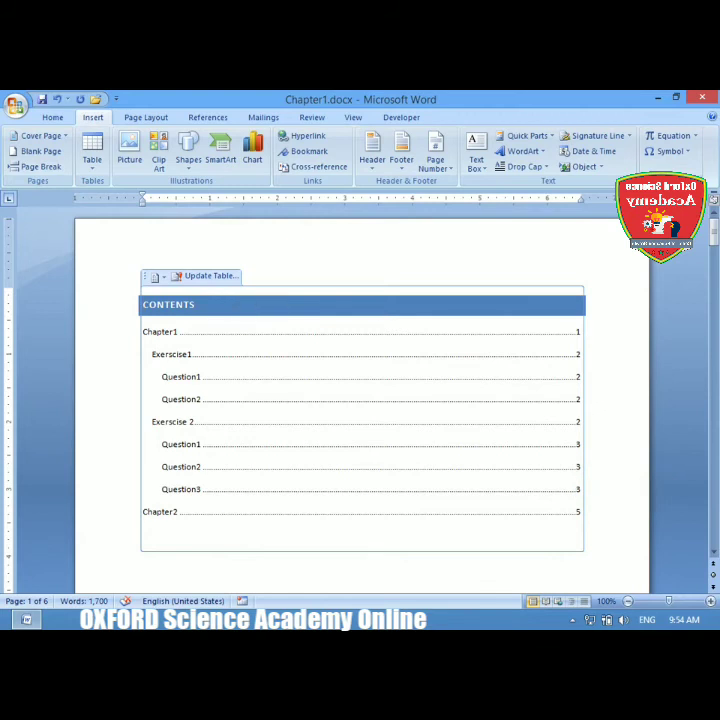
left_click(210, 276)
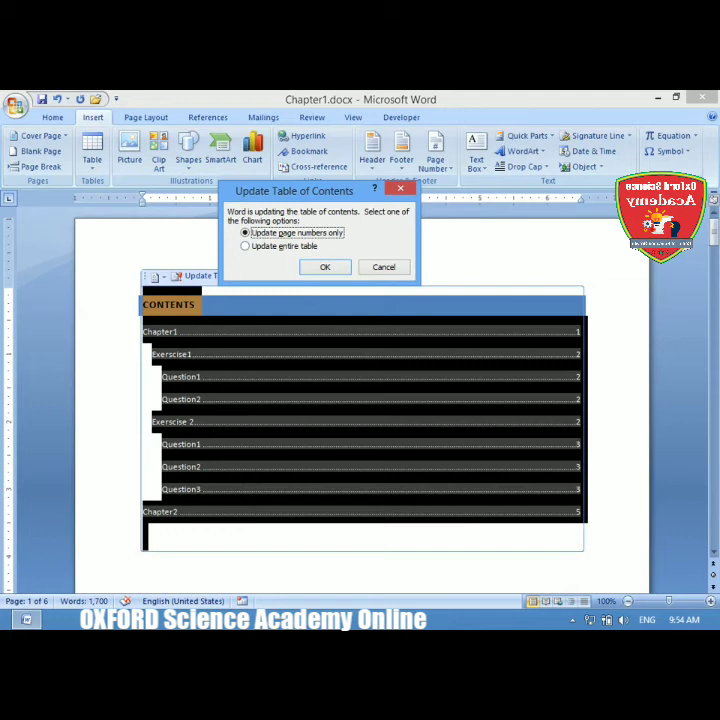
key("Return")
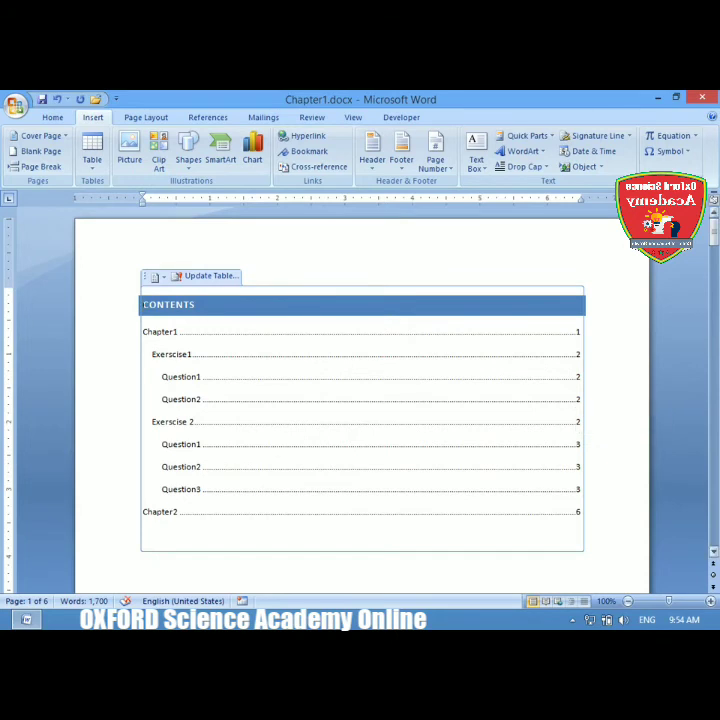
left_click_drag(714, 232, 714, 410)
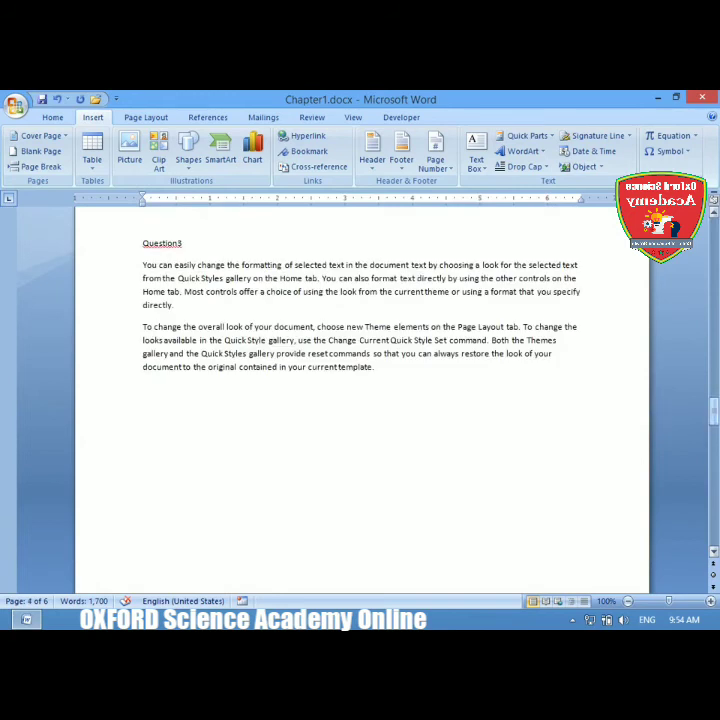
left_click_drag(714, 410, 714, 277)
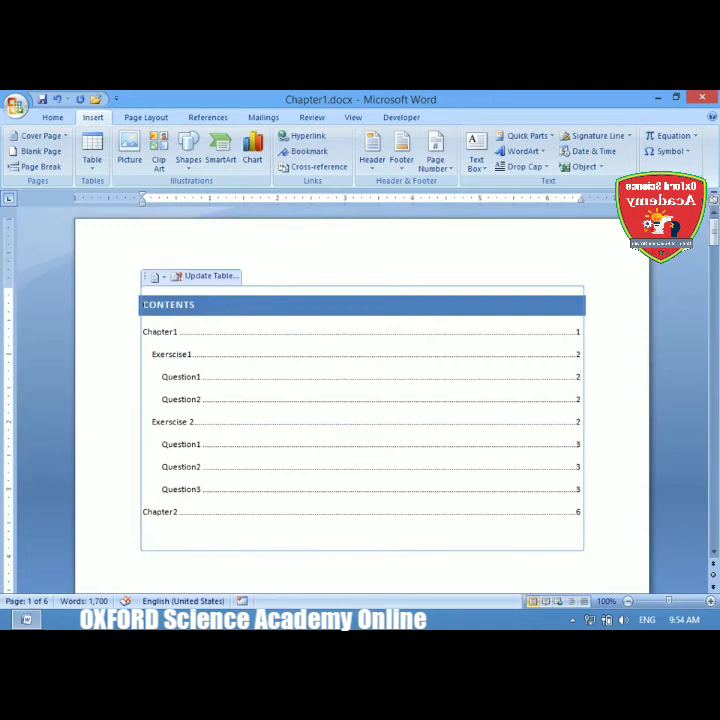
Open the settings for a custom table of contents and move the dialog aside
left_click(208, 117)
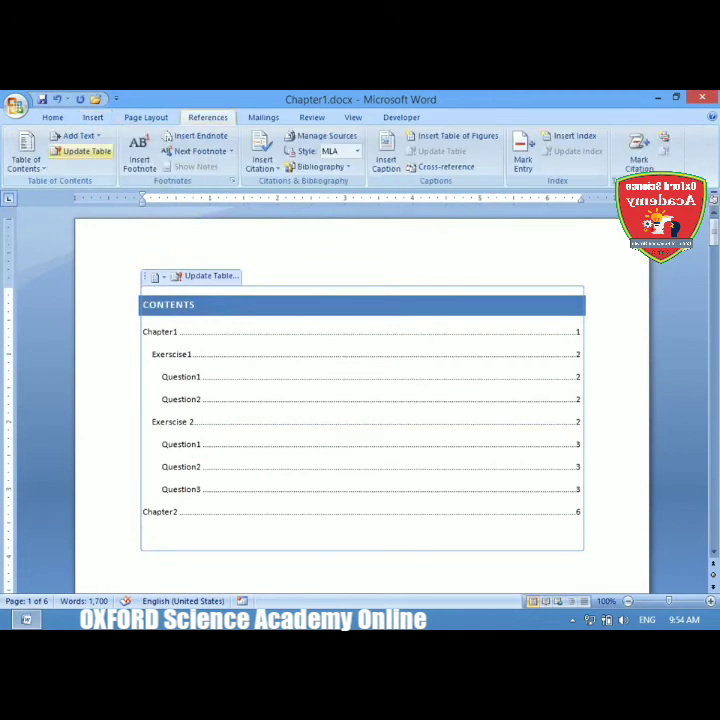
left_click(25, 152)
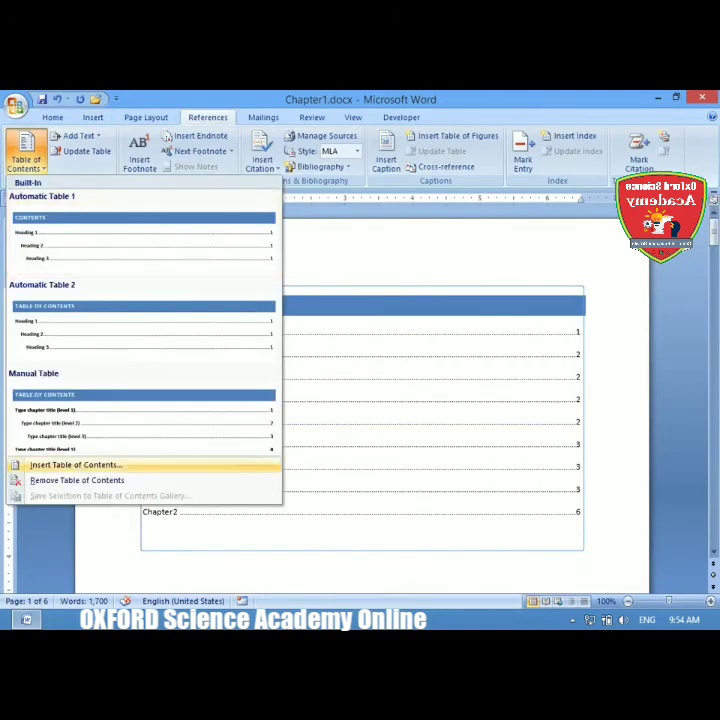
left_click(75, 465)
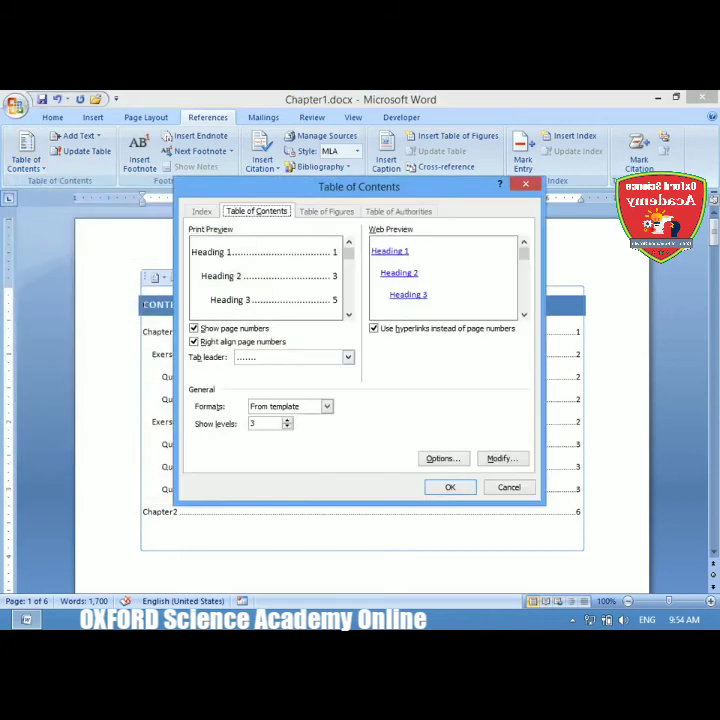
left_click_drag(359, 187, 406, 171)
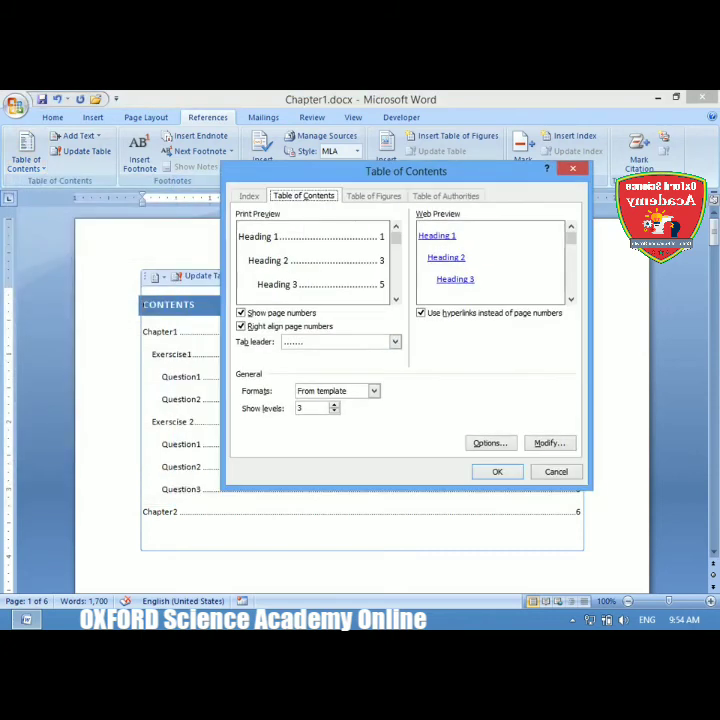
Preview the table of contents without page numbers and without their right alignment, turning each option back on
left_click(241, 313)
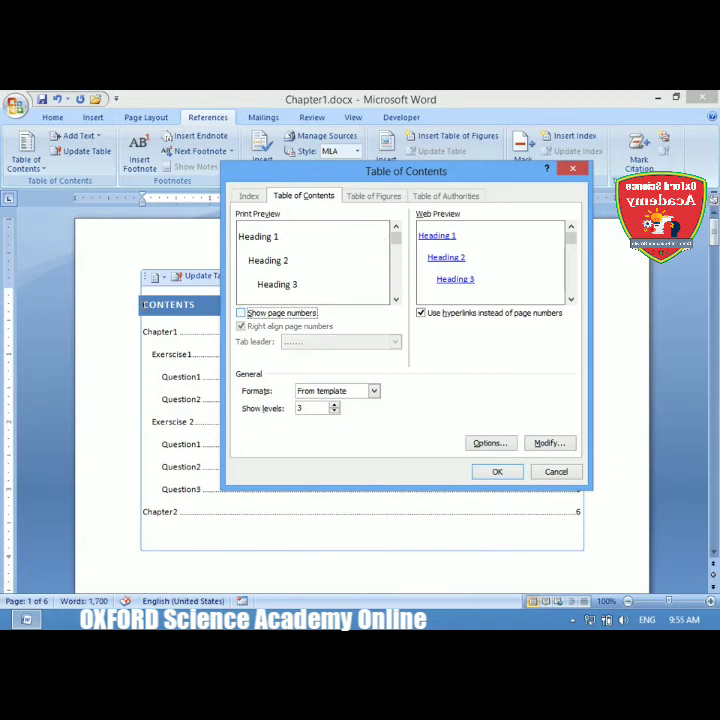
left_click_drag(406, 171, 295, 113)
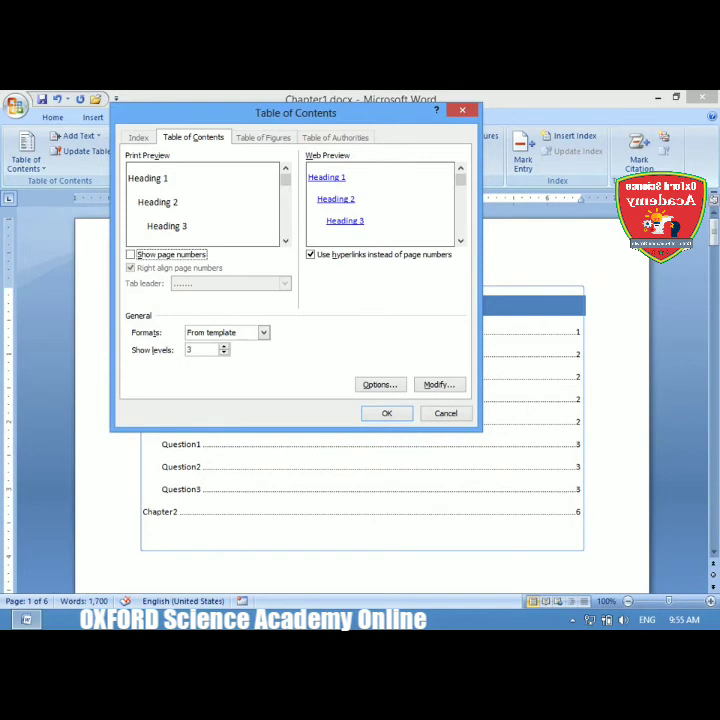
left_click(131, 255)
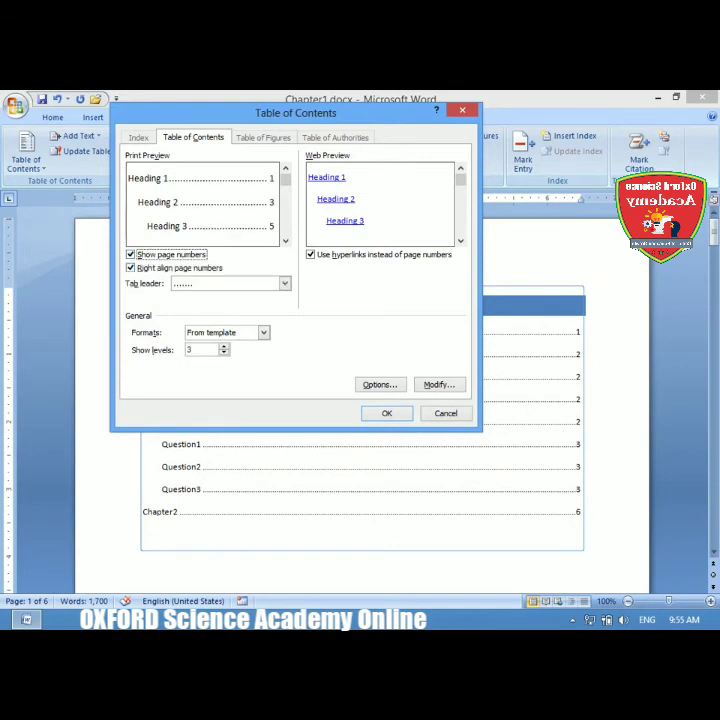
left_click(130, 268)
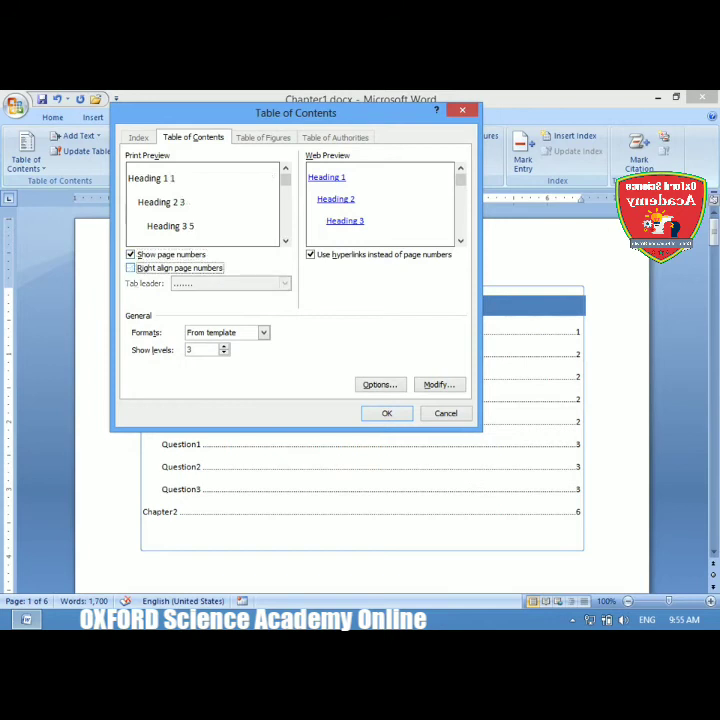
left_click(130, 268)
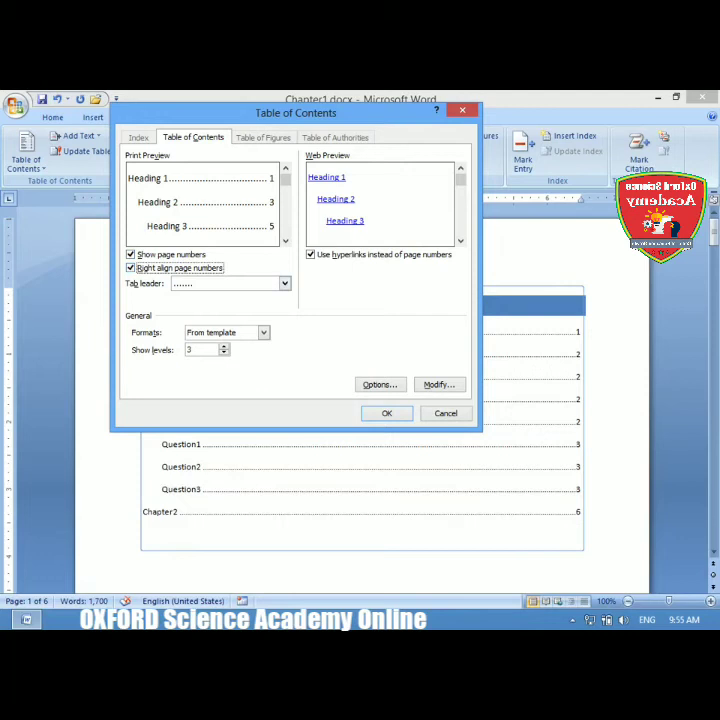
Try the dashed tab leader and the solid underline tab leader for the table of contents
left_click(285, 283)
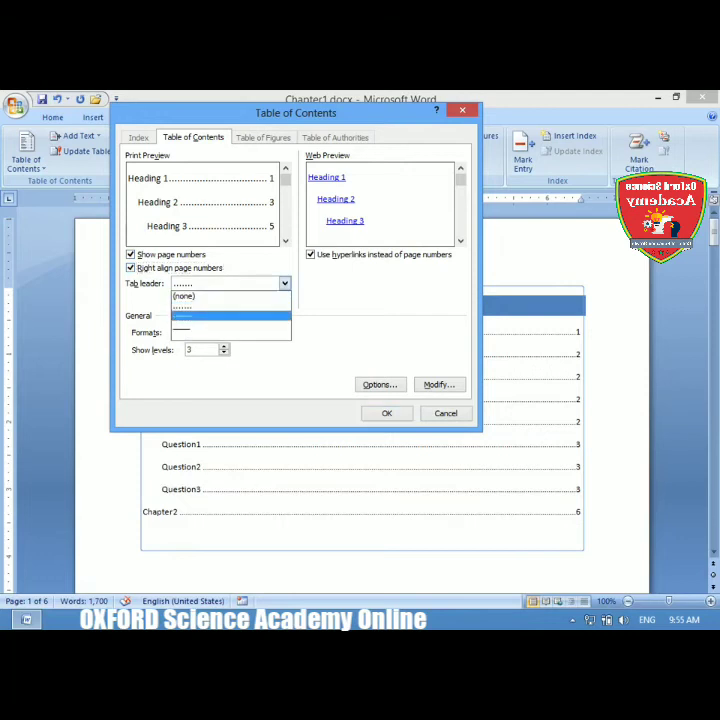
left_click(215, 316)
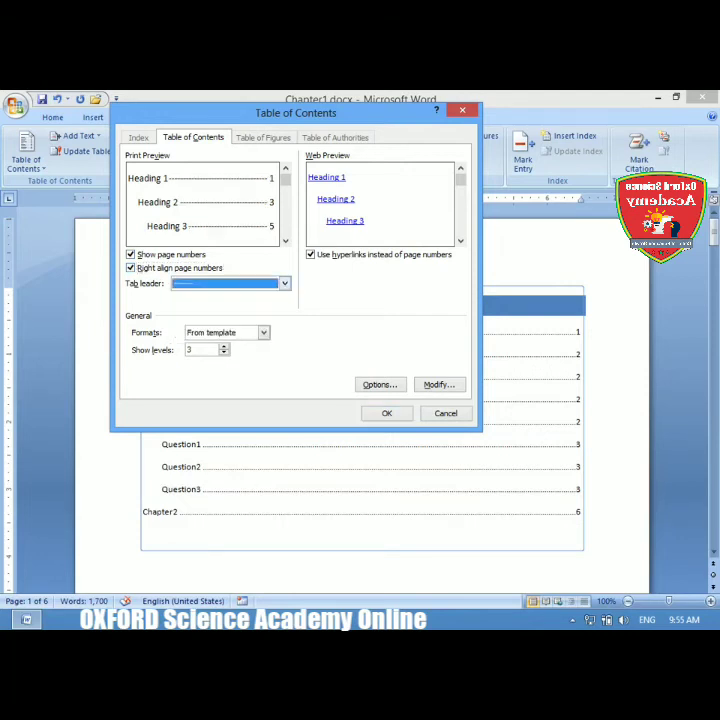
left_click(285, 283)
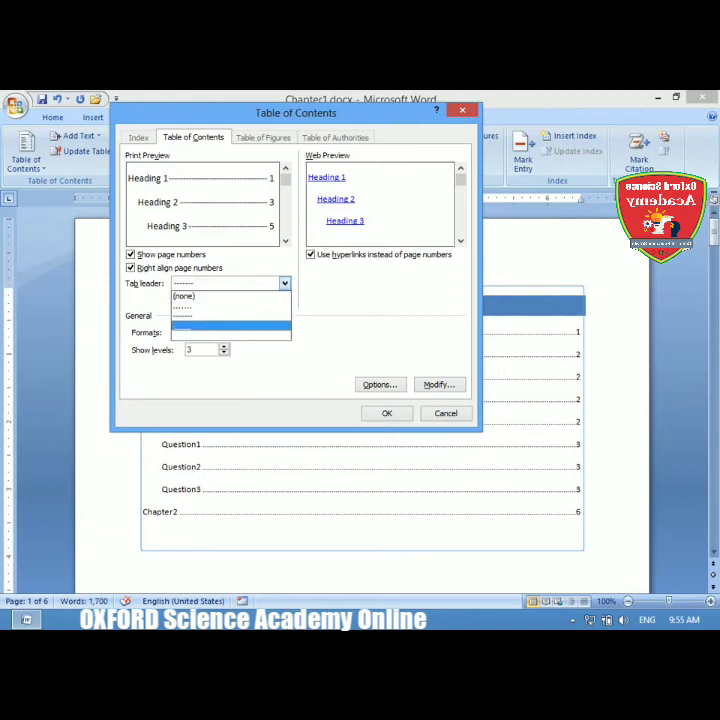
left_click(230, 326)
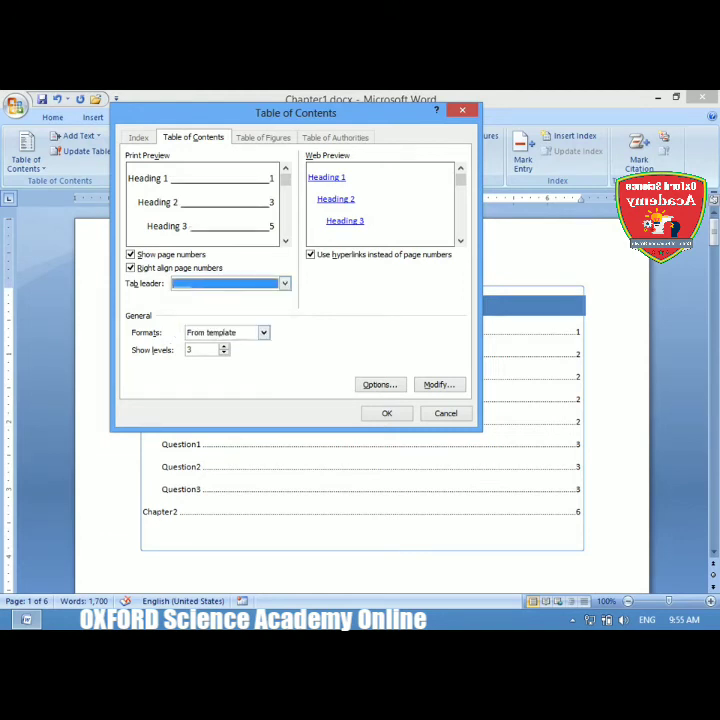
Preview the Classic format for the table of contents and set the format to Fancy
left_click(264, 332)
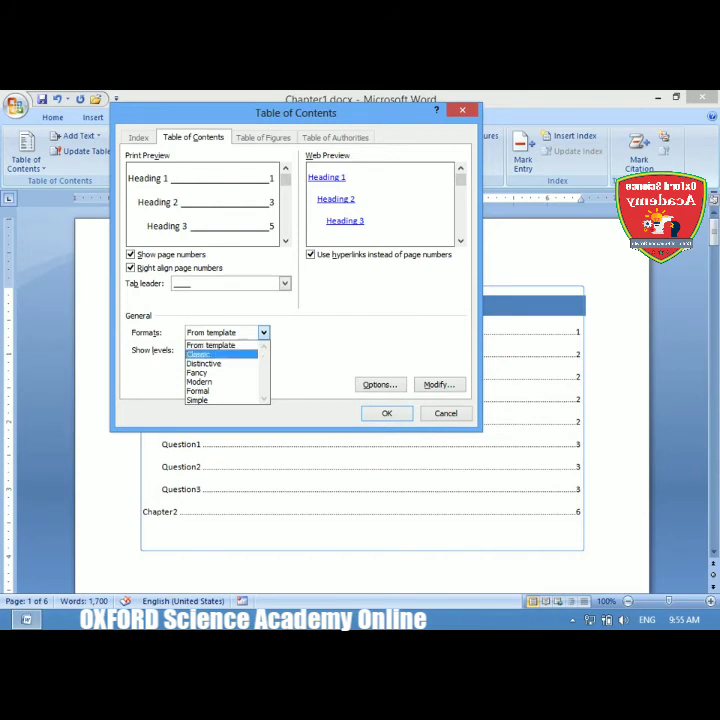
left_click(220, 355)
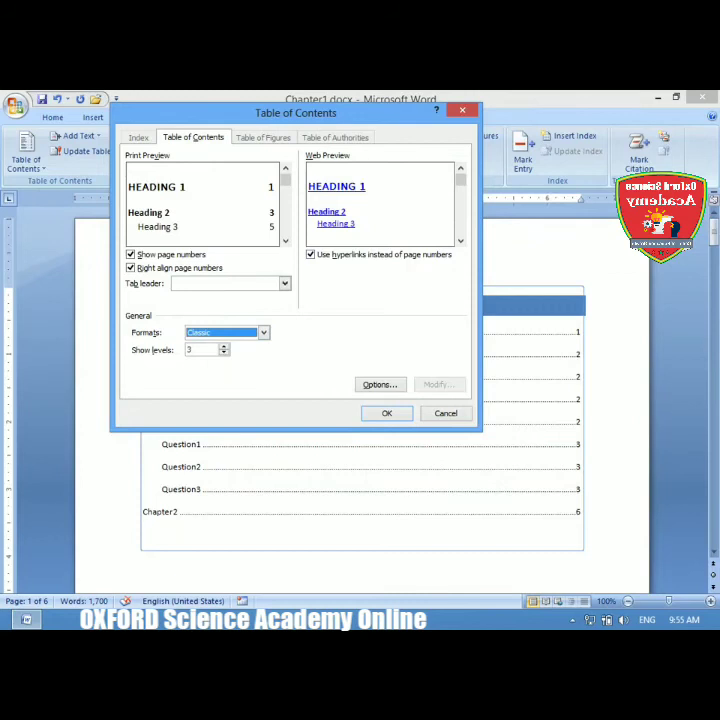
left_click(264, 333)
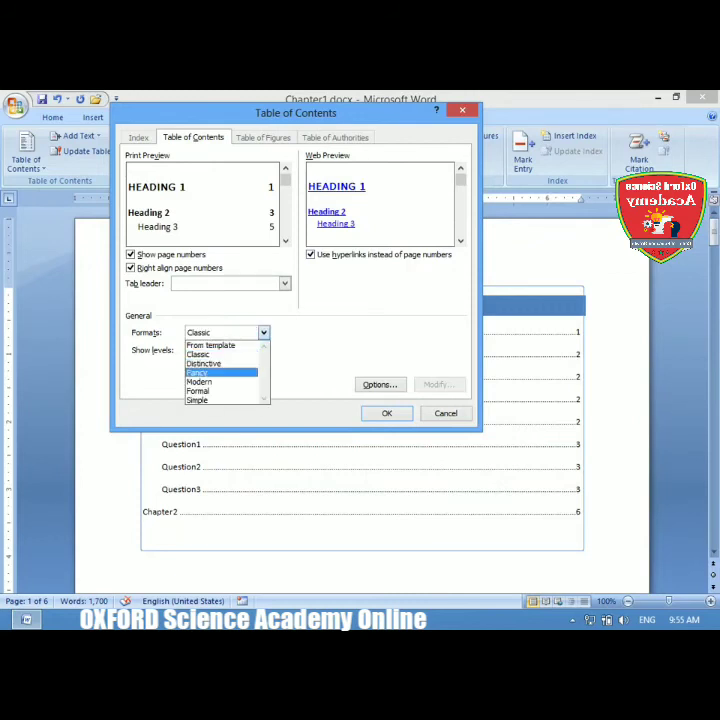
left_click(220, 373)
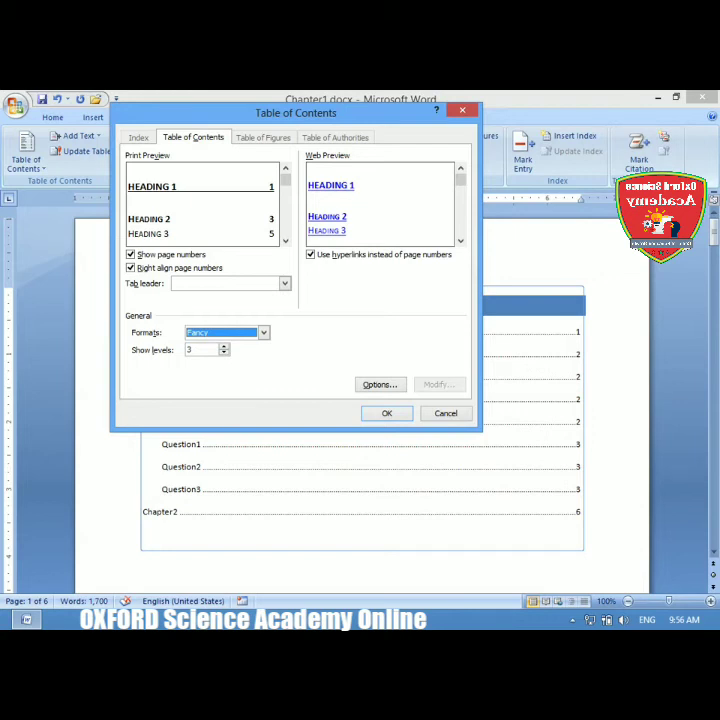
Try to set the table of contents to show 10 levels
key("Tab")
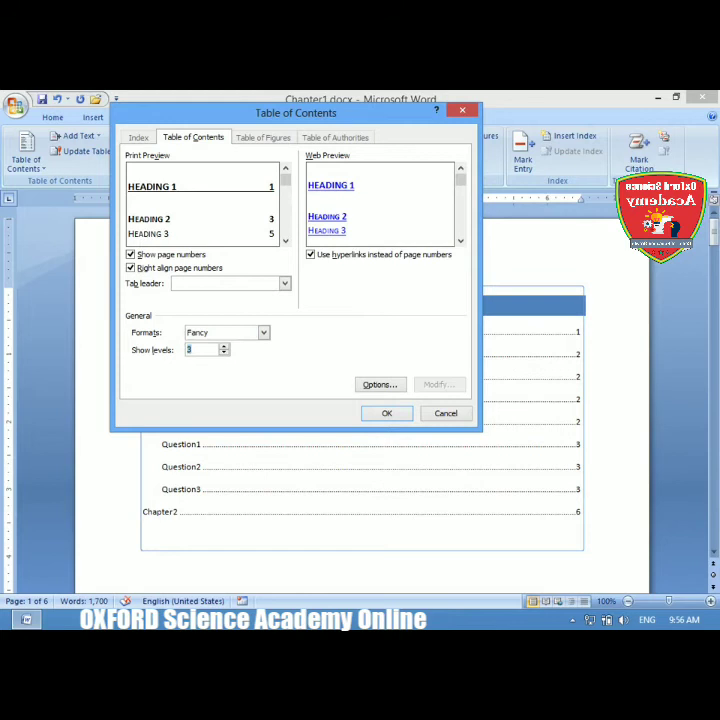
type("5")
key("BackSpace")
type("10")
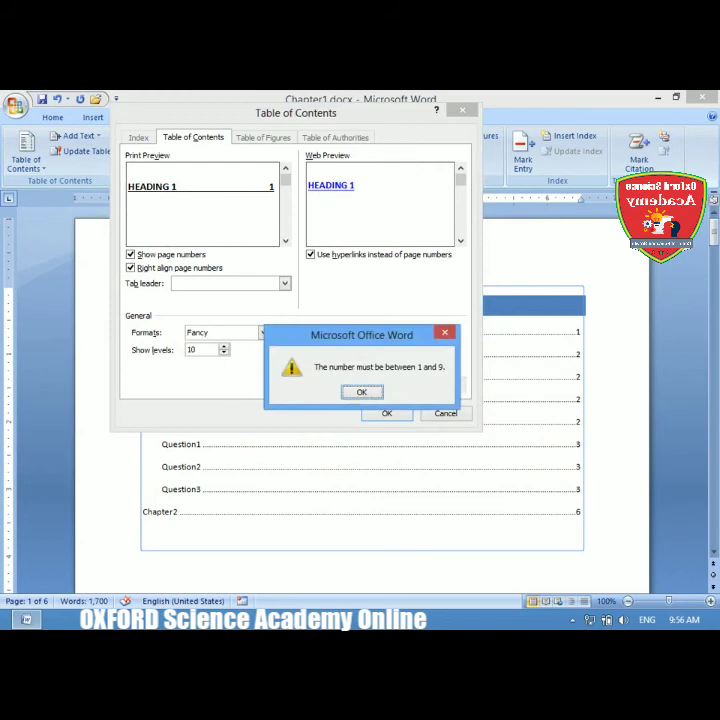
key("Return")
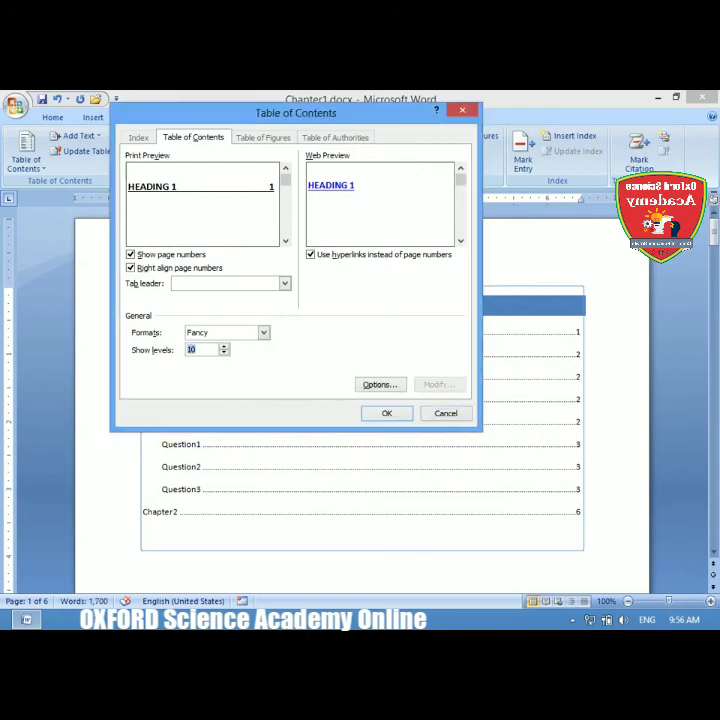
Set the number of levels shown in the table of contents to 9
left_click(197, 350)
key("BackSpace")
key("BackSpace")
type("9")
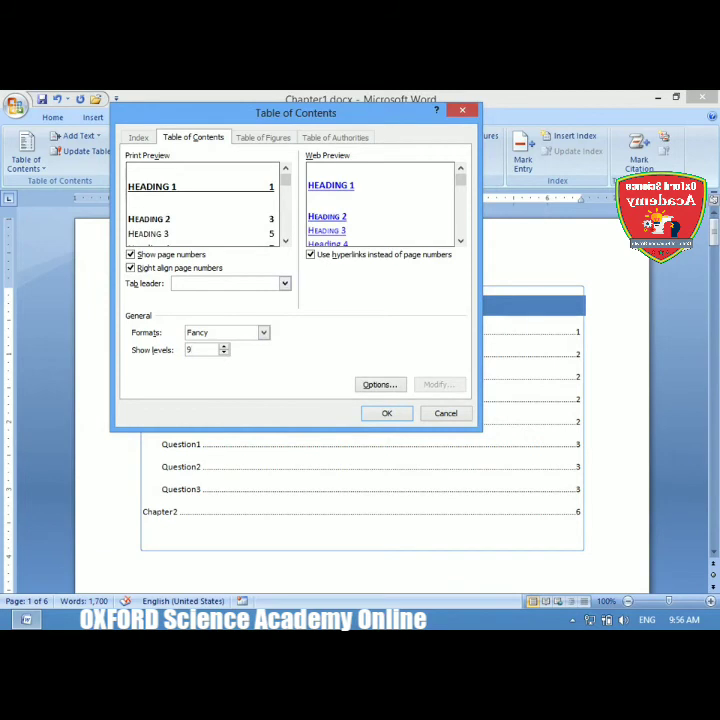
Choose the solid underline tab leader and replace the existing table of contents with the customized one
left_click(284, 283)
left_click(231, 326)
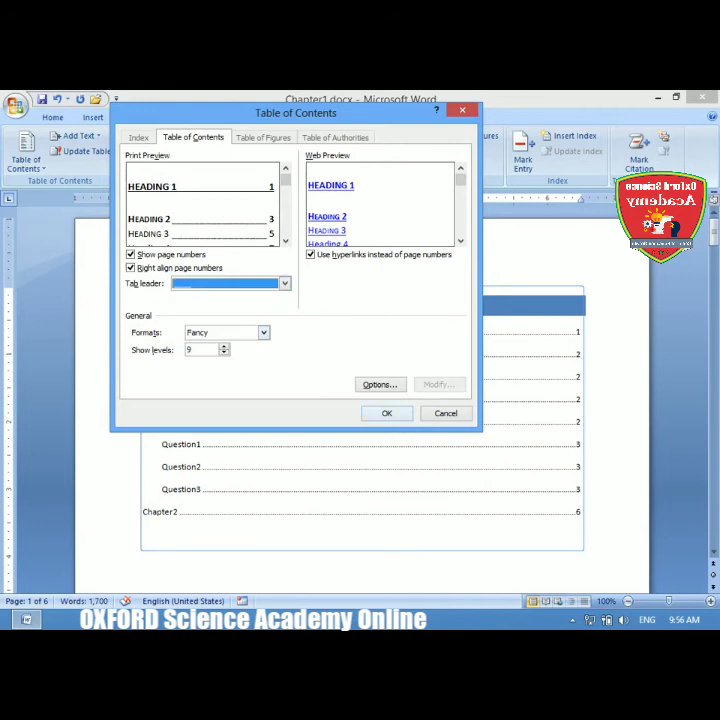
key("Return")
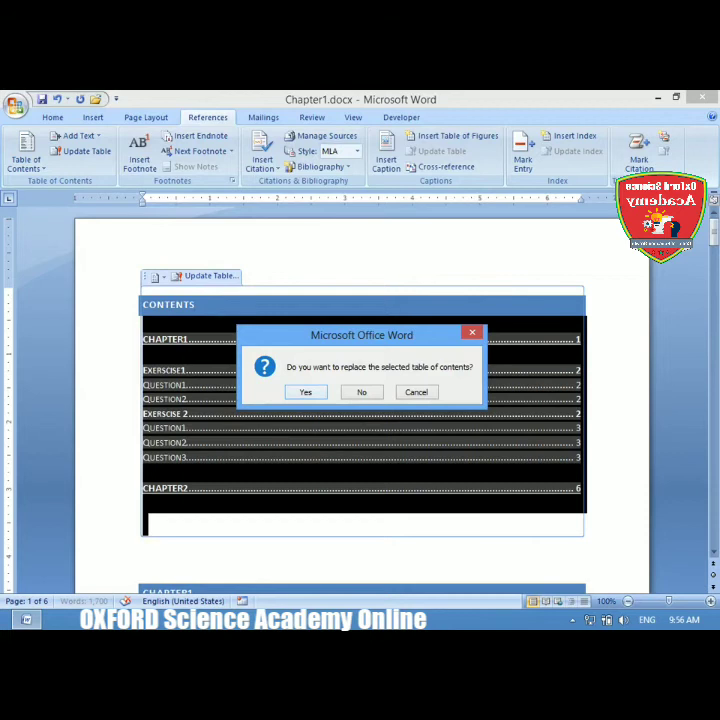
key("Return")
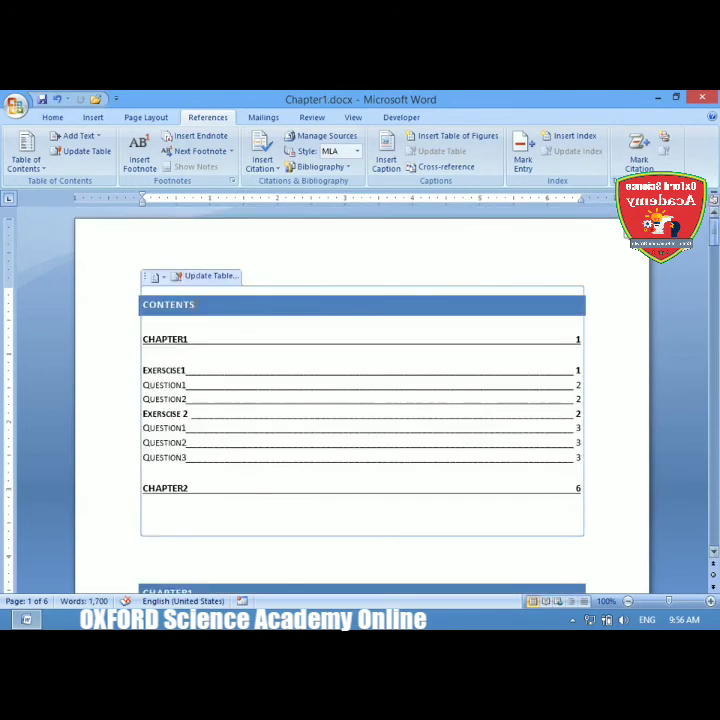
left_click(26, 152)
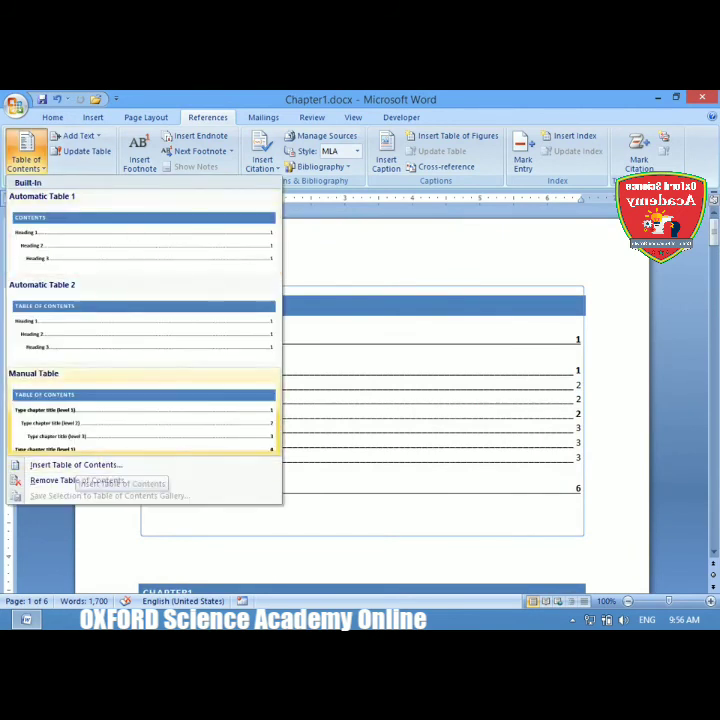
key("Escape")
left_click(576, 339)
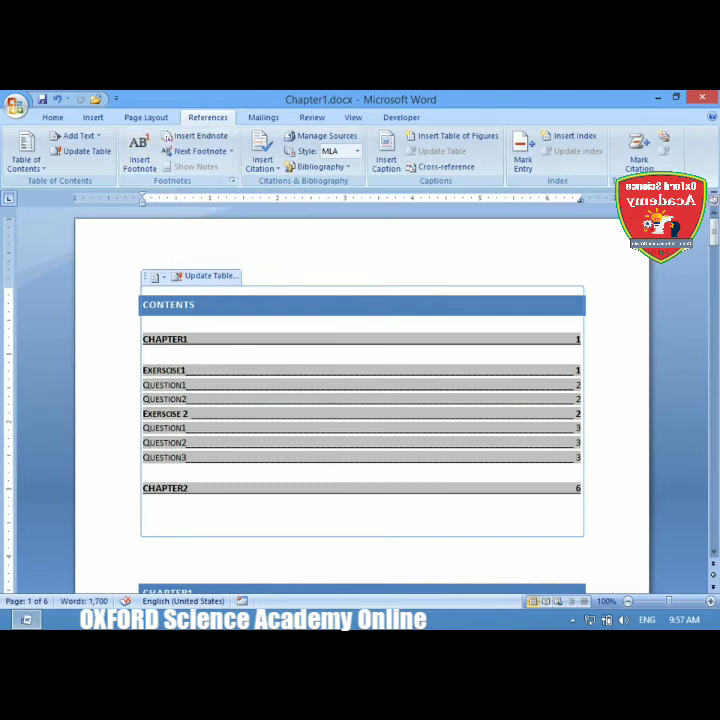
left_click(300, 515)
Change the table of contents to the Simple format and replace the existing table with it
left_click(187, 385)
left_click(25, 150)
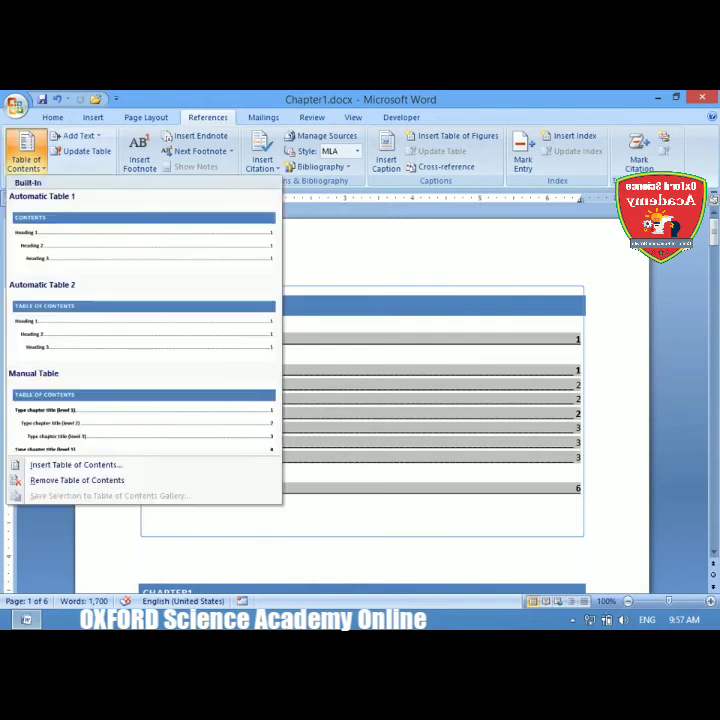
left_click(75, 464)
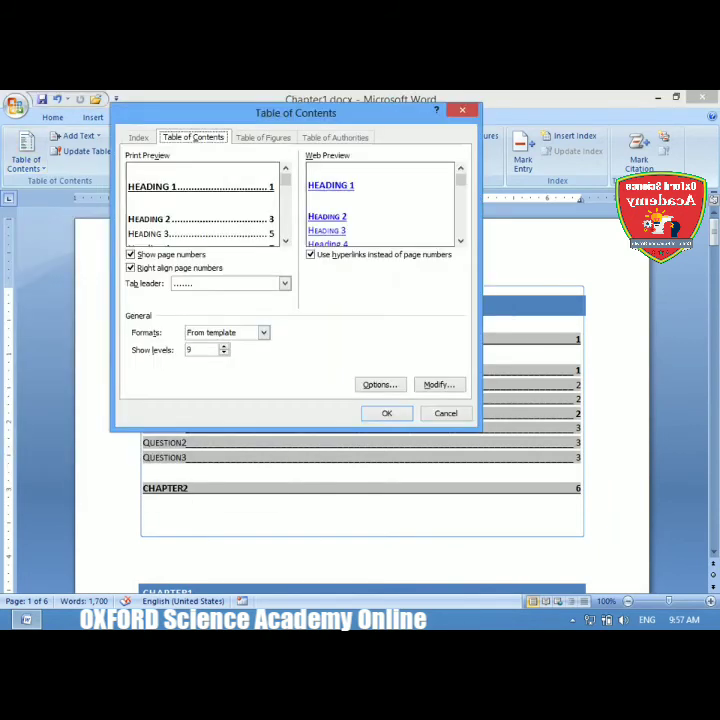
left_click(264, 332)
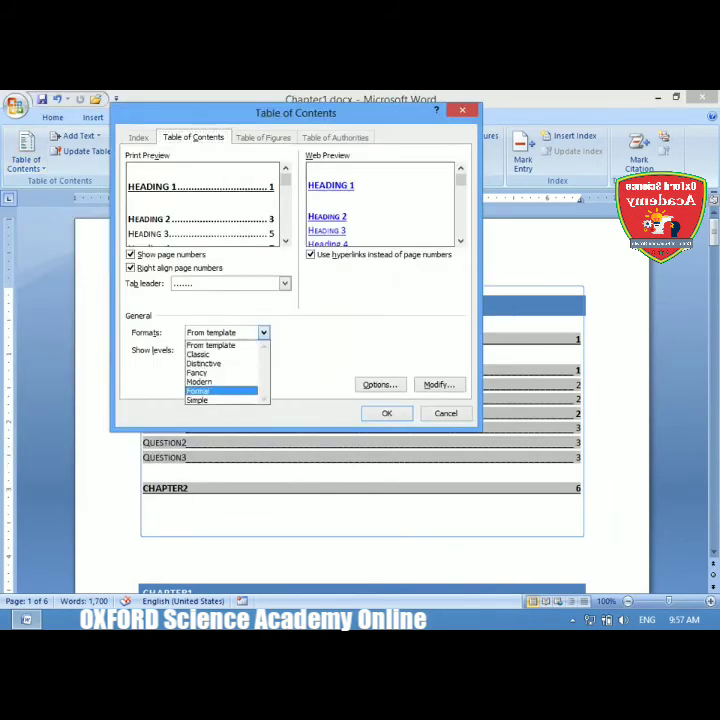
left_click(210, 400)
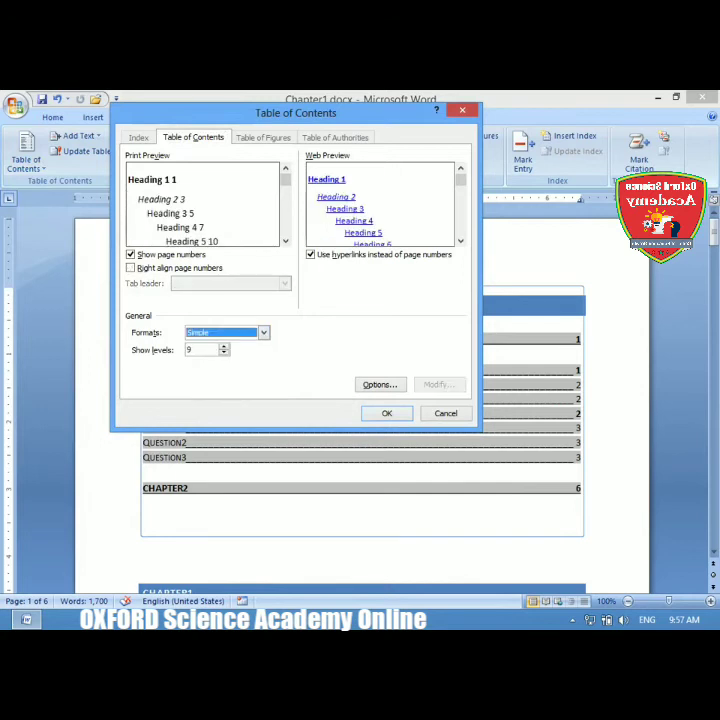
left_click(386, 413)
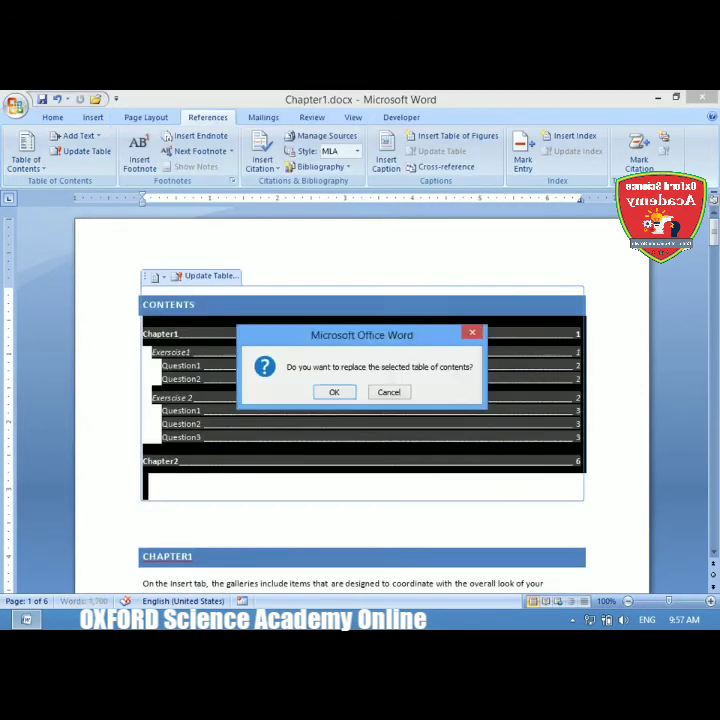
key("Return")
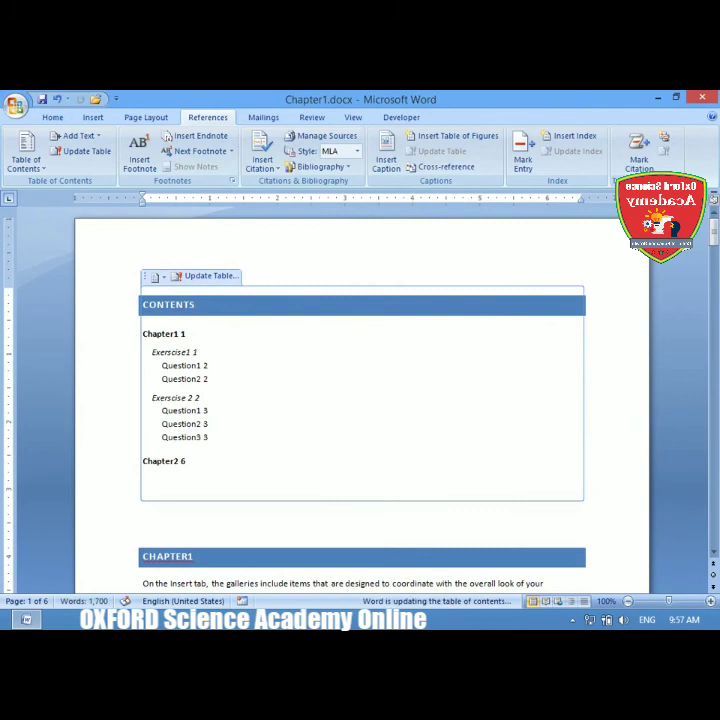
left_click(208, 379)
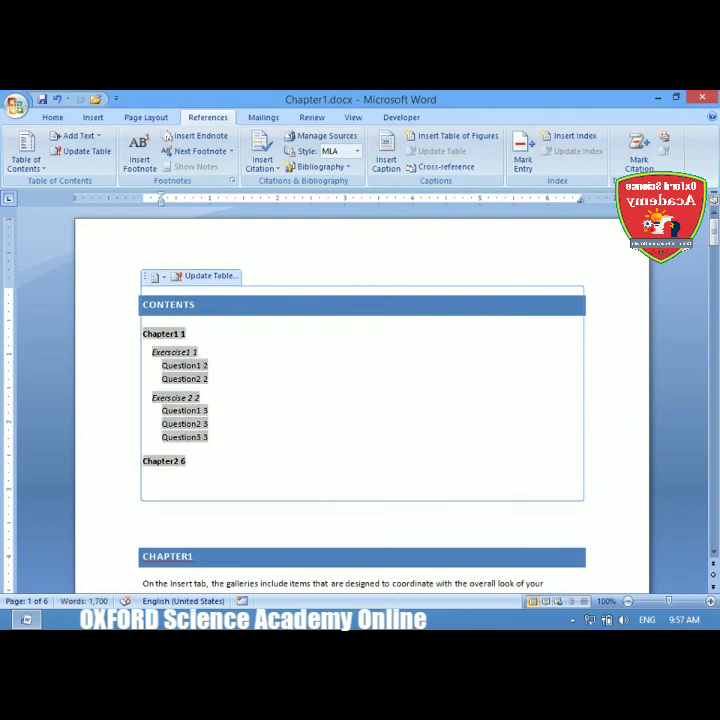
left_click(143, 482)
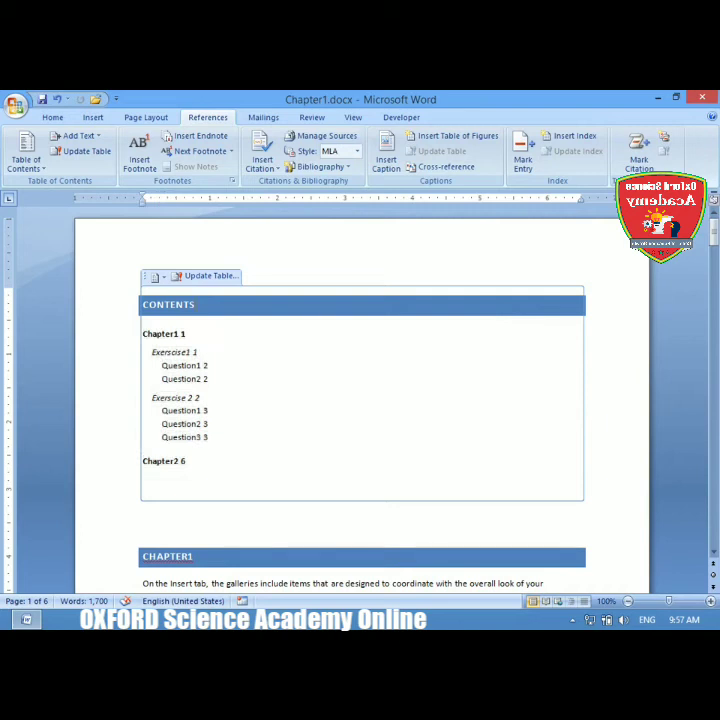
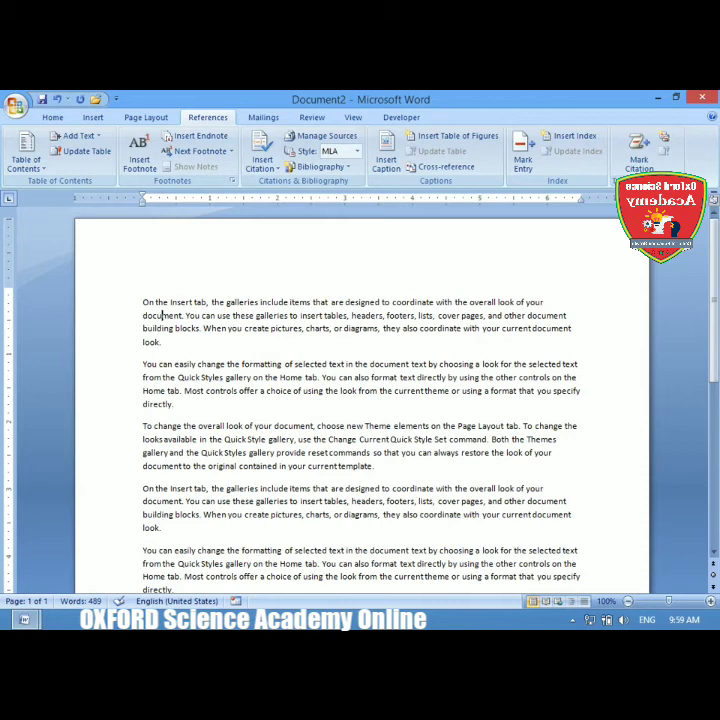
In Document2, enclose "document. You can use these galleries" in the first paragraph in parentheses
key("Home")
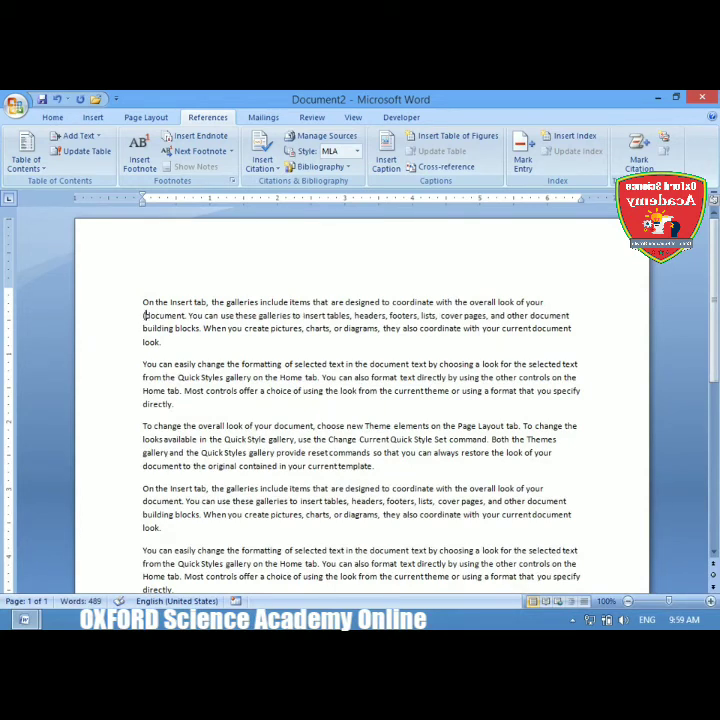
type("(")
left_click(291, 315)
type(")")
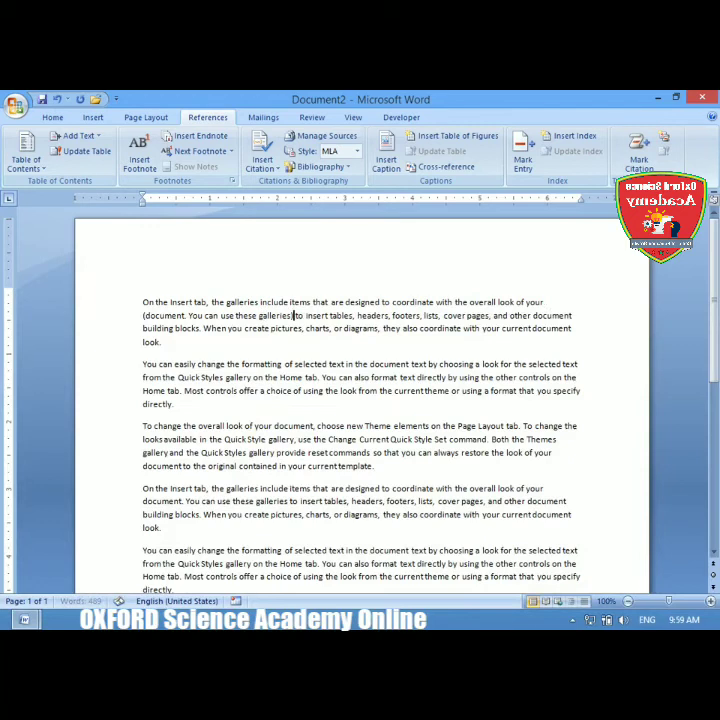
Insert a footnote right after the opening parenthesis in the first paragraph and check its reference mark
left_click(143, 315)
type("(")
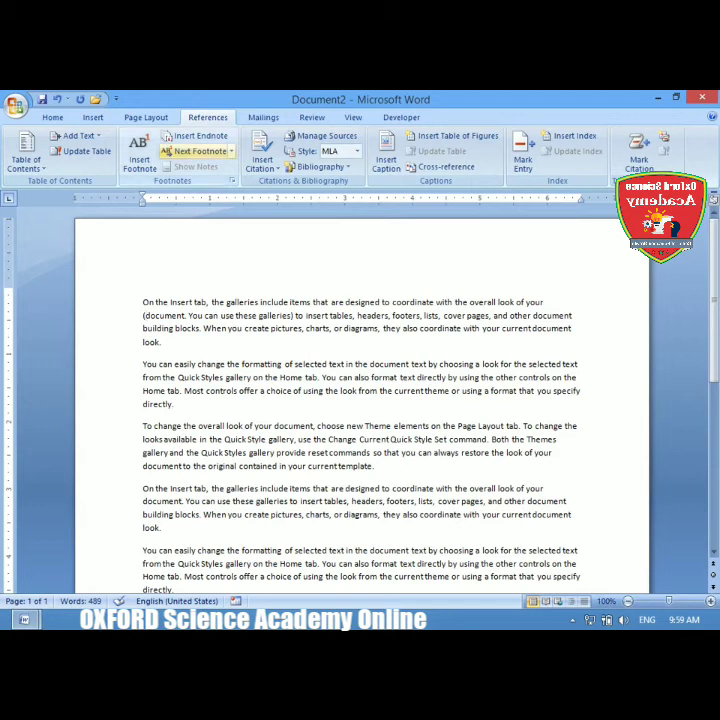
left_click(139, 150)
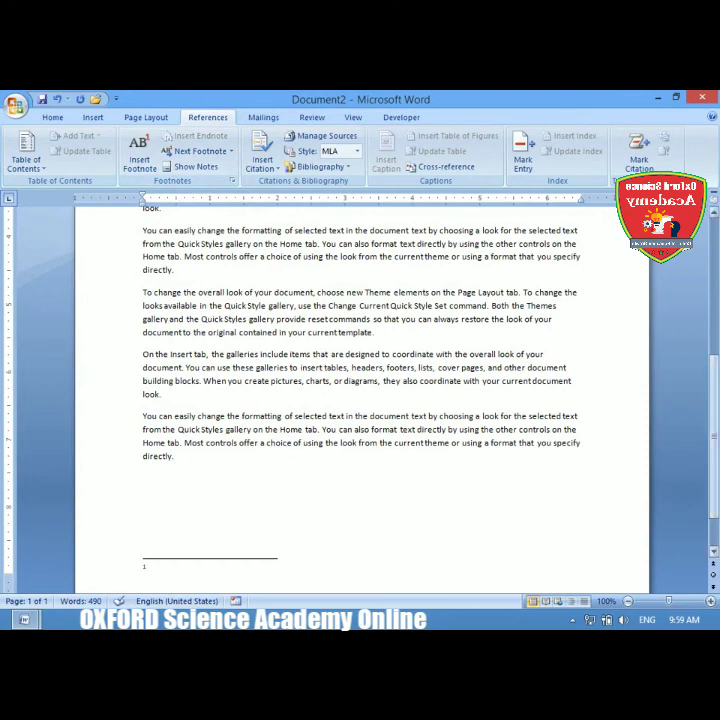
scroll(362, 400, "up", 6)
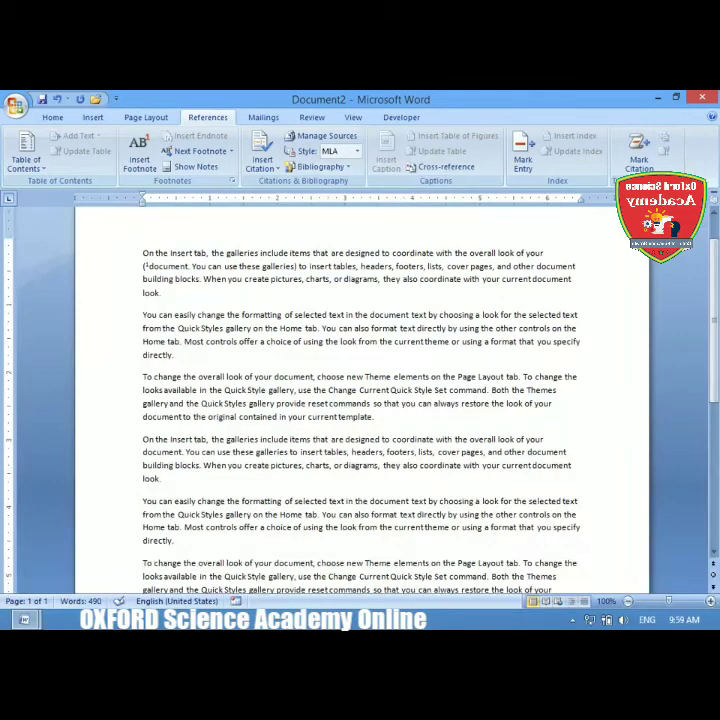
mouse_move(148, 266)
left_click_drag(714, 320, 714, 458)
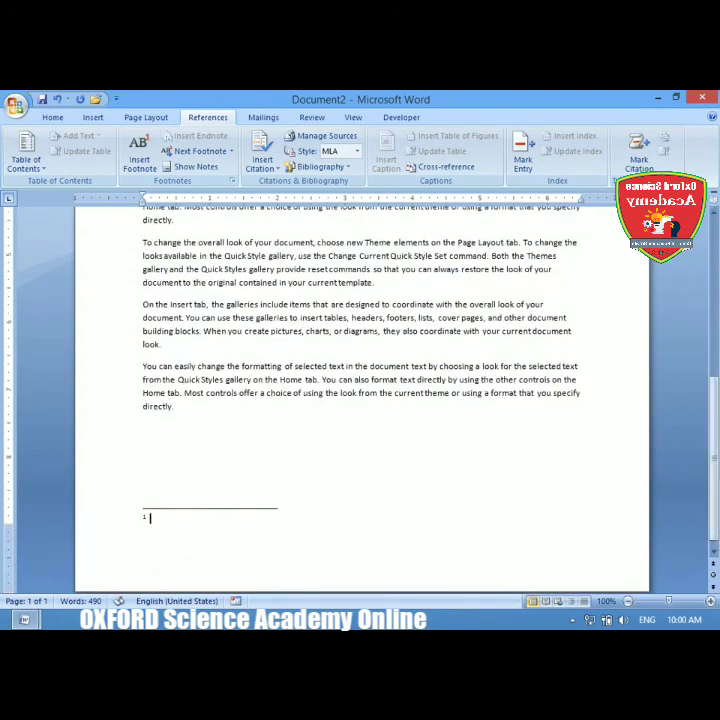
Enter "Computer book P-505" as the text of the first footnote
type("Computer book")
type("P505")
key("Left")
key("Left")
key("Left")
type("-")
key("End")
Examine the parenthesized passage with its reference mark and the matching footnote at the end of the page
scroll(362, 400, "up", 8)
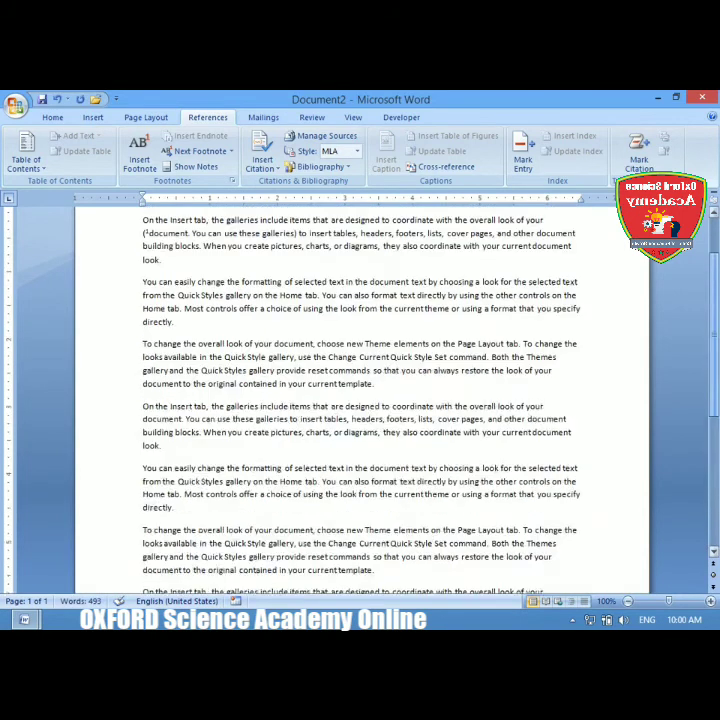
scroll(362, 400, "up", 1)
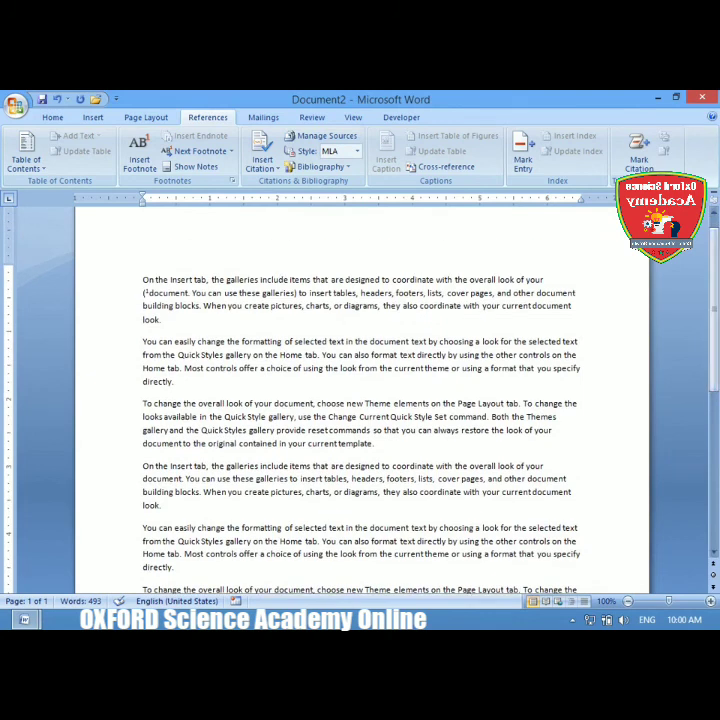
double_click(280, 293)
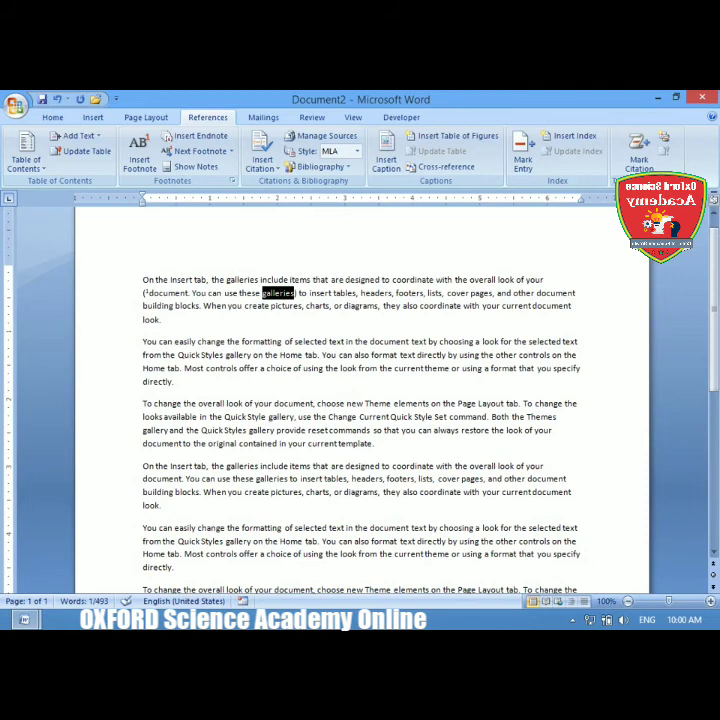
left_click_drag(714, 310, 714, 464)
left_click(236, 511)
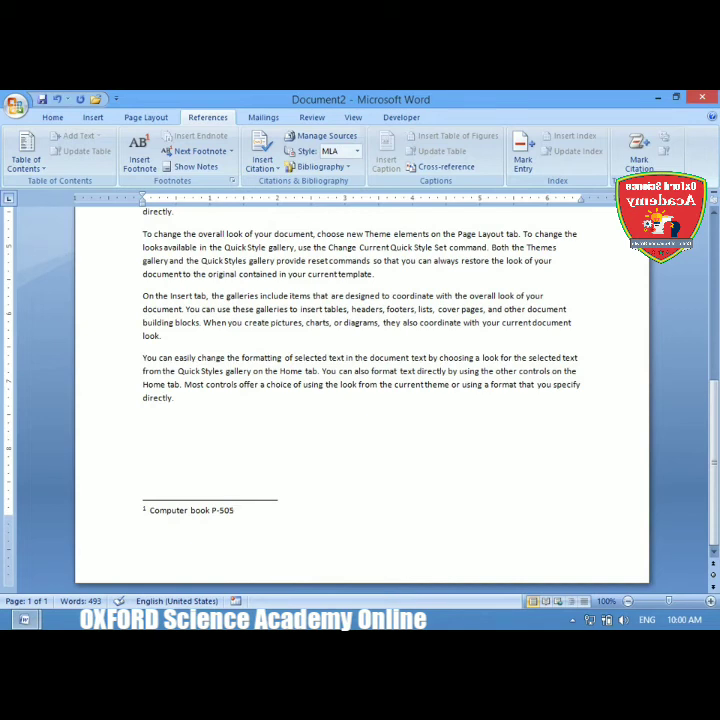
scroll(360, 390, "up", 3)
scroll(360, 390, "up", 4)
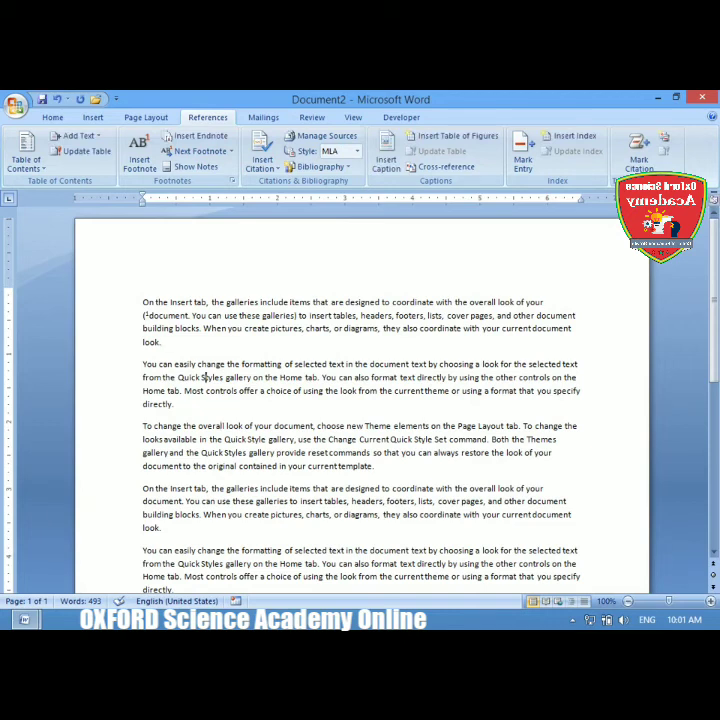
Preview the first footnote at its reference mark, jump to the note and return to the body text
mouse_move(147, 316)
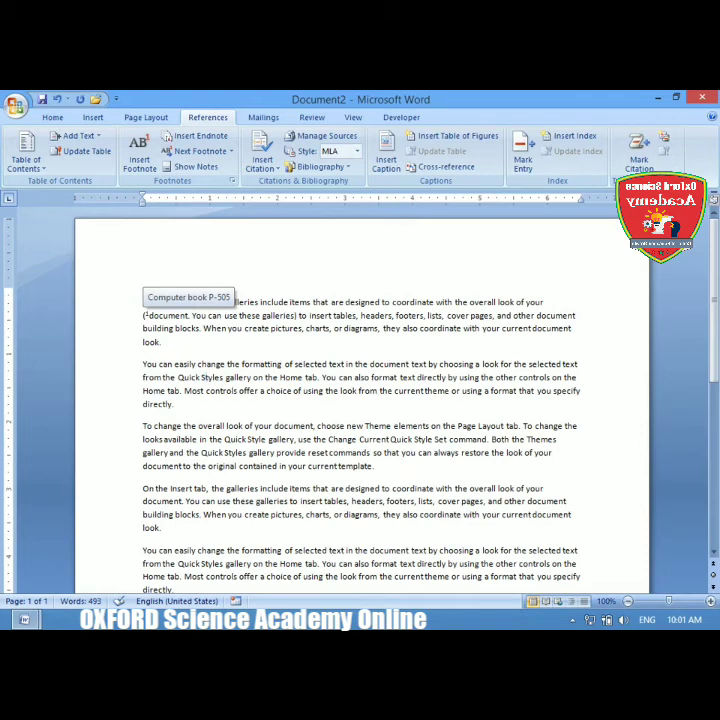
double_click(145, 315)
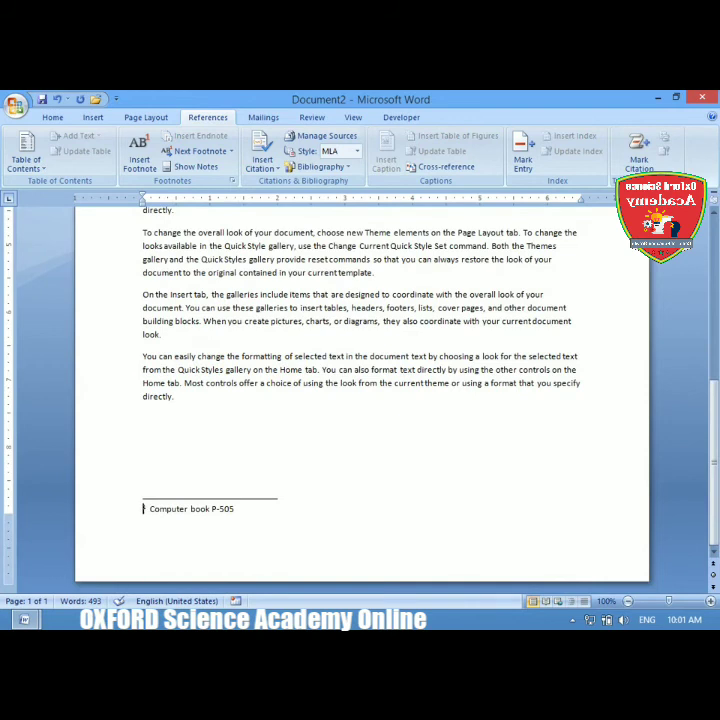
double_click(145, 509)
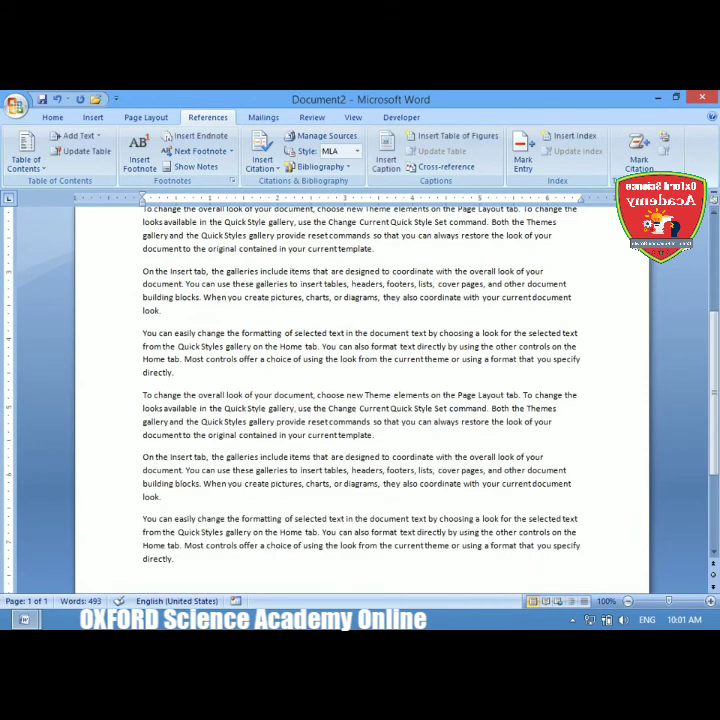
Insert a second footnote after "diagrams," in the fourth paragraph with the text "nhvbvbvbv"
left_click(381, 297)
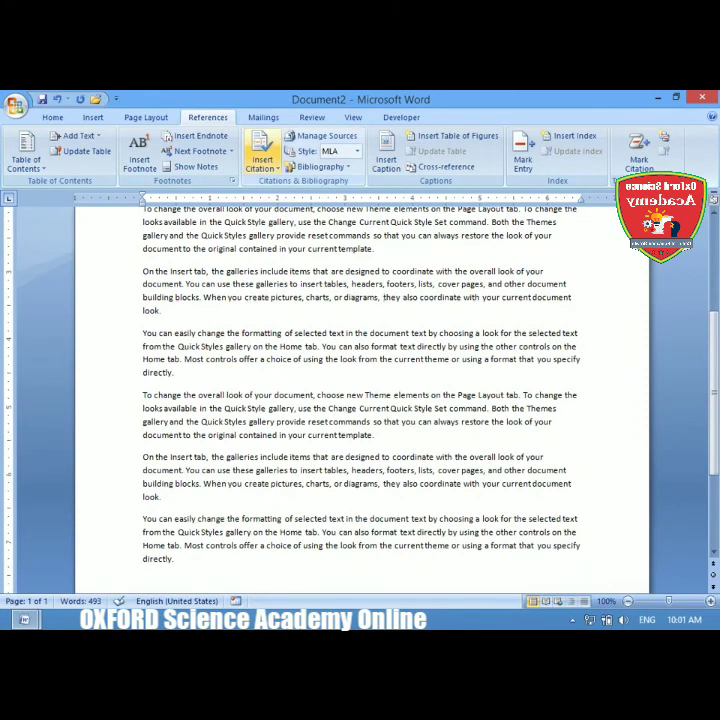
left_click(139, 150)
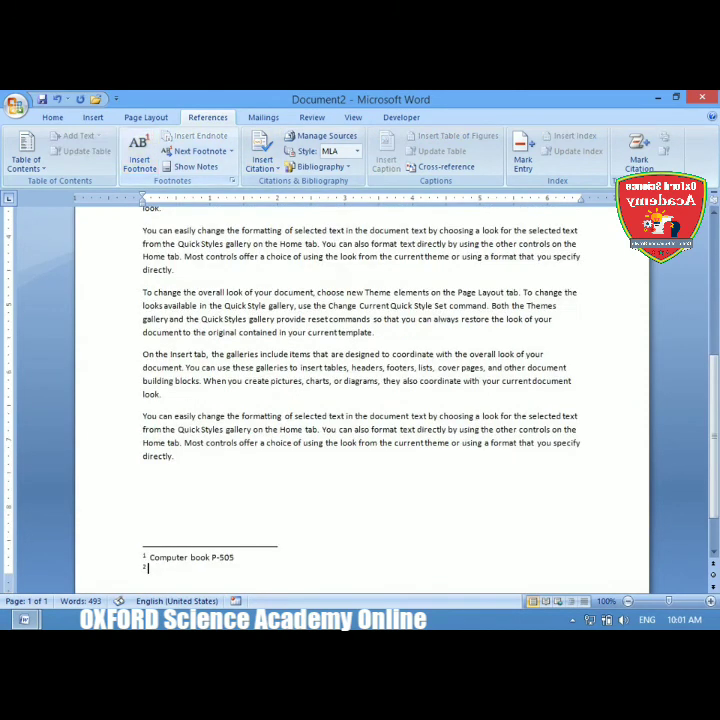
type("nhvbvbvbv")
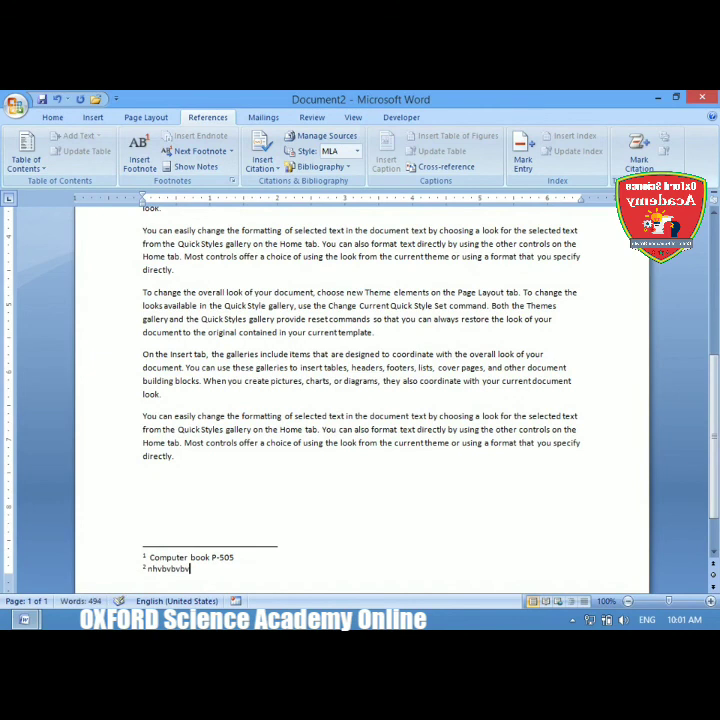
Jump from the reference mark after "diagrams," to its footnote and compare the two notes at the end of the page
scroll(362, 400, "up", 9)
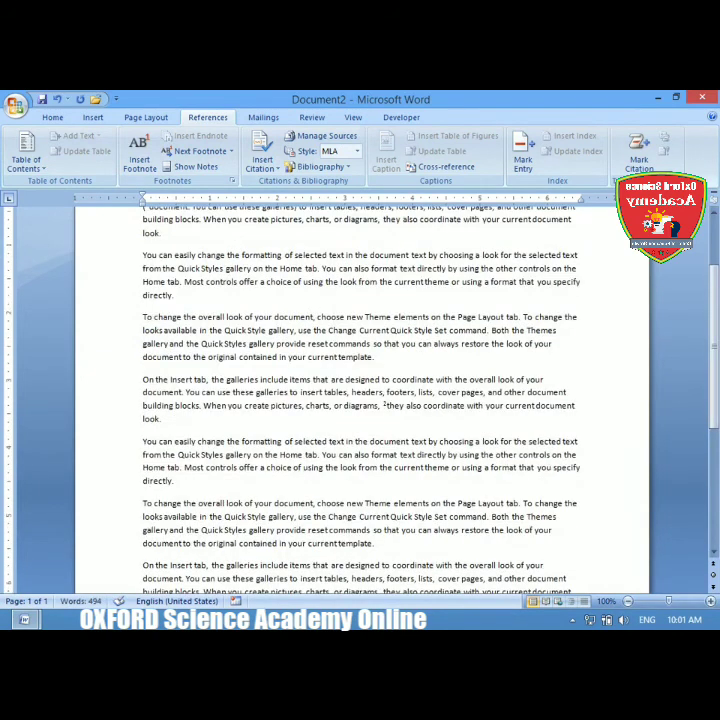
scroll(362, 400, "up", 3)
scroll(362, 400, "down", 2)
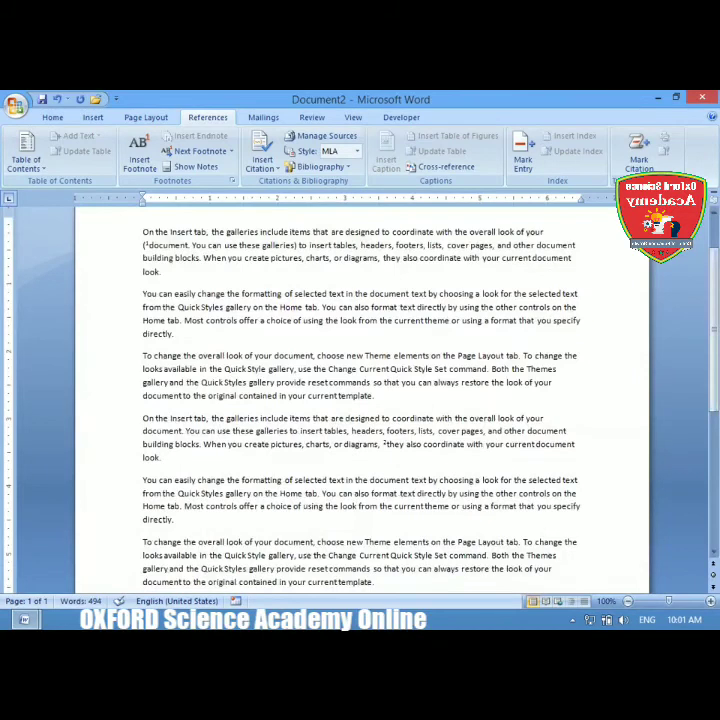
double_click(385, 444)
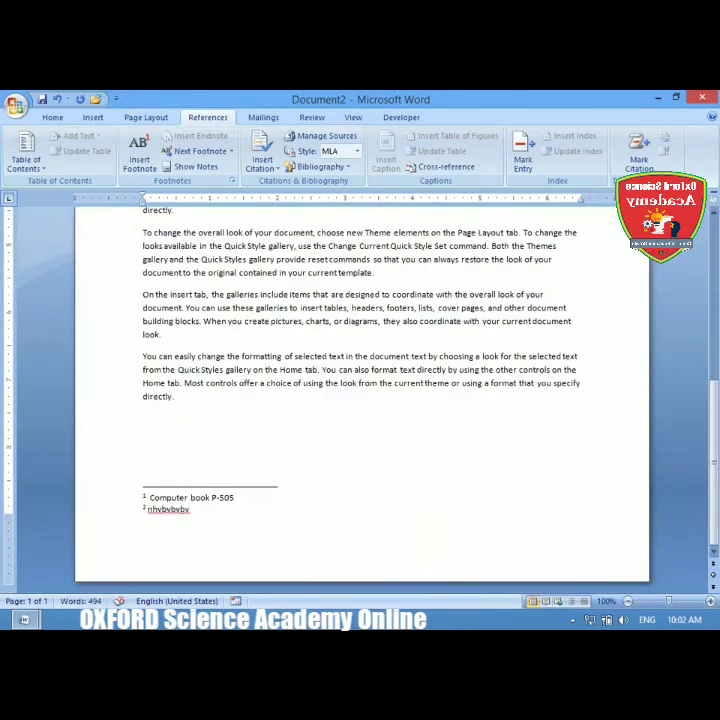
left_click_drag(713, 463, 713, 460)
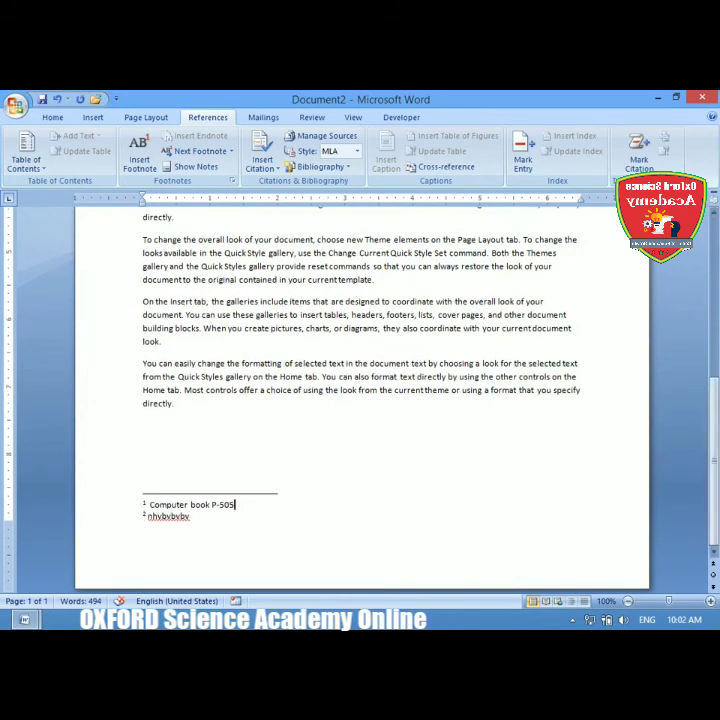
left_click(150, 505)
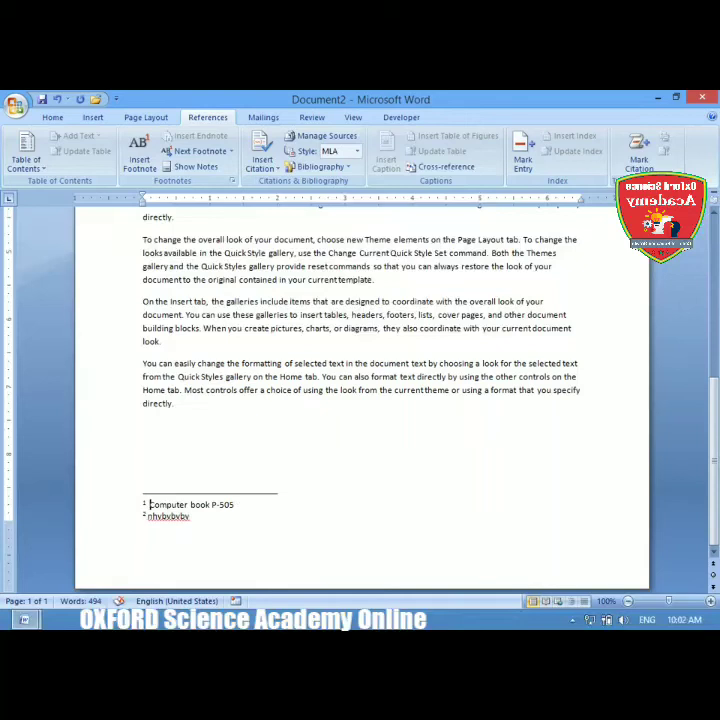
left_click(143, 505)
Insert an endnote after "Page Layout tab." in the third paragraph and bring its empty note area into view
left_click_drag(714, 461, 714, 297)
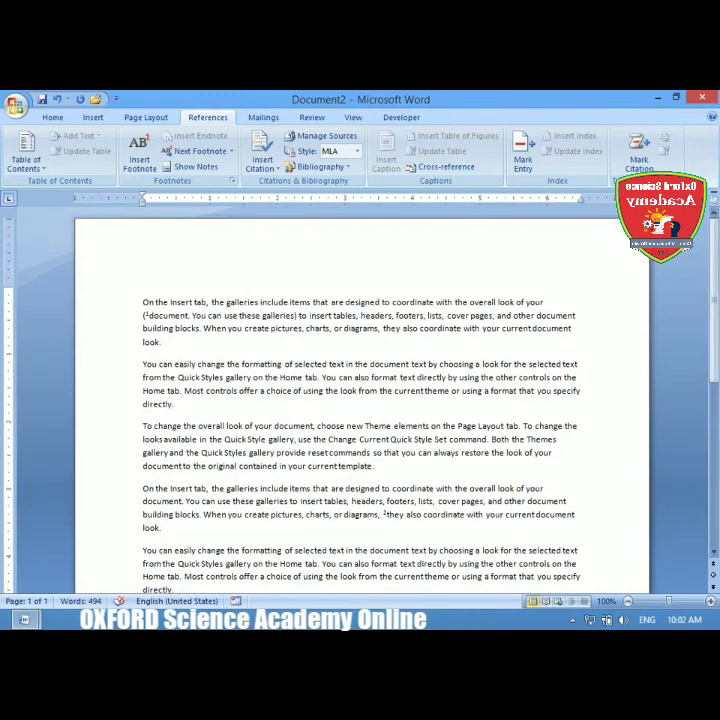
left_click(521, 426)
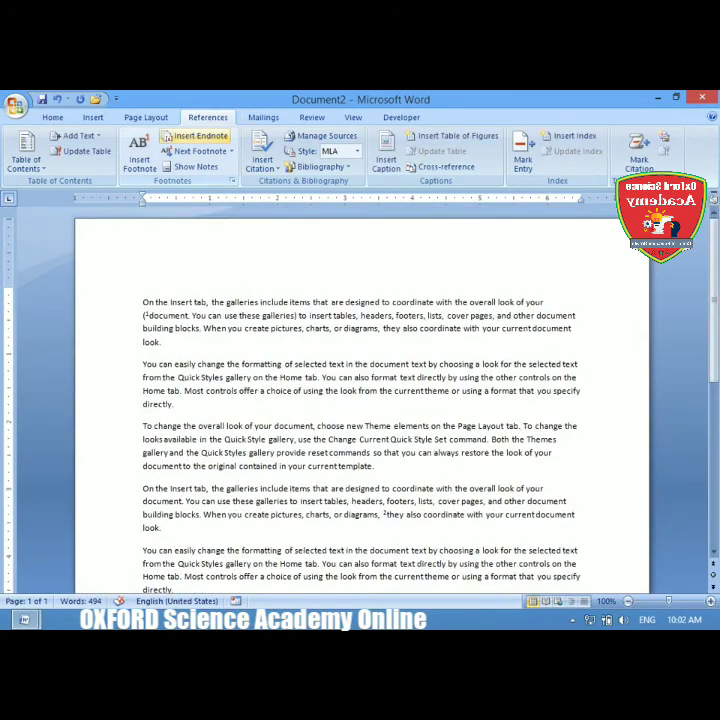
left_click(200, 136)
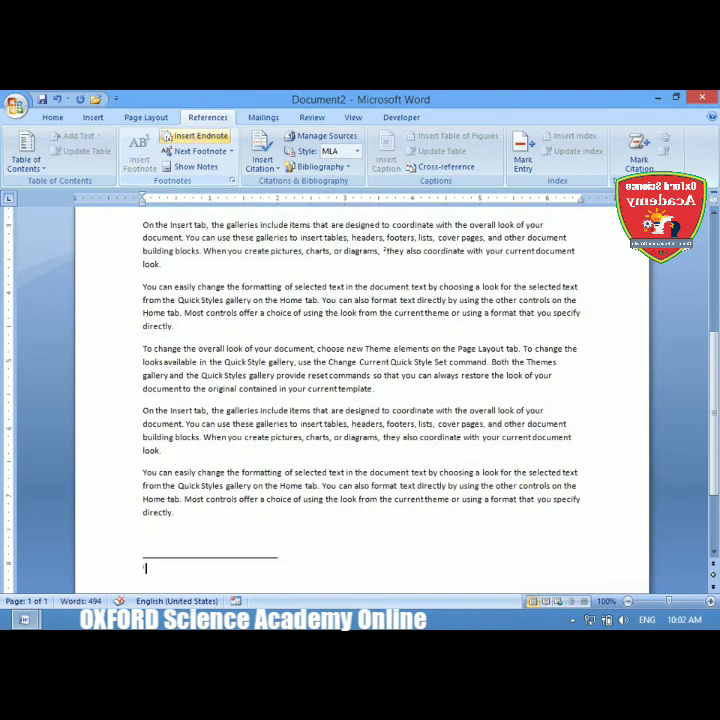
left_click_drag(714, 415, 714, 461)
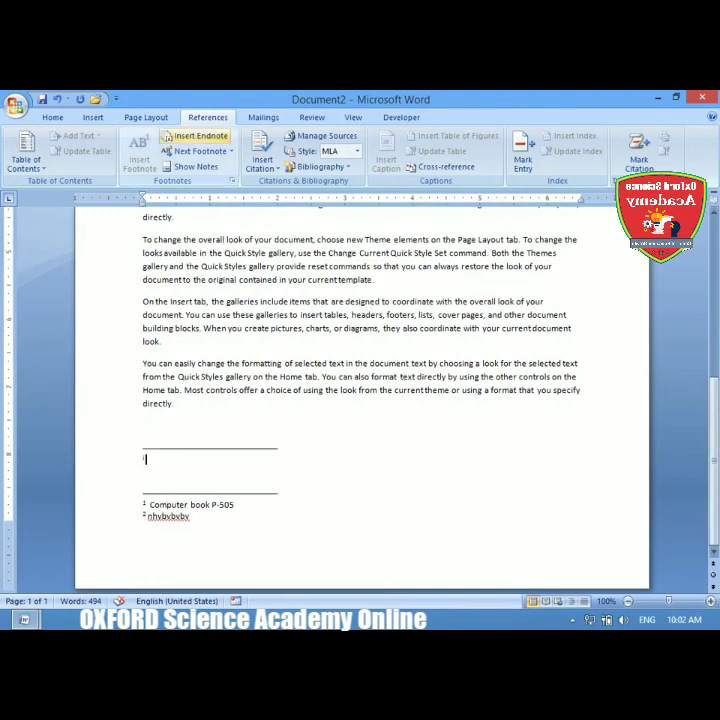
Navigate to the next footnote mark in the body text, then try moving to the next endnote
left_click(167, 151)
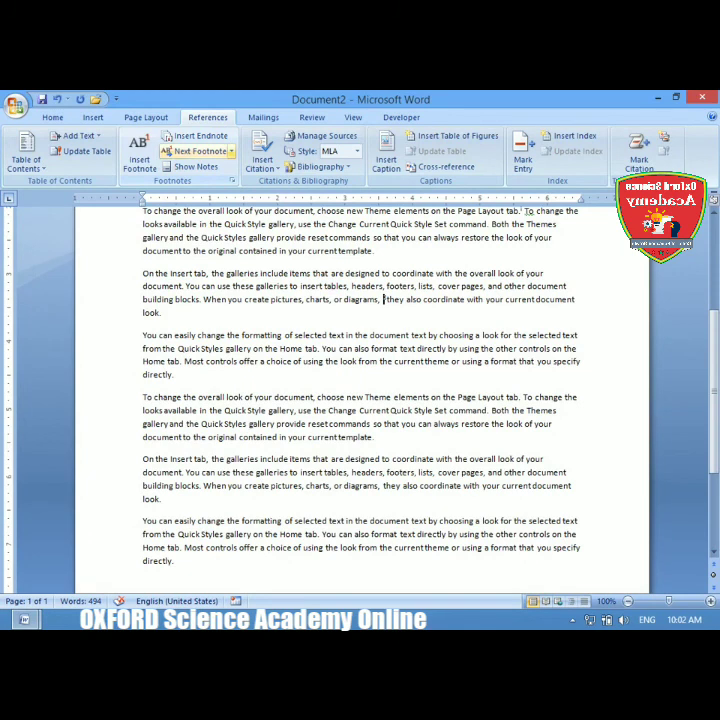
left_click(231, 151)
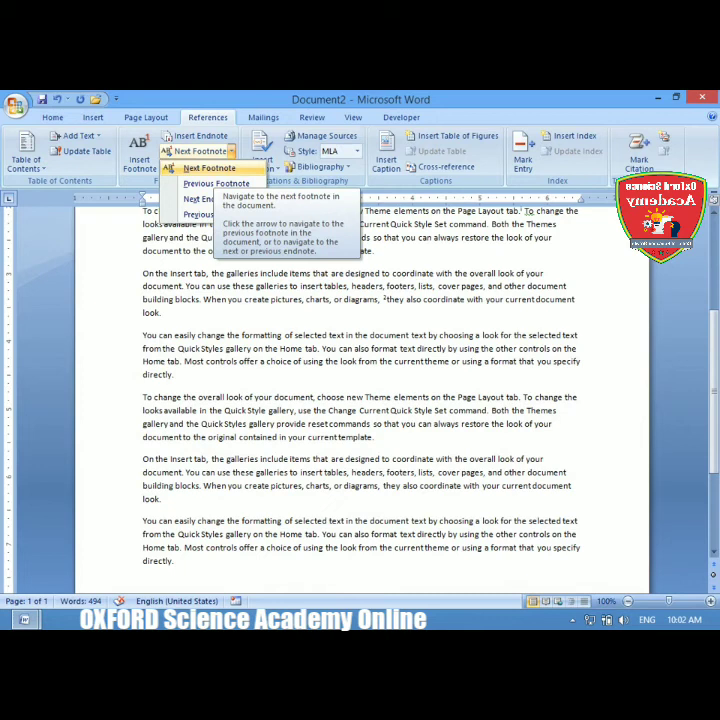
left_click(205, 168)
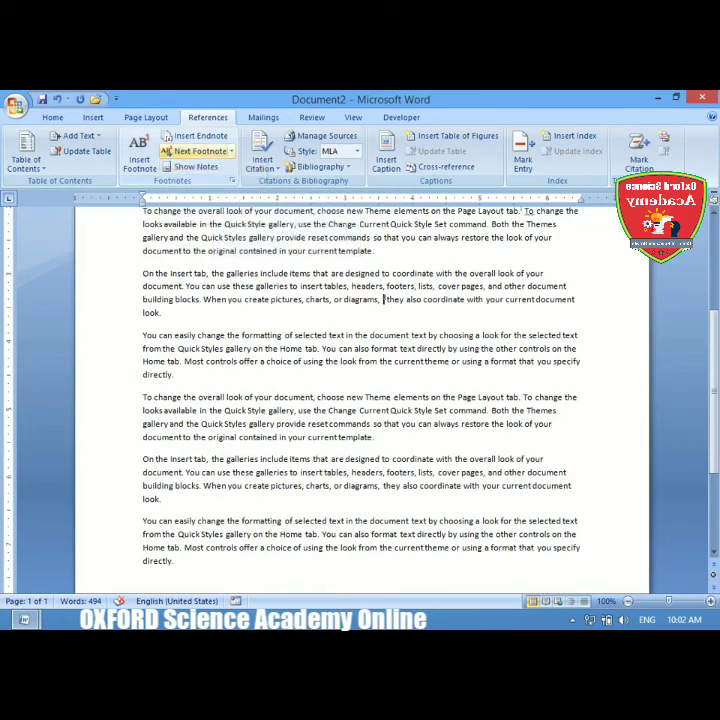
left_click(231, 151)
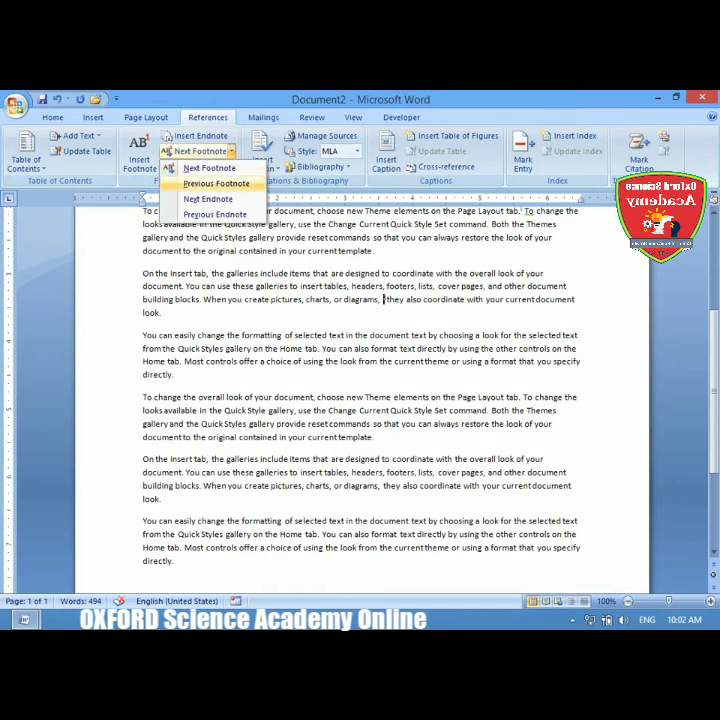
left_click(208, 199)
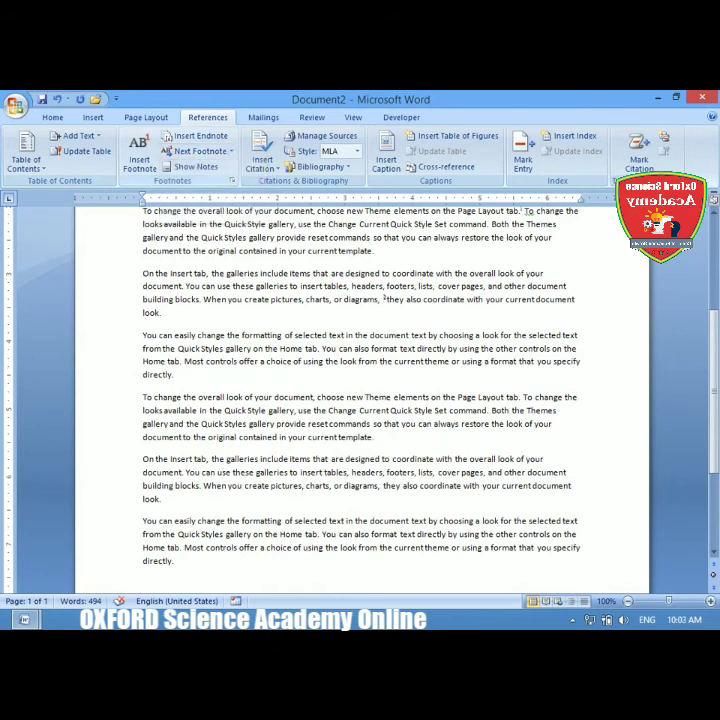
left_click(231, 151)
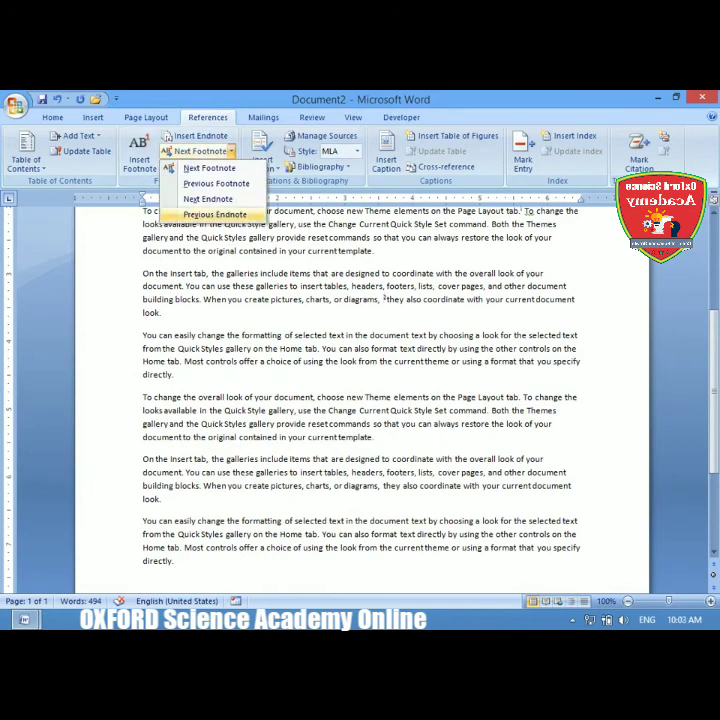
left_click(208, 199)
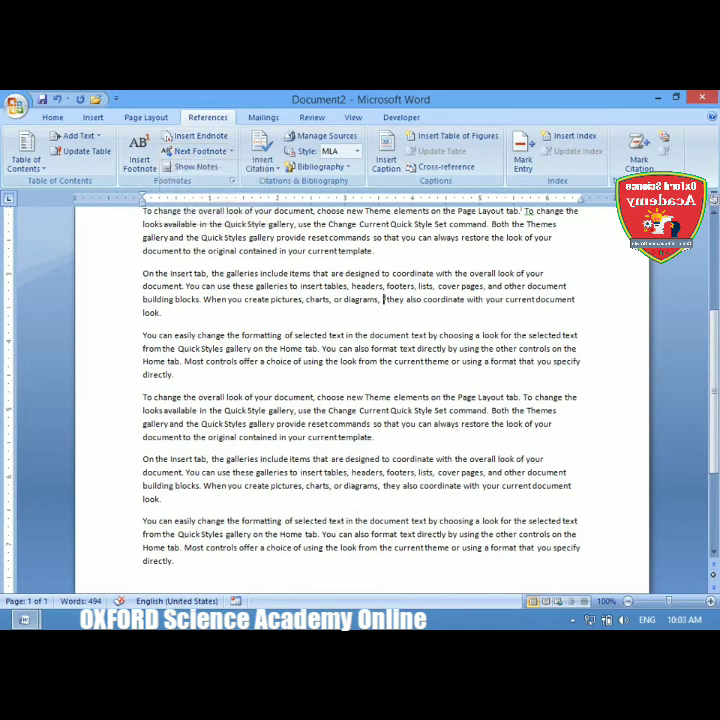
Use Show Notes to view the note areas, choosing the endnote area, and return to the body text
left_click(216, 168)
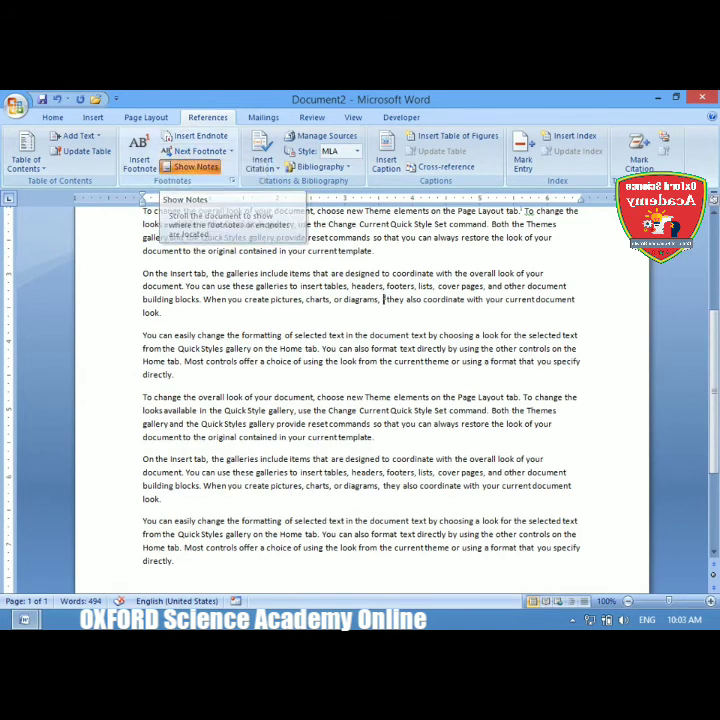
key("Return")
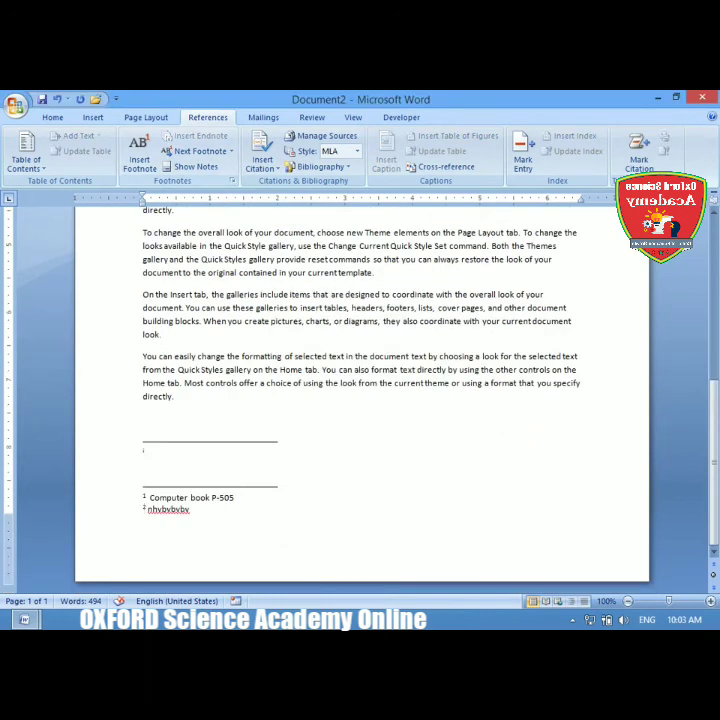
left_click(196, 167)
left_click(196, 167)
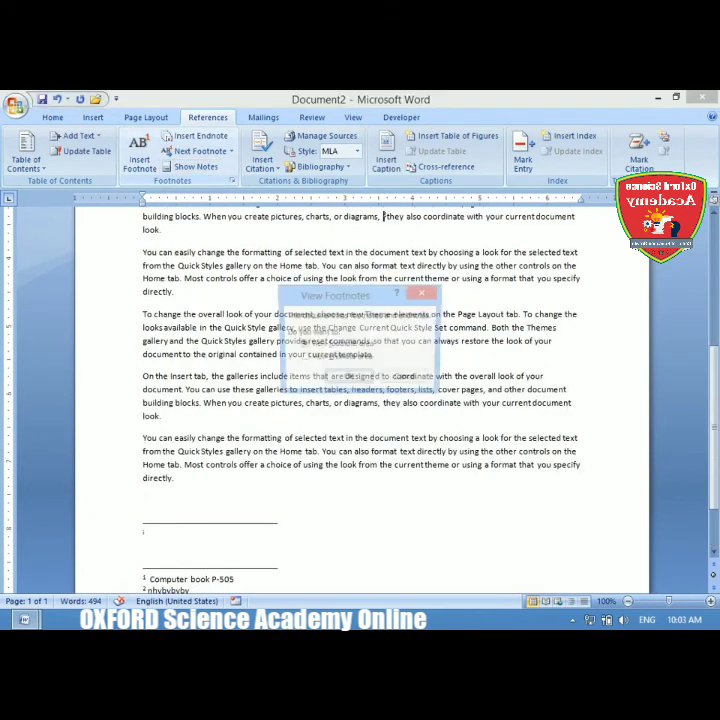
key("Down")
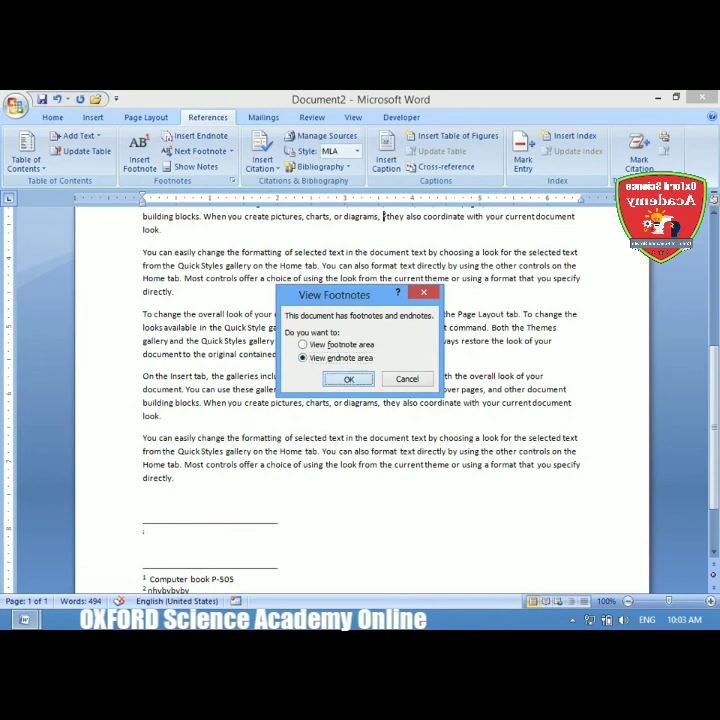
key("Return")
left_click(321, 327)
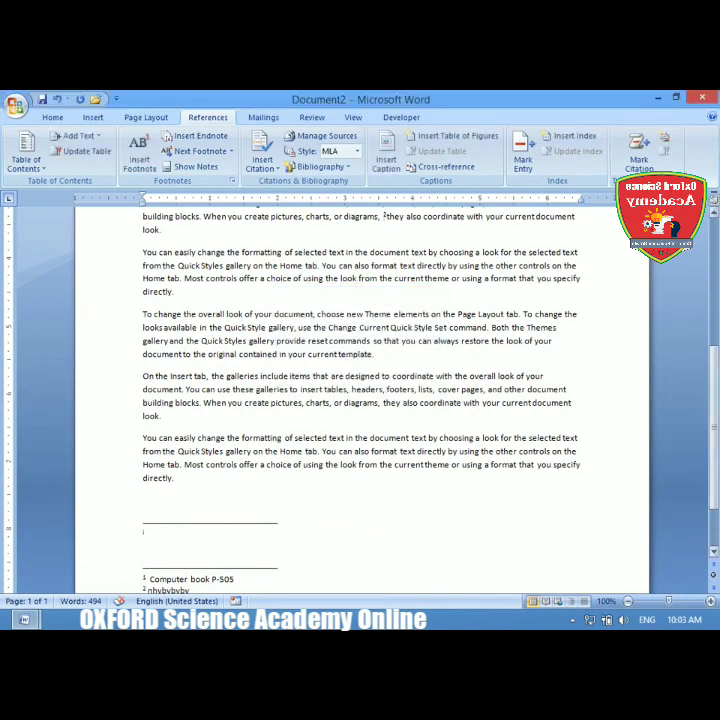
Navigate from the second paragraph to the next footnote mark and try the Next Endnote command
scroll(321, 327, "up", 7)
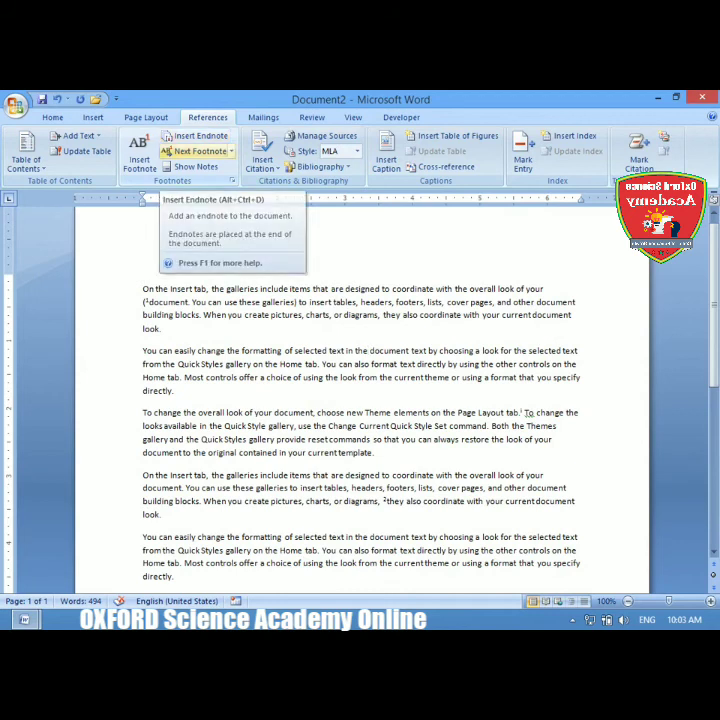
left_click(231, 151)
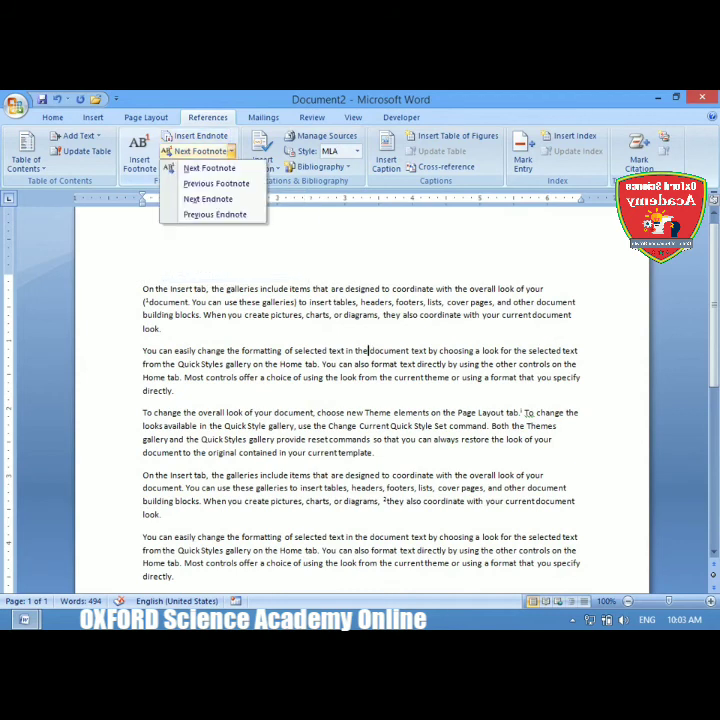
key("Escape")
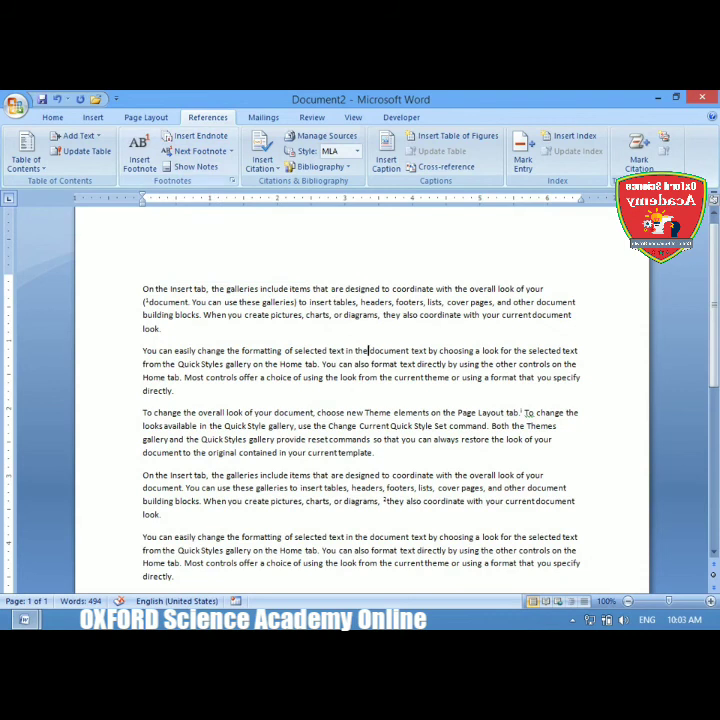
left_click(196, 151)
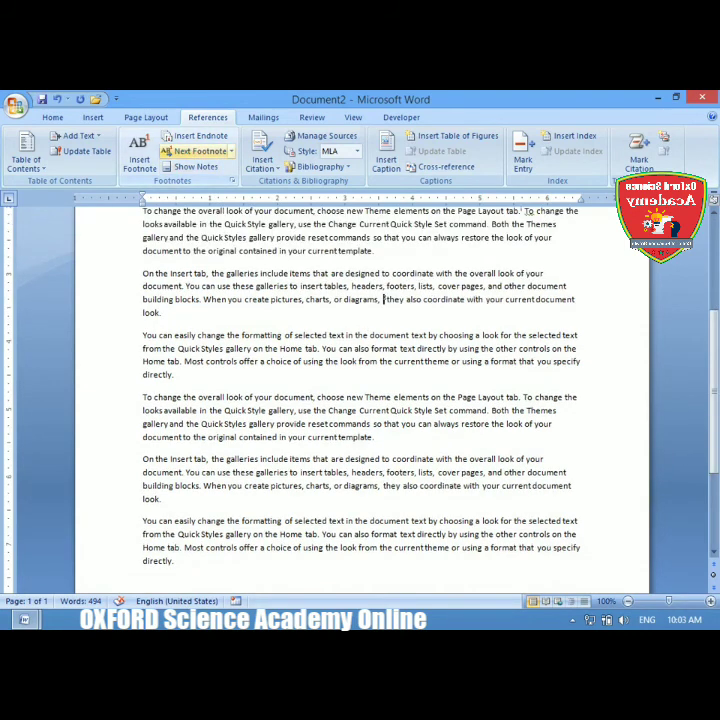
left_click(231, 151)
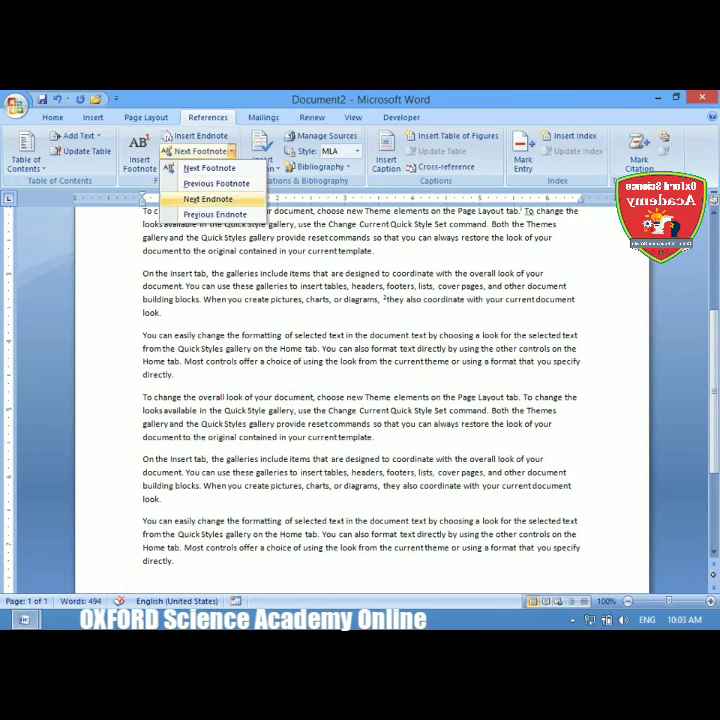
left_click(208, 199)
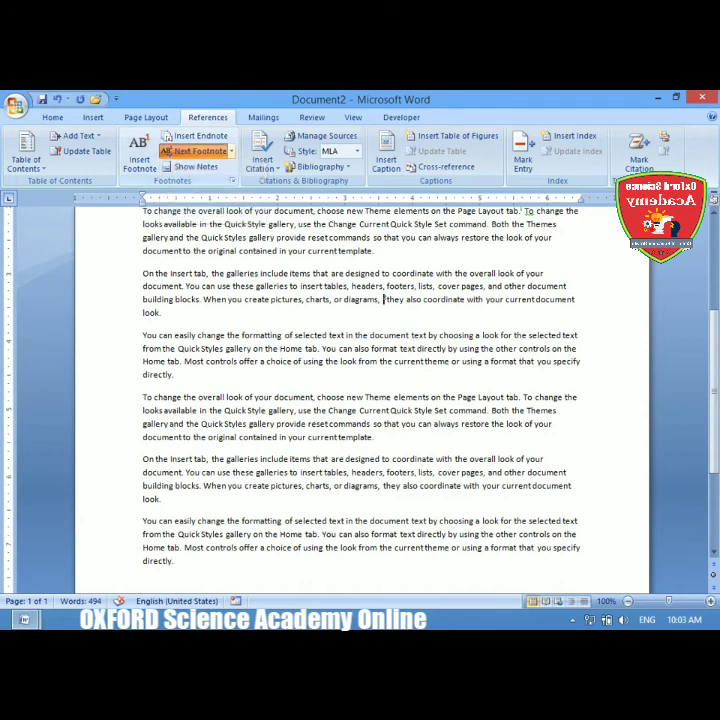
left_click(231, 151)
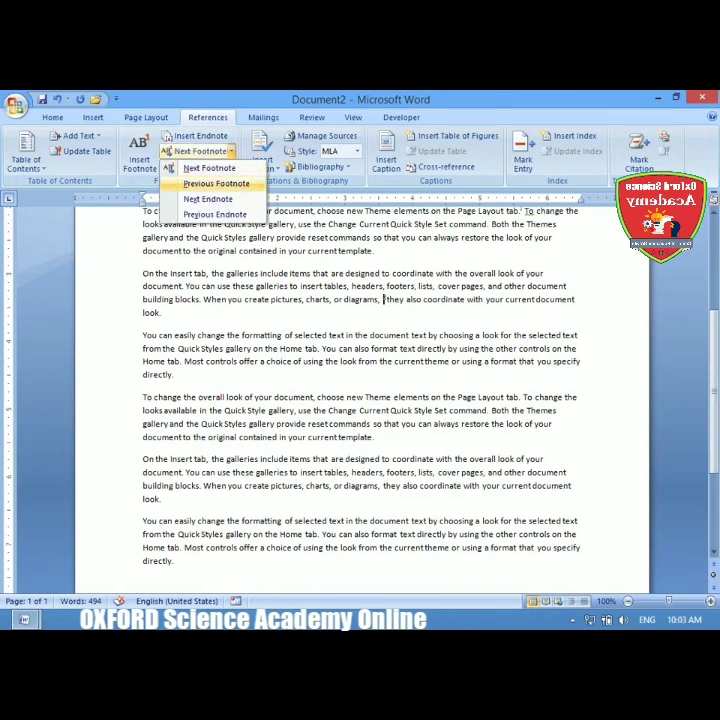
key("Escape")
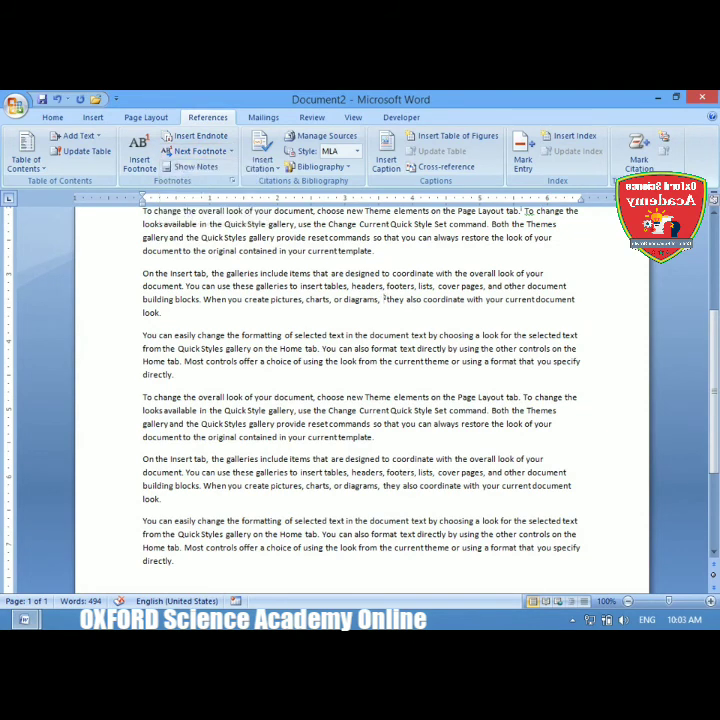
Step through both footnote marks from the start of the document, then go back to the previous footnote
left_click_drag(714, 391, 714, 339)
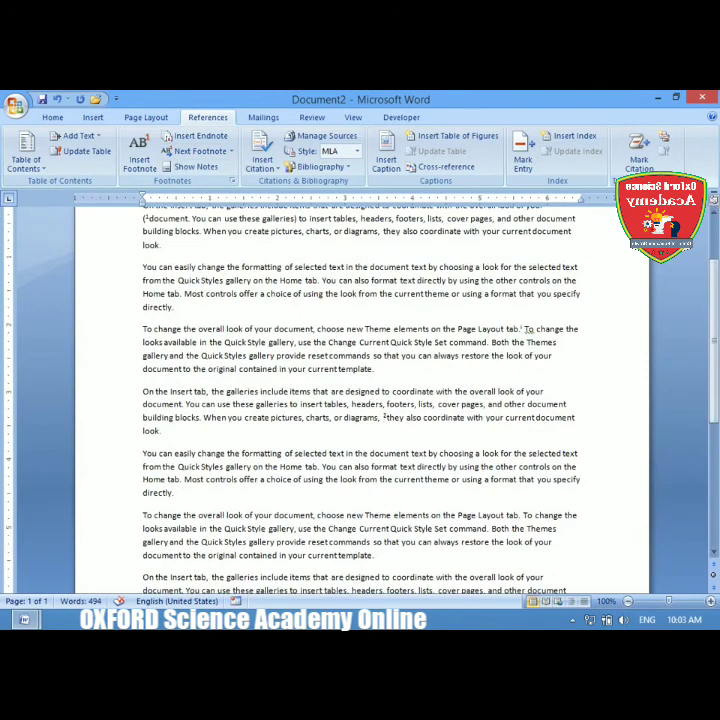
scroll(360, 400, "up", 3)
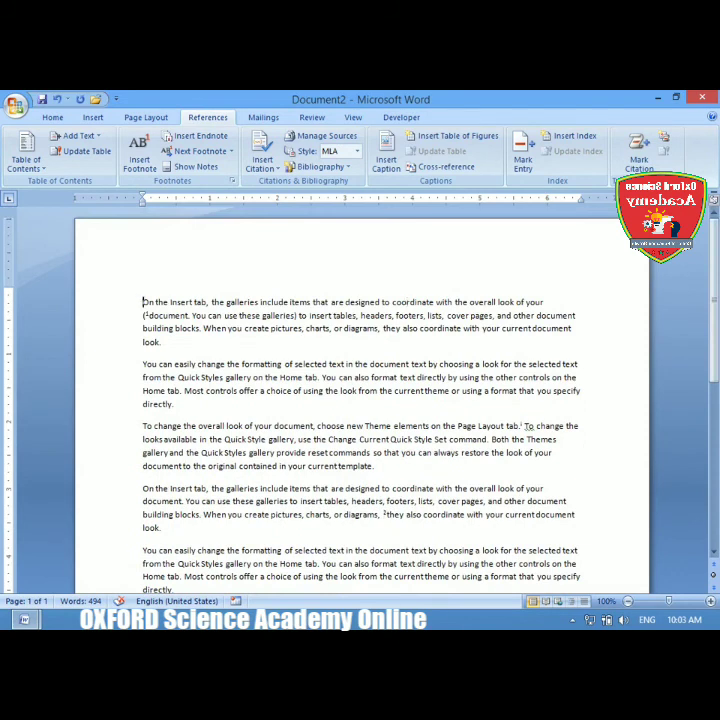
left_click(195, 151)
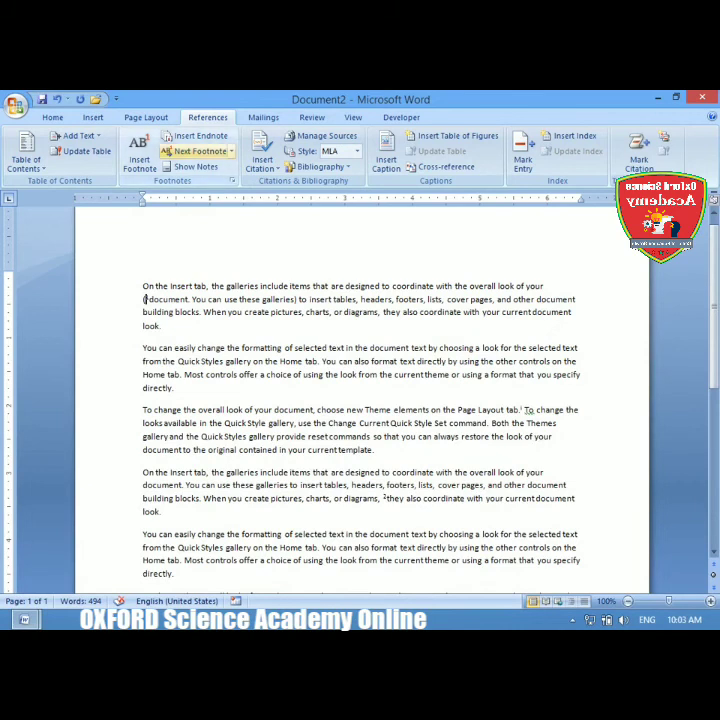
left_click(196, 151)
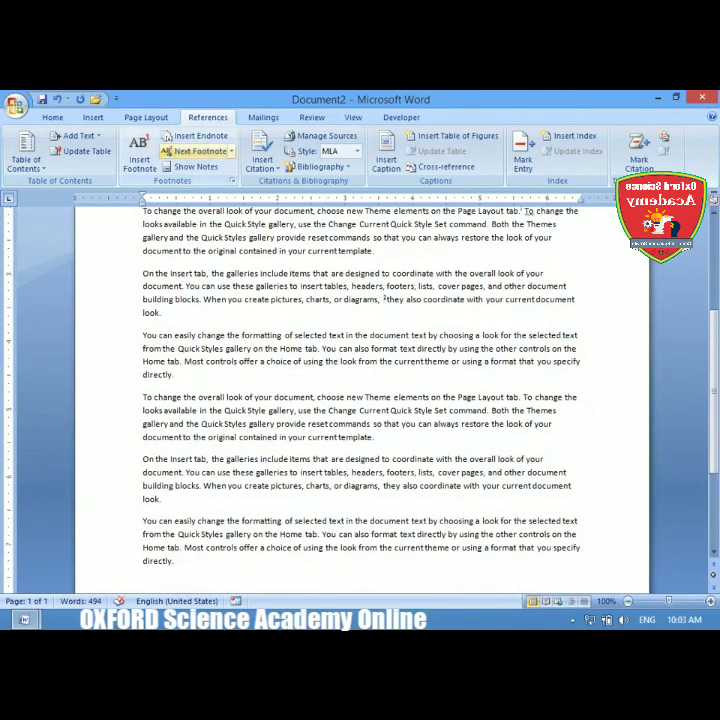
left_click(231, 151)
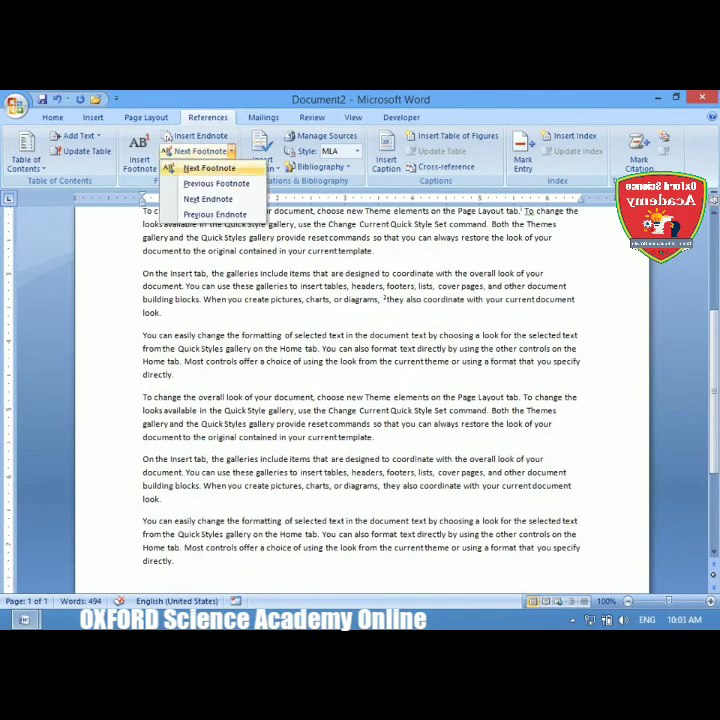
left_click(170, 183)
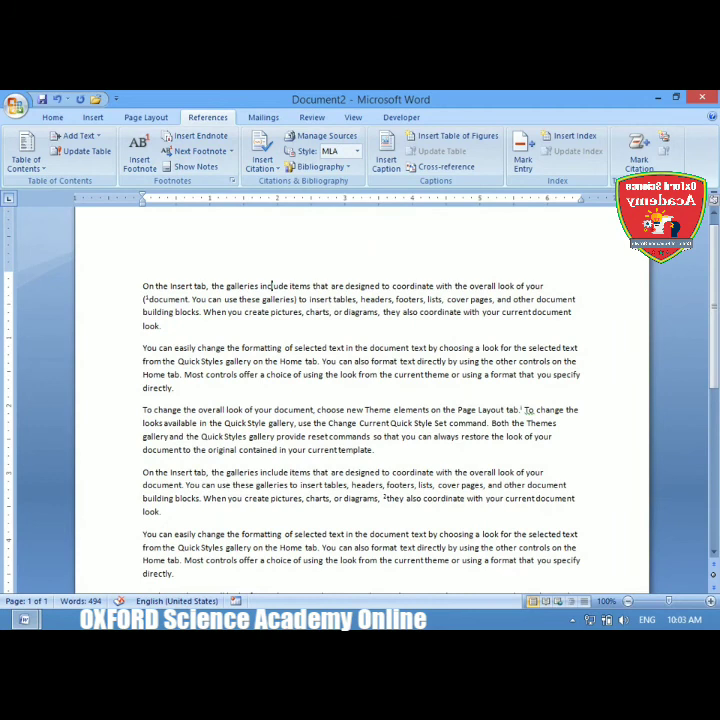
Create a new blank document and bring up its reference tools
key("ctrl+n")
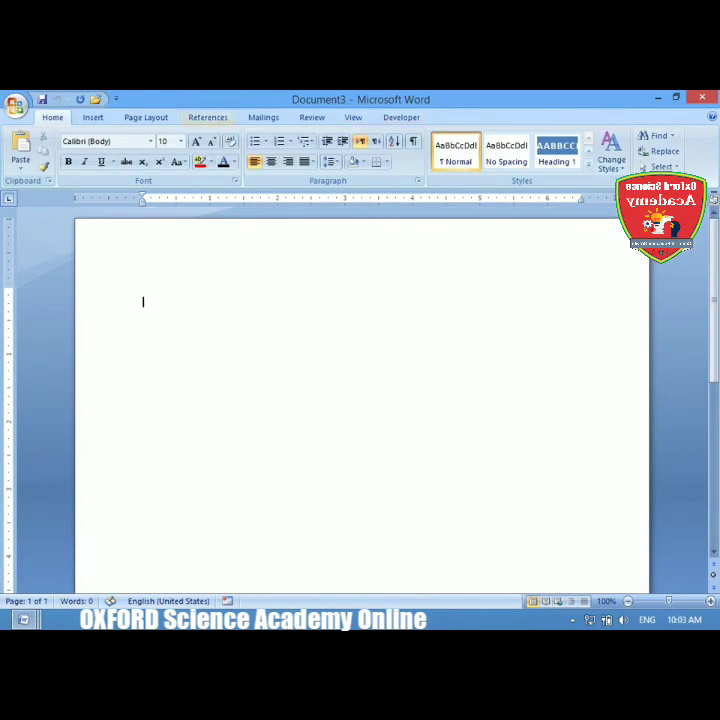
key("alt+s")
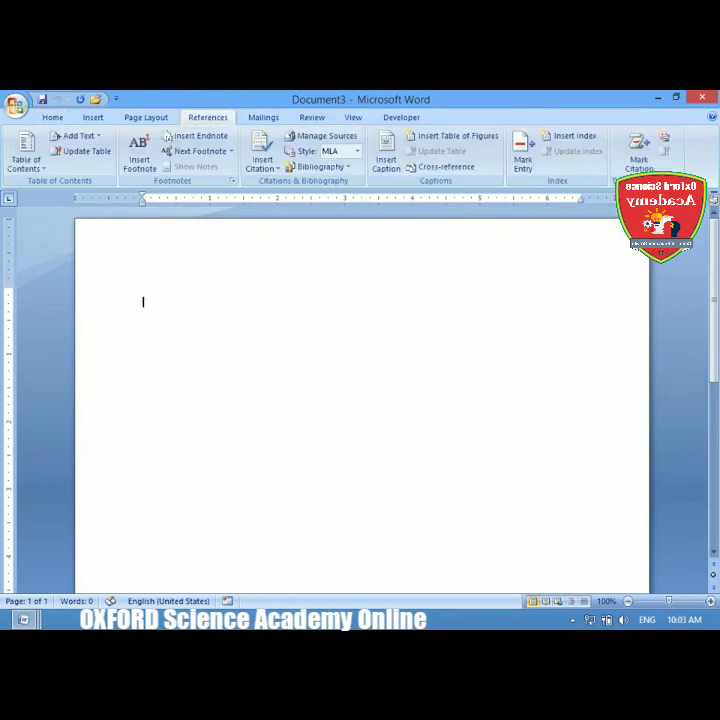
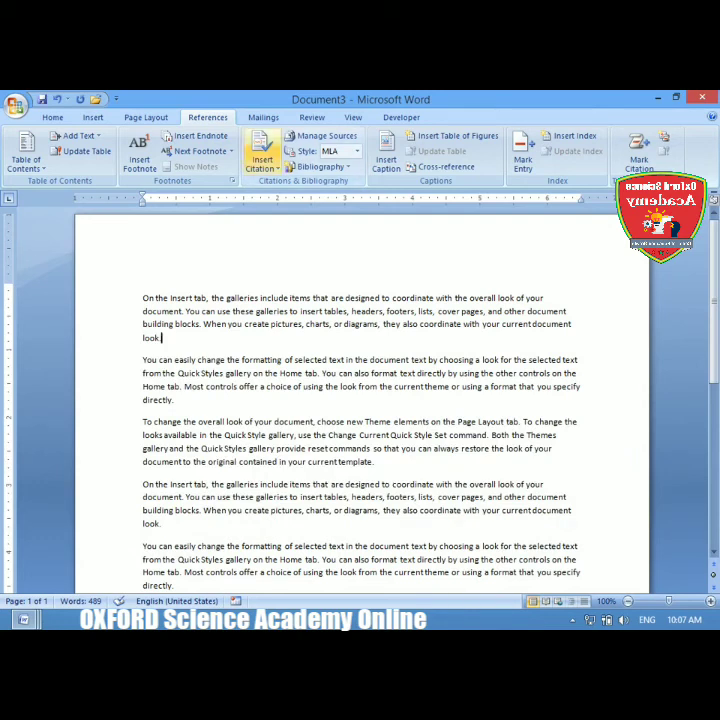
Start a new citation source at the end of the first paragraph and set its type to Web site
left_click(262, 162)
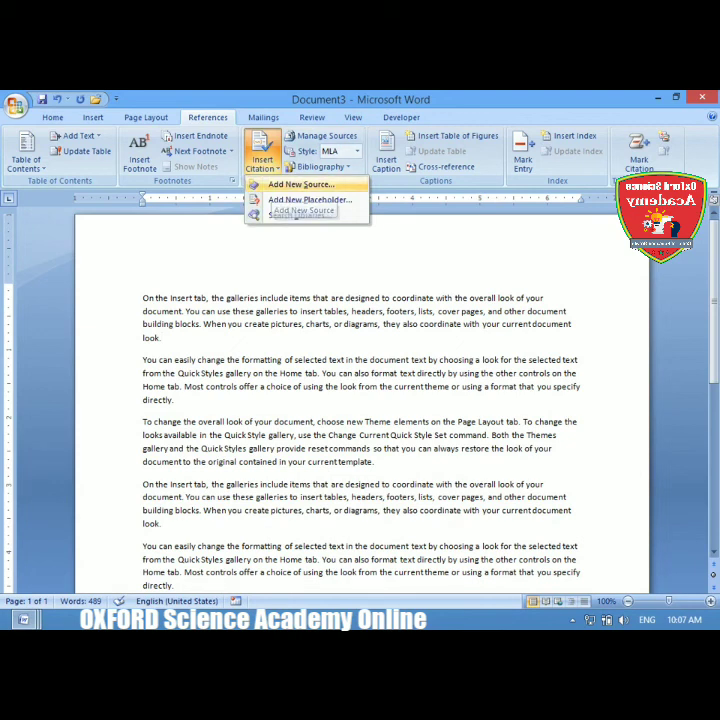
left_click(298, 185)
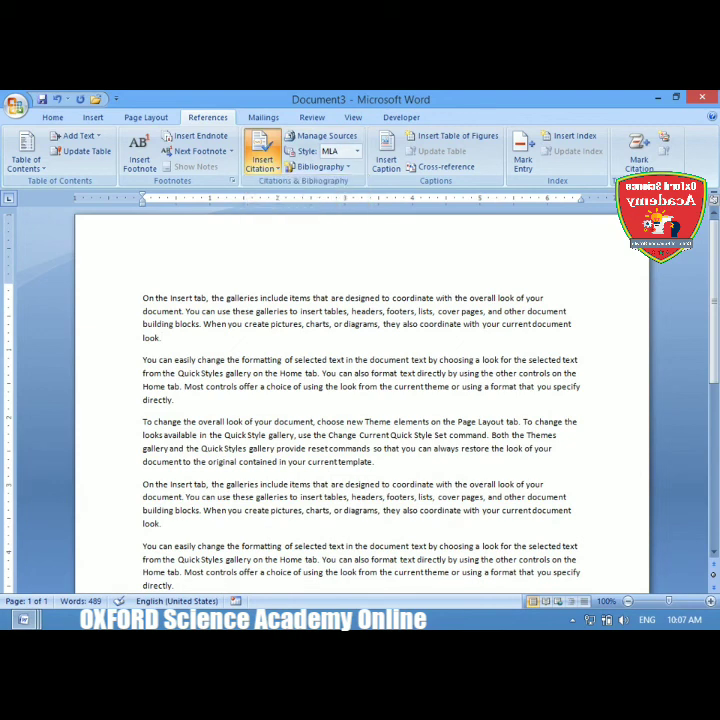
left_click_drag(414, 206, 292, 369)
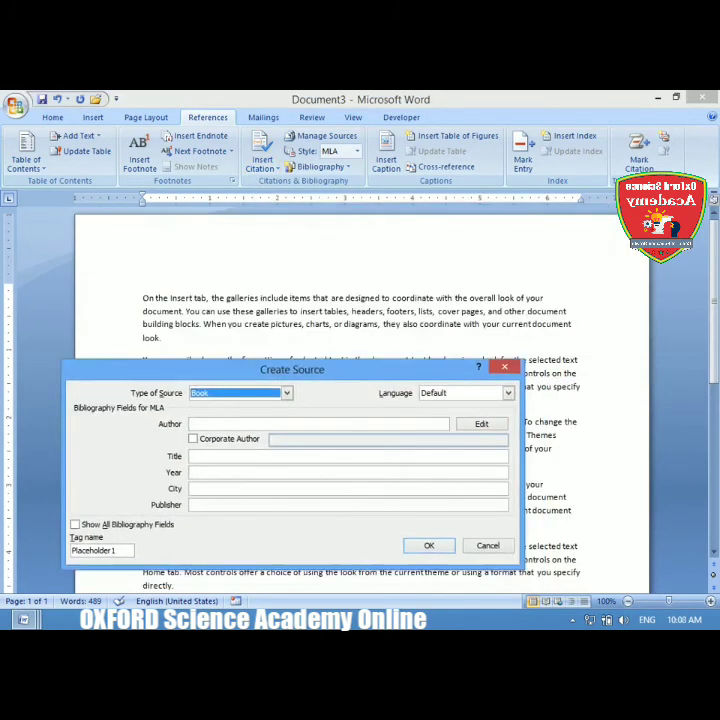
left_click(287, 393)
left_click(287, 393)
left_click(287, 393)
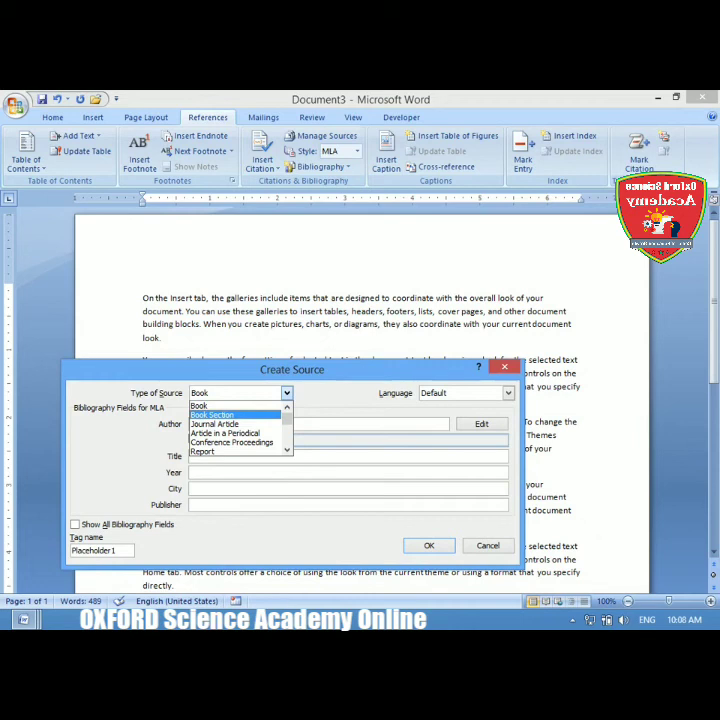
scroll(238, 428, "down", 3)
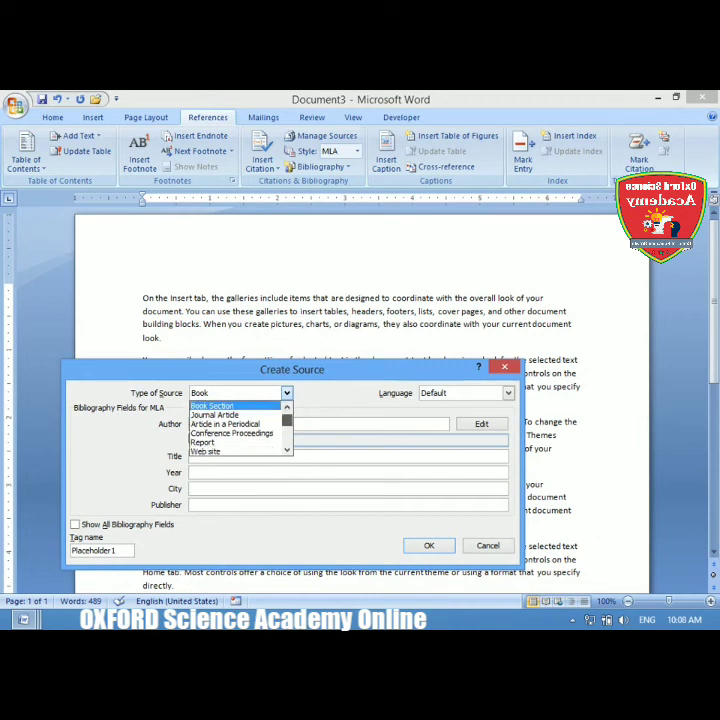
scroll(238, 428, "up", 1)
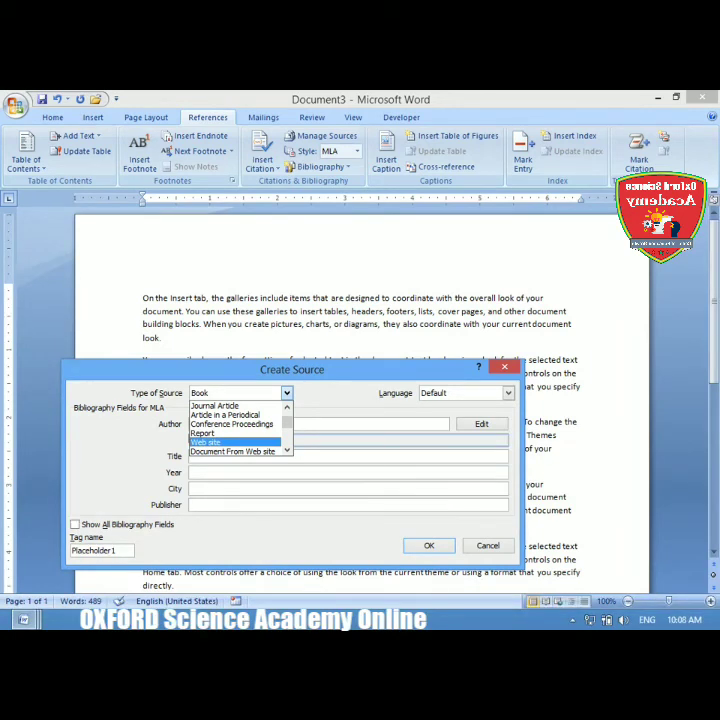
key("Return")
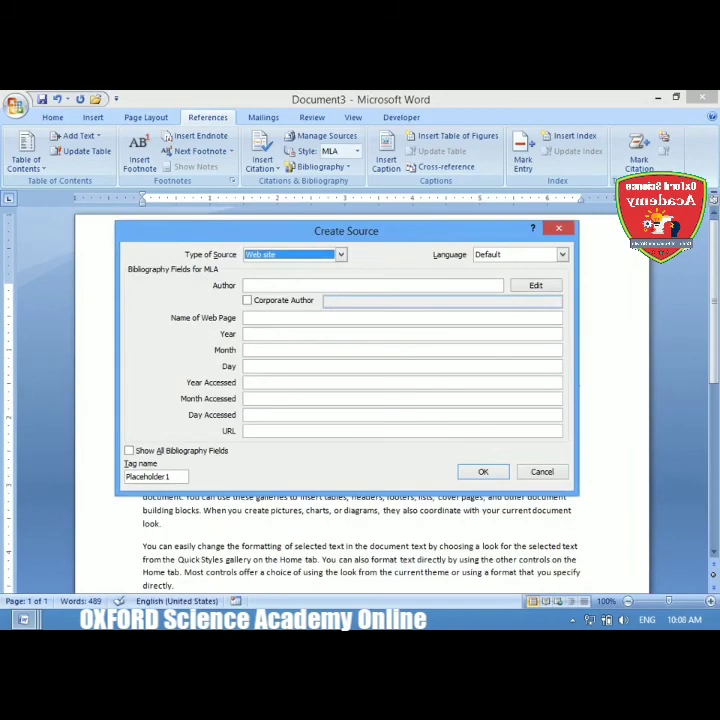
Enter the author's name for the source and try the Corporate Author option on and off
left_click(300, 286)
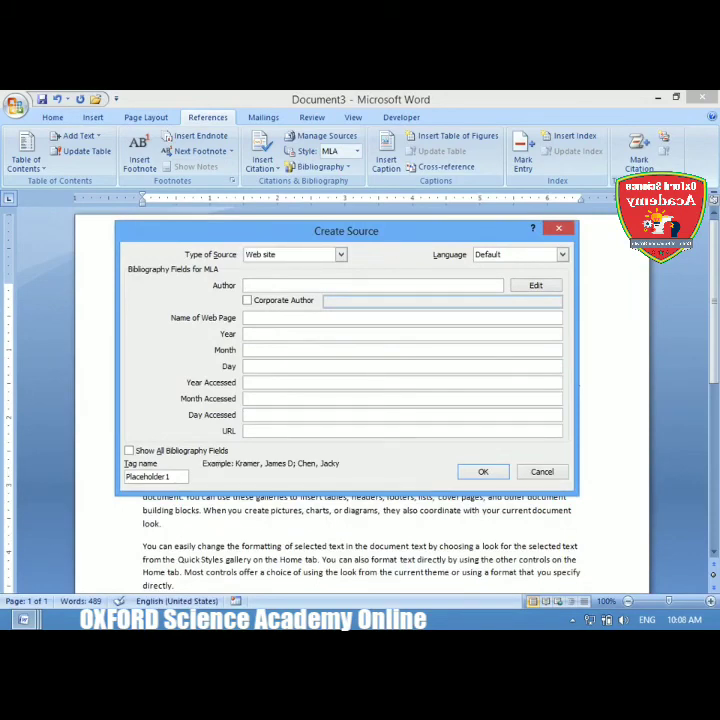
type("Sir rabbani")
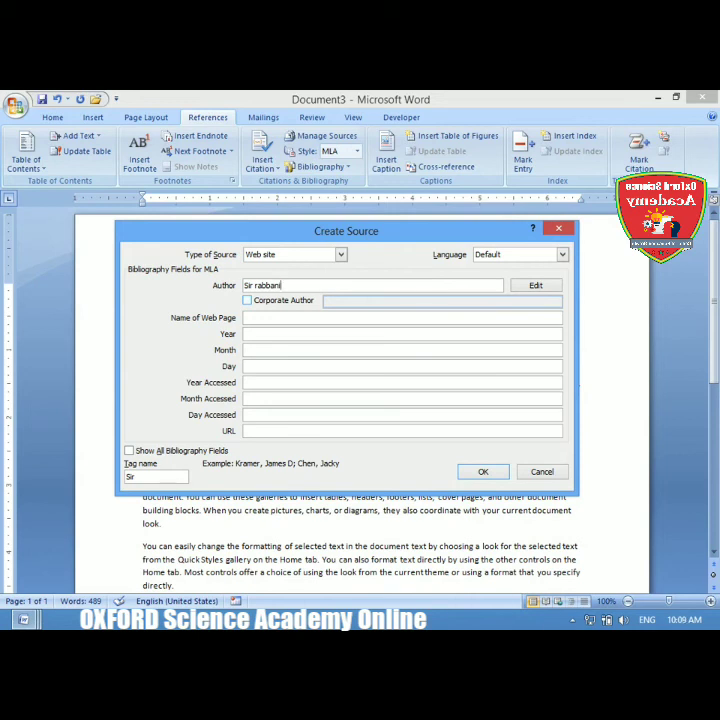
left_click(248, 300)
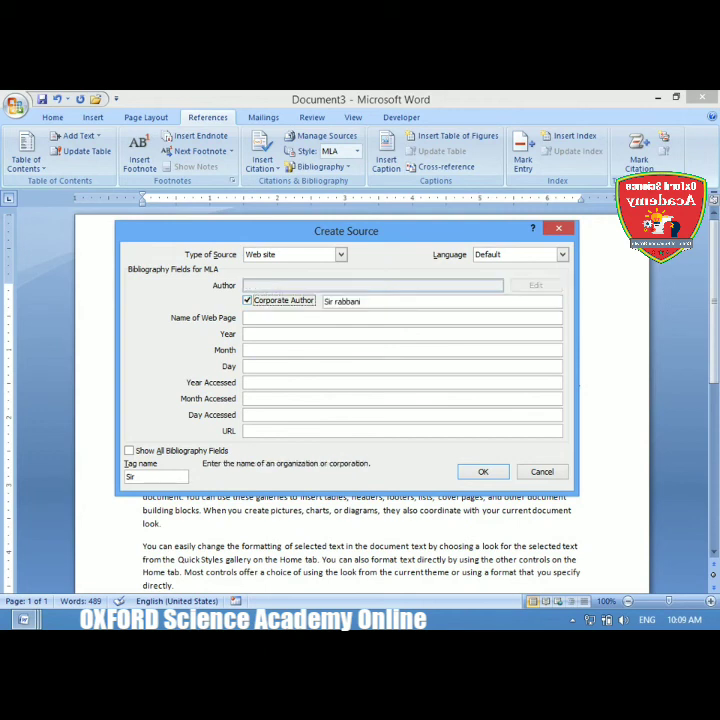
left_click(248, 300)
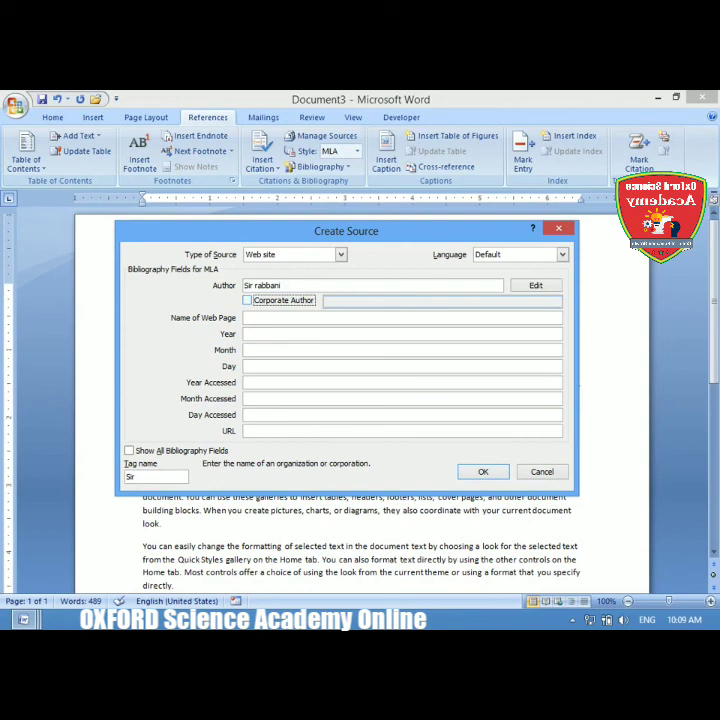
Correct the author entry with an underscore and a capitalised surname, and check it in the Edit Name dialog
left_click(255, 285)
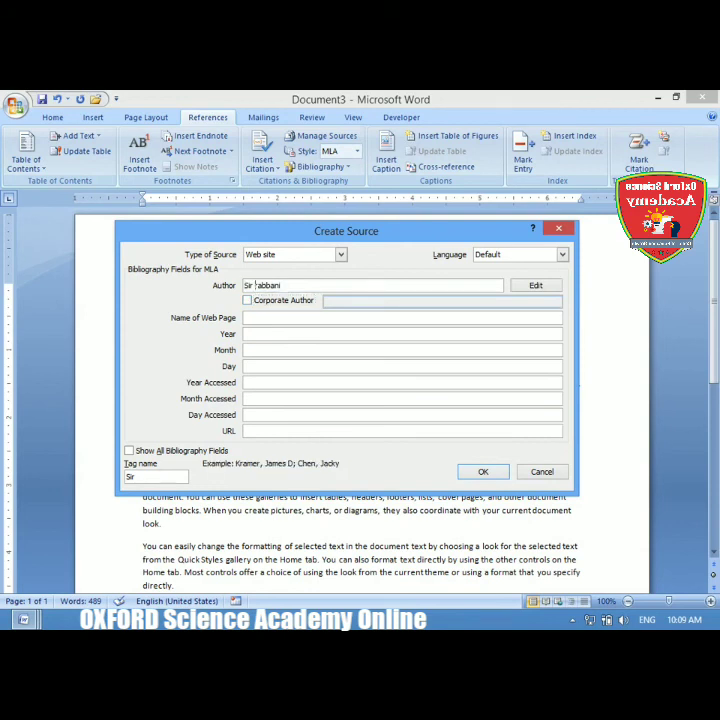
key("BackSpace")
type("R")
key("End")
left_click(536, 286)
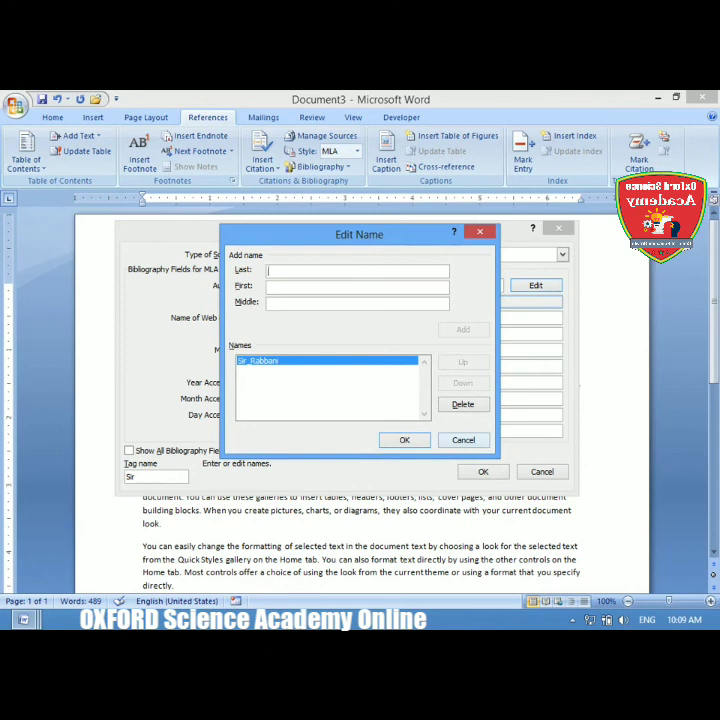
key("Return")
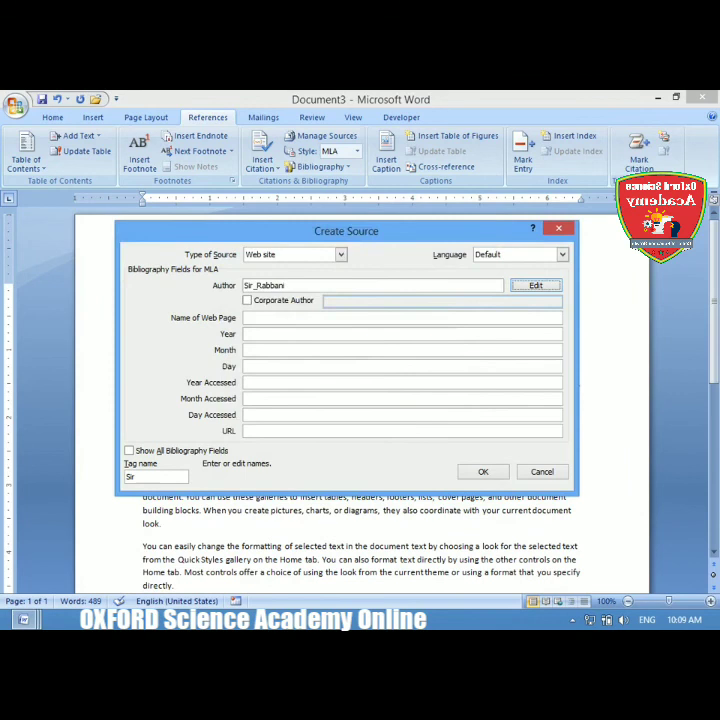
Enter ALRAHEEMTRUST as the web page name, with year 2012, month 05 and day 22
left_click(260, 318)
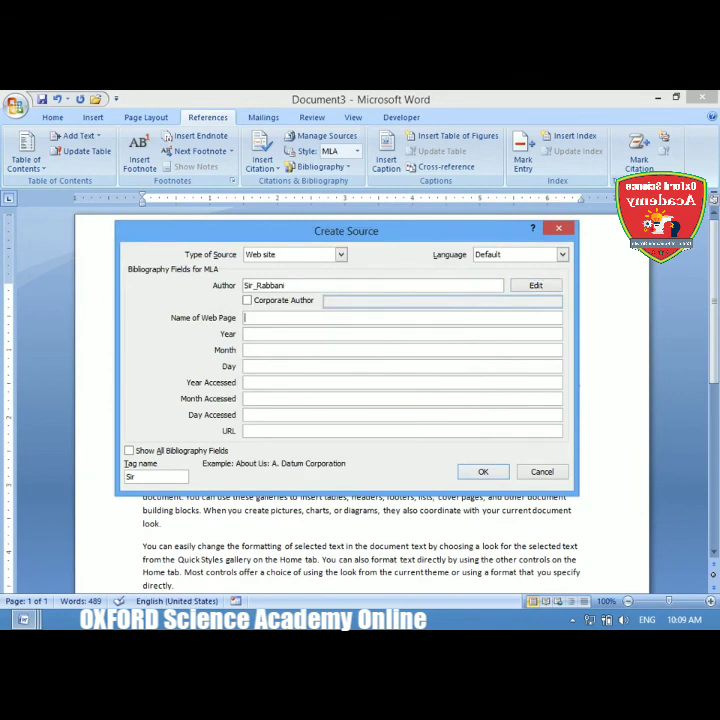
type("ALRAHEEMTRUST")
left_click(246, 334)
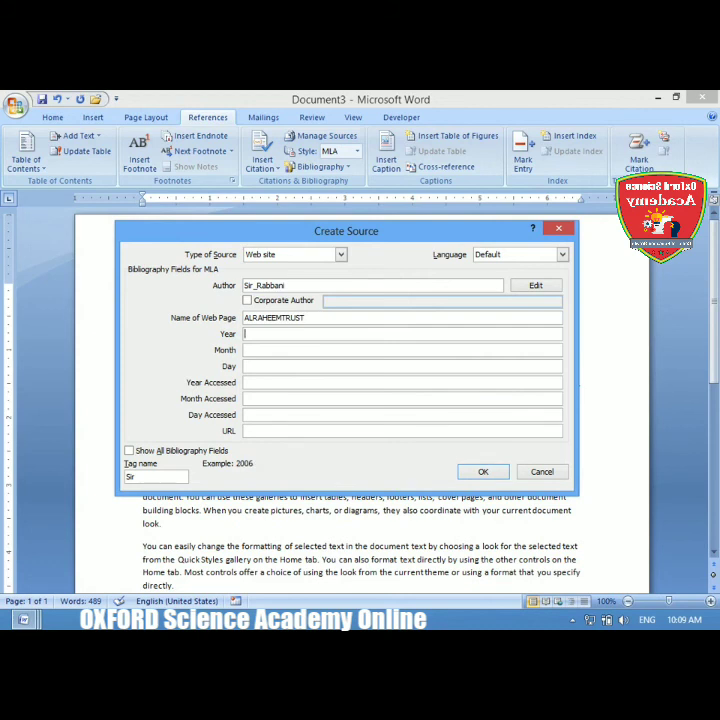
type("2012")
left_click(246, 350)
type("05")
key("Tab")
type("22")
key("Tab")
left_click(255, 367)
left_click_drag(255, 367, 243, 367)
left_click(255, 367)
key("Tab")
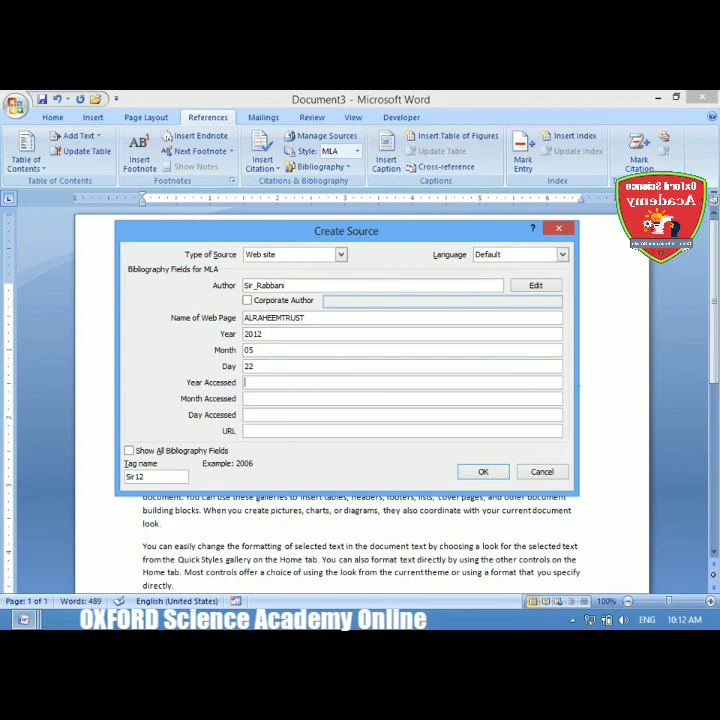
Set the source's access date to year 2013, month 09 and day 25
type("2")
key("BackSpace")
type("2013")
key("Tab")
type("0")
type("9")
type("2")
type("5")
key("Tab")
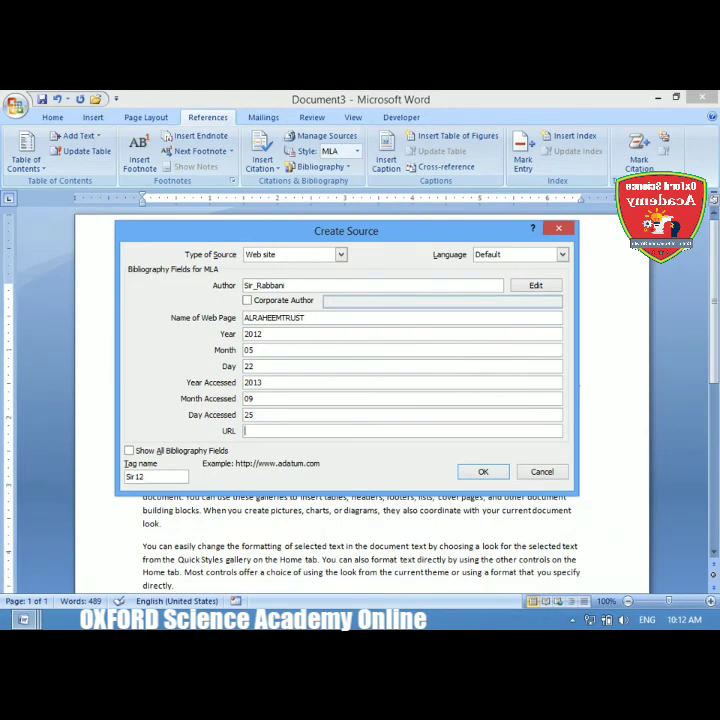
Review the source's publication and access date entries, finishing in the URL field
left_click(254, 415)
left_click(254, 399)
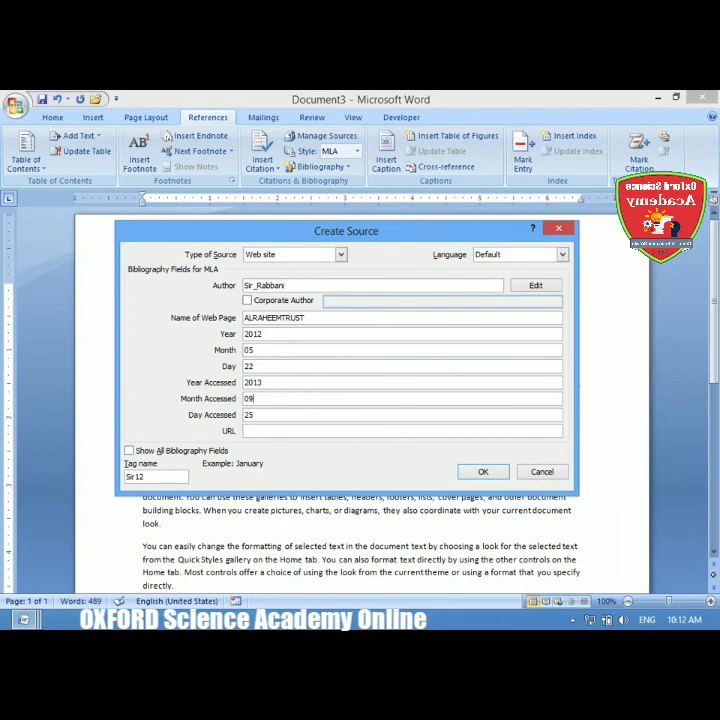
key("shift+Home")
key("End")
left_click(255, 415)
left_click(255, 366)
left_click(255, 350)
left_click(262, 334)
left_click(256, 415)
left_click(254, 431)
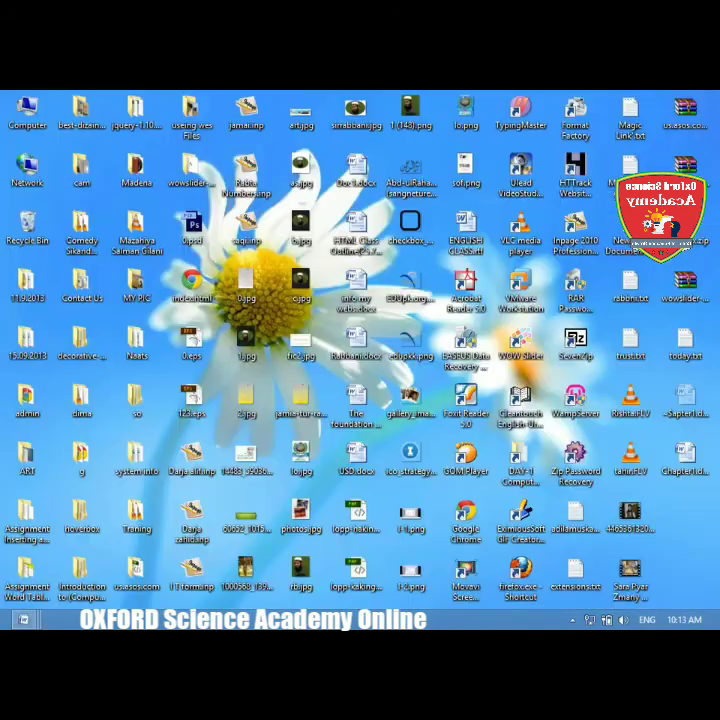
Switch to Google Chrome and open alraheemtrust.org
key("super+e")
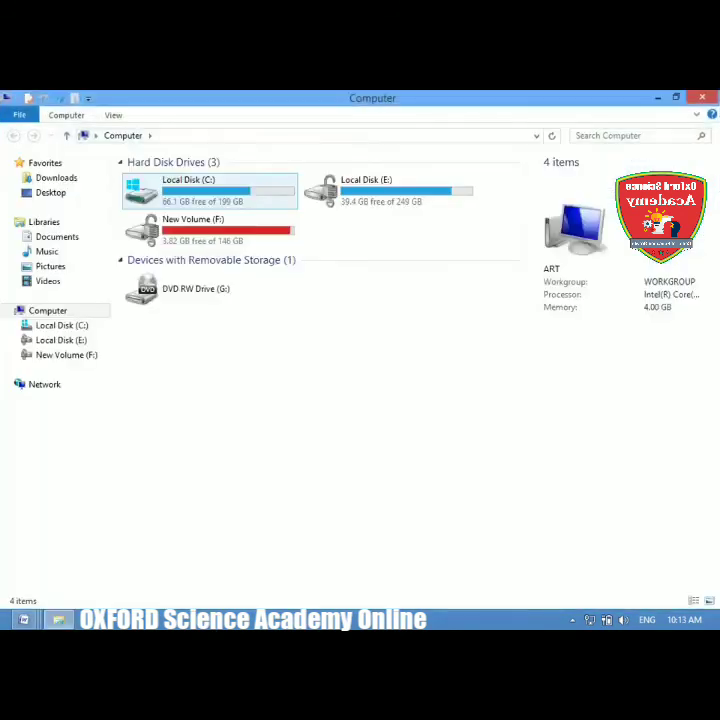
key("super+q")
type("CHR")
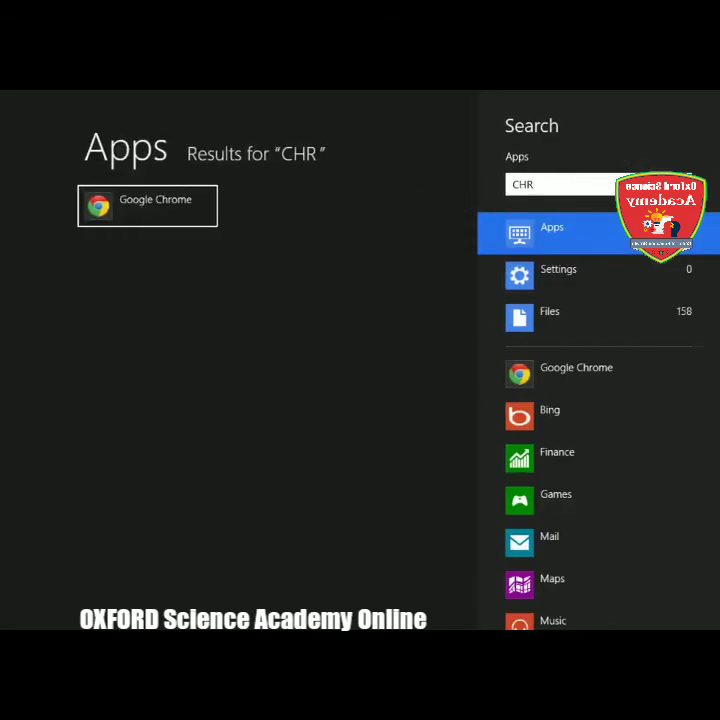
key("Return")
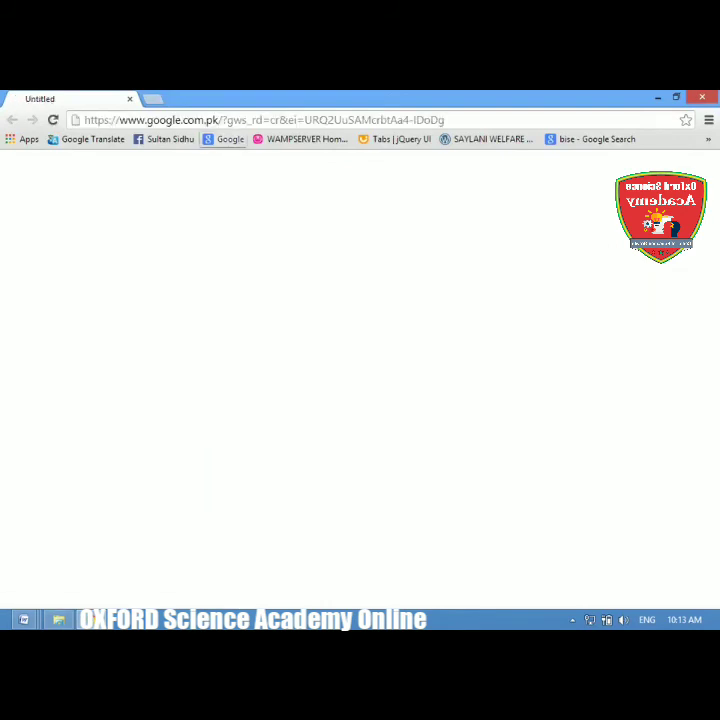
left_click(264, 120)
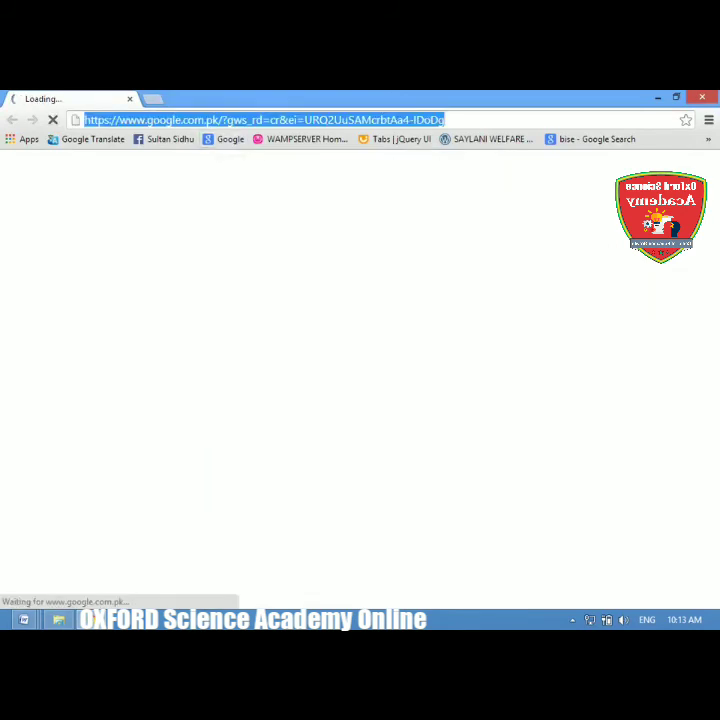
type("ALRAH")
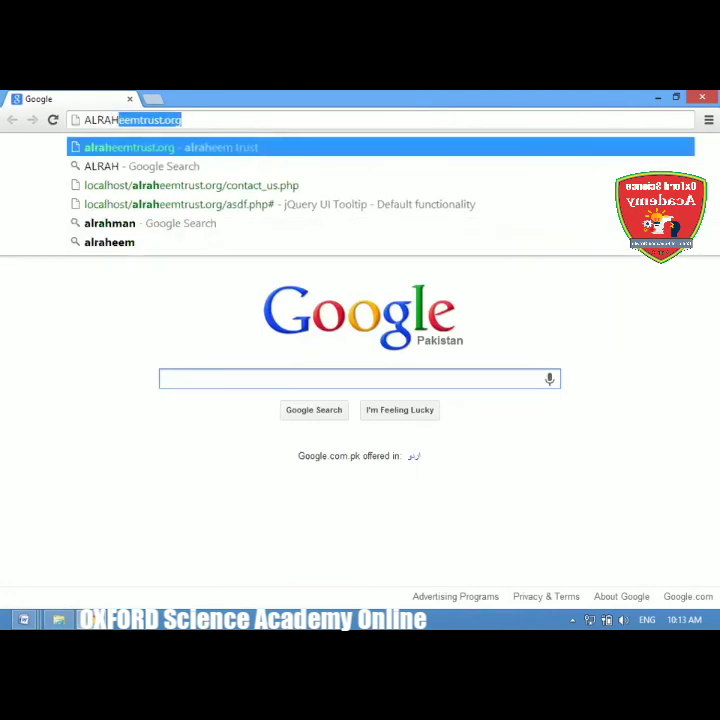
key("Return")
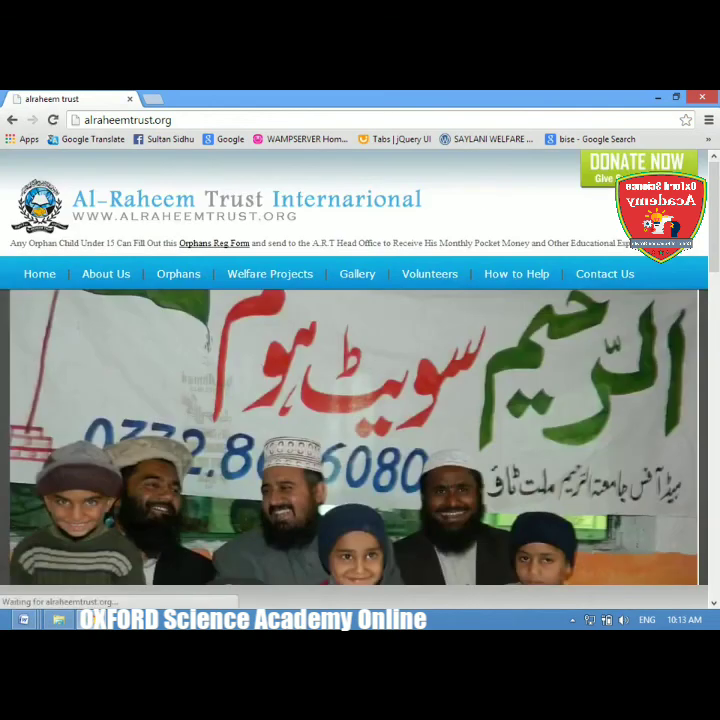
Copy the site's web address and return to the Create Source dialog in Word's Document3
left_click_drag(174, 120, 83, 120)
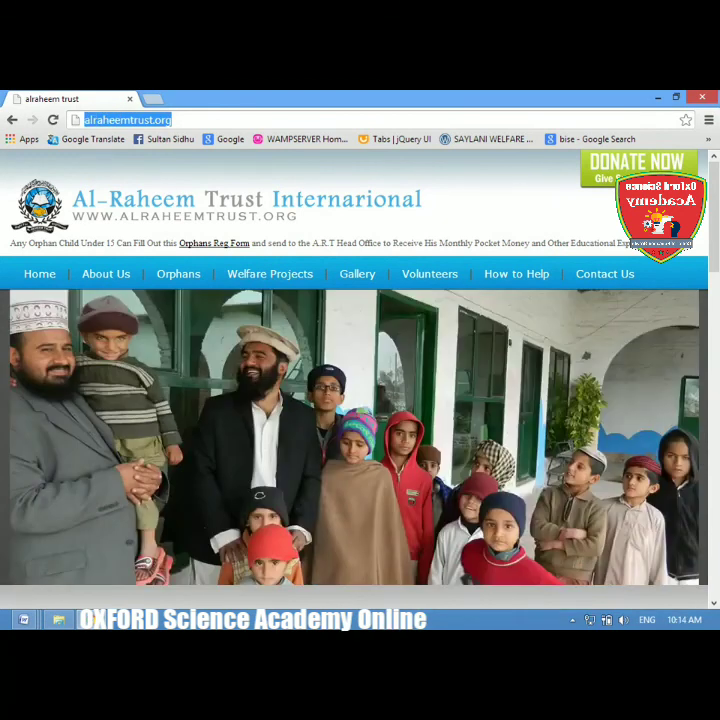
right_click(95, 119)
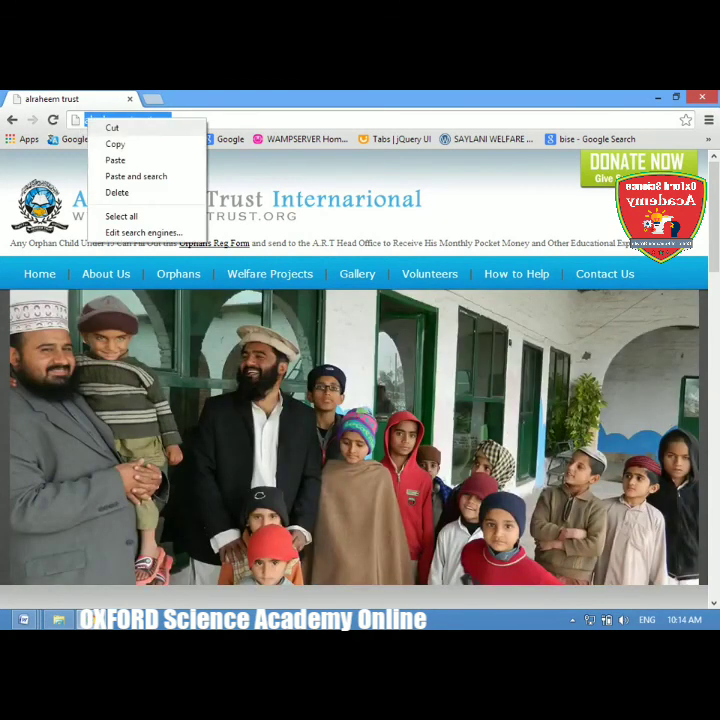
left_click(115, 143)
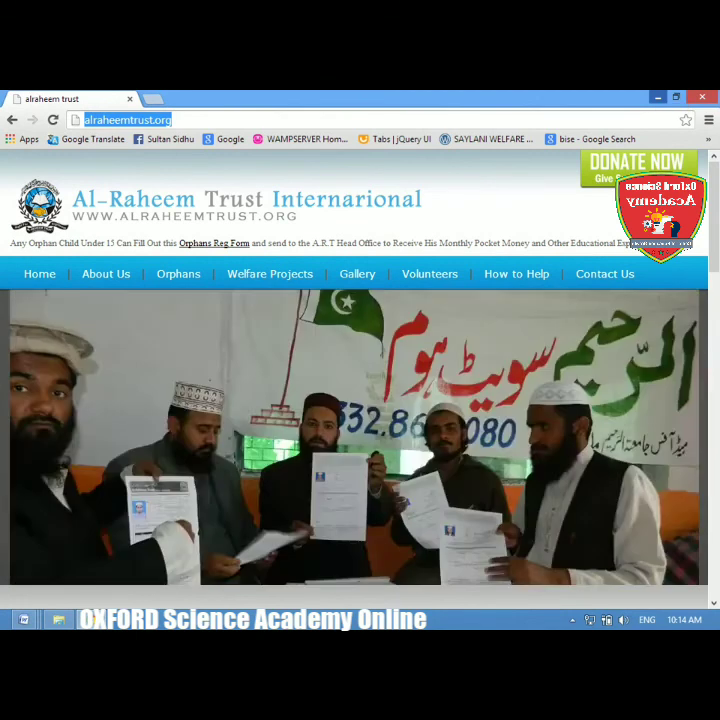
left_click(657, 97)
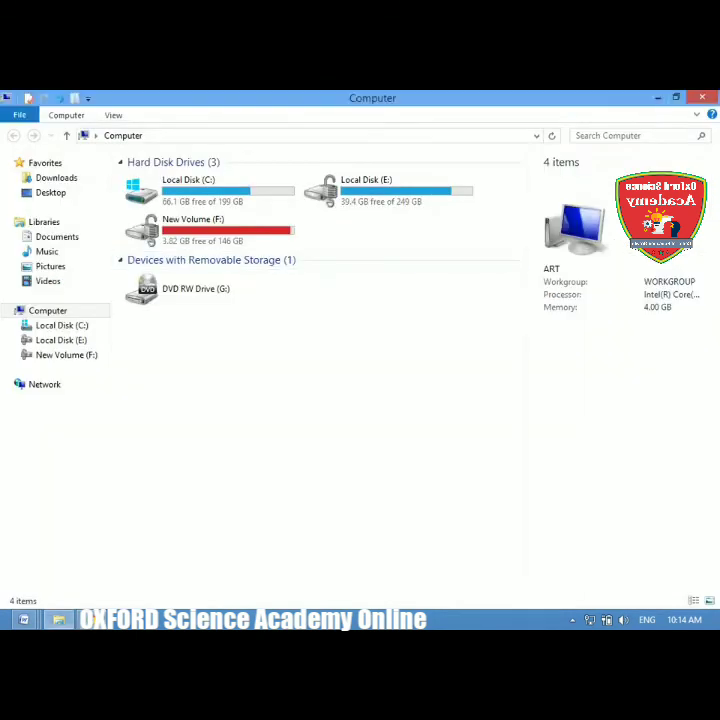
mouse_move(23, 619)
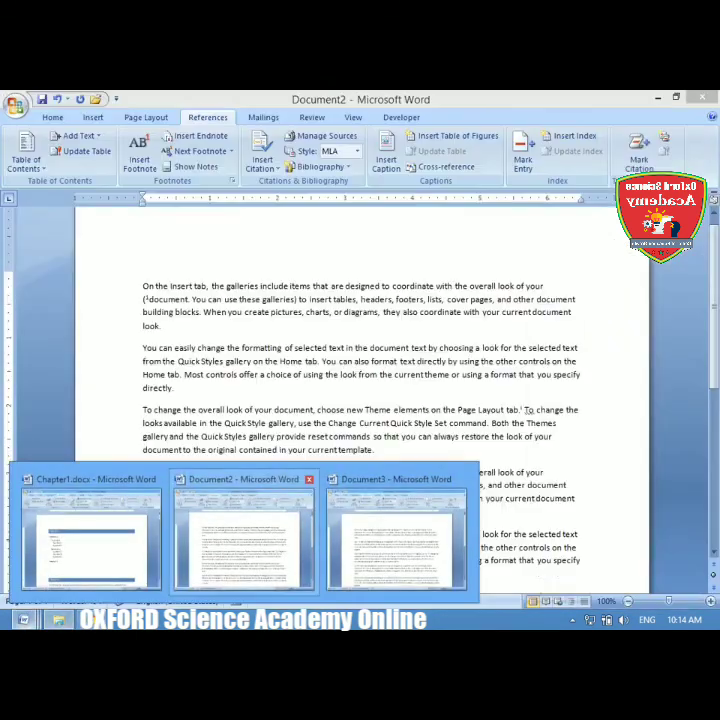
left_click(395, 530)
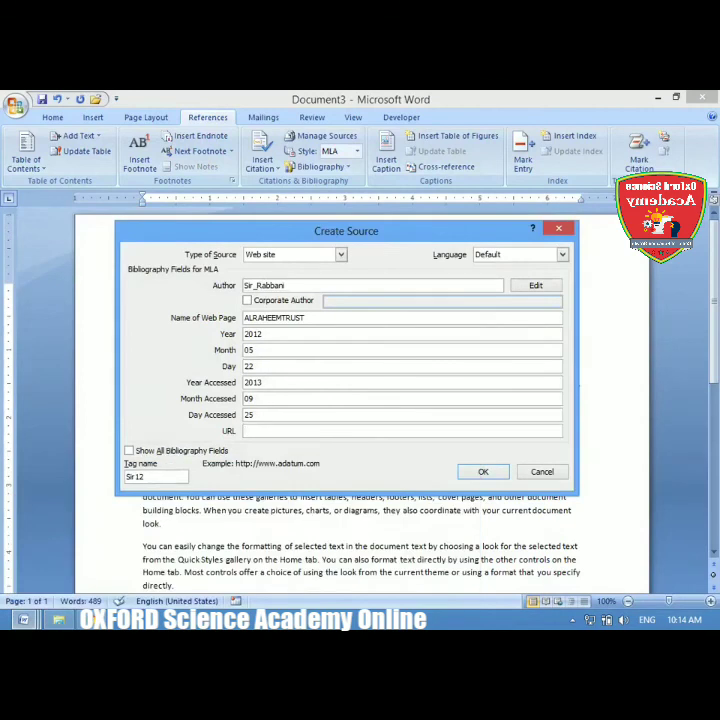
right_click(298, 431)
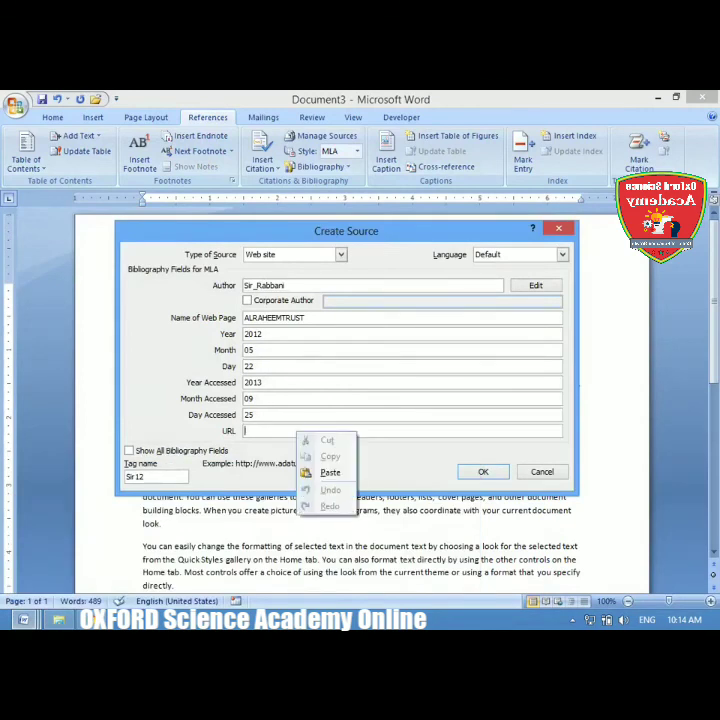
left_click(329, 472)
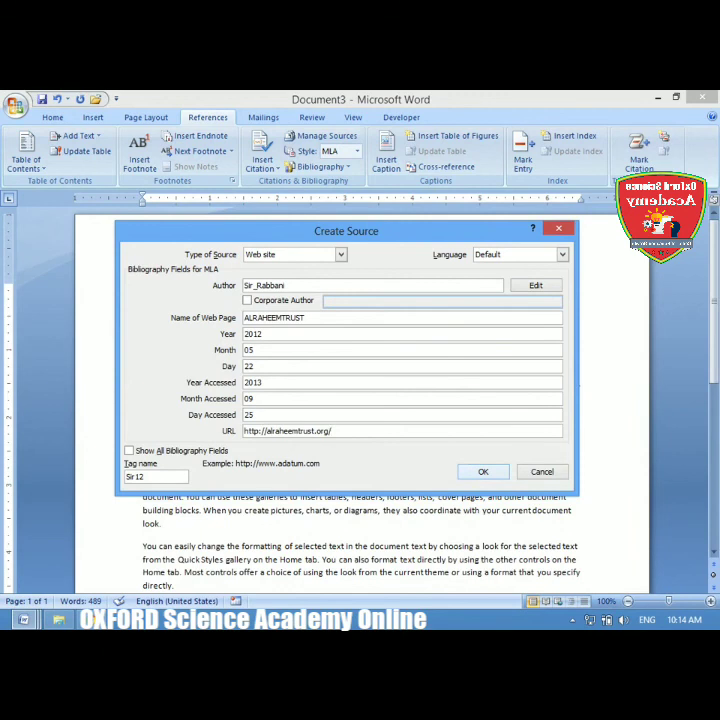
left_click(483, 471)
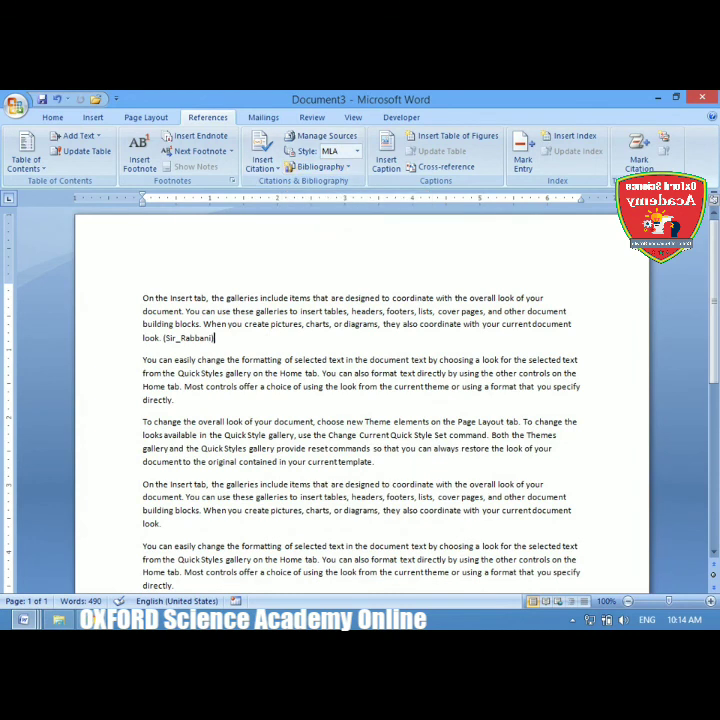
Start a new citation source of type Book at the end of the fifth paragraph
scroll(400, 310, "down", 3)
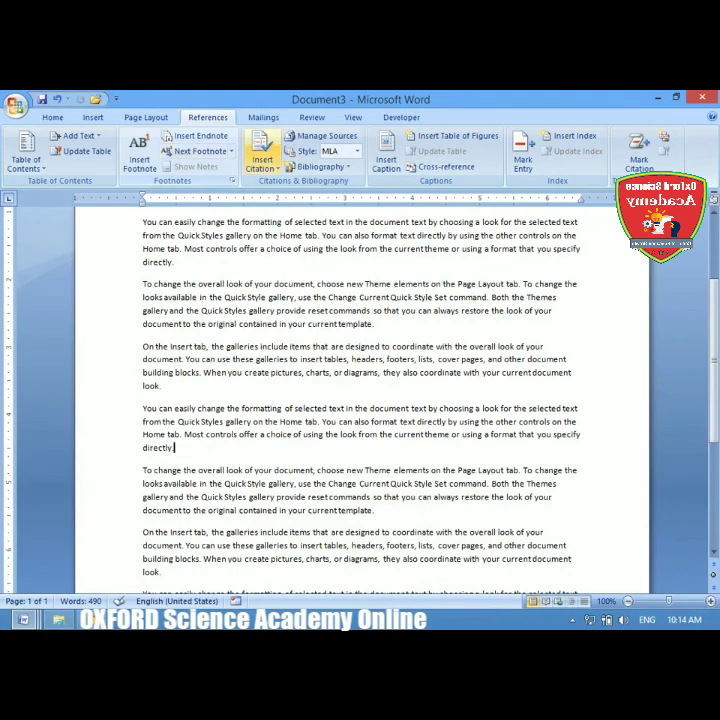
left_click(262, 160)
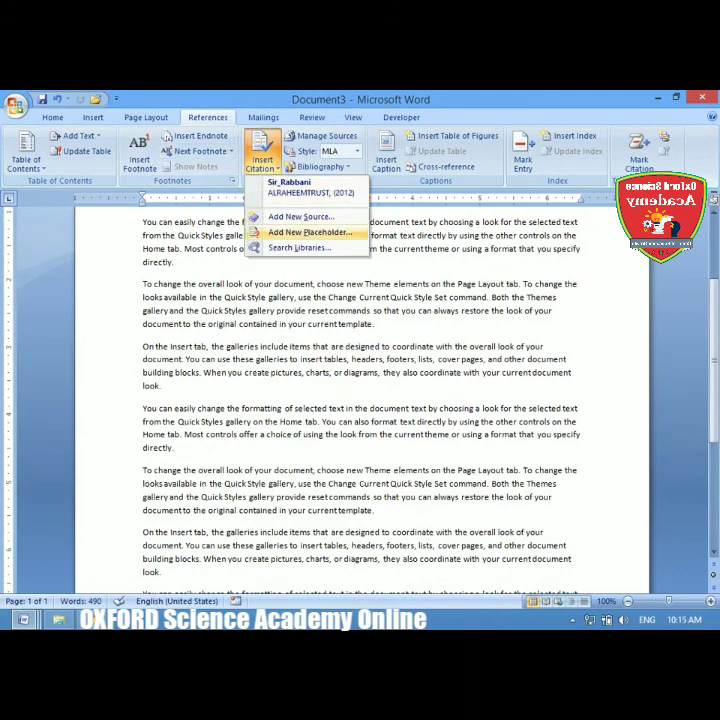
left_click(300, 217)
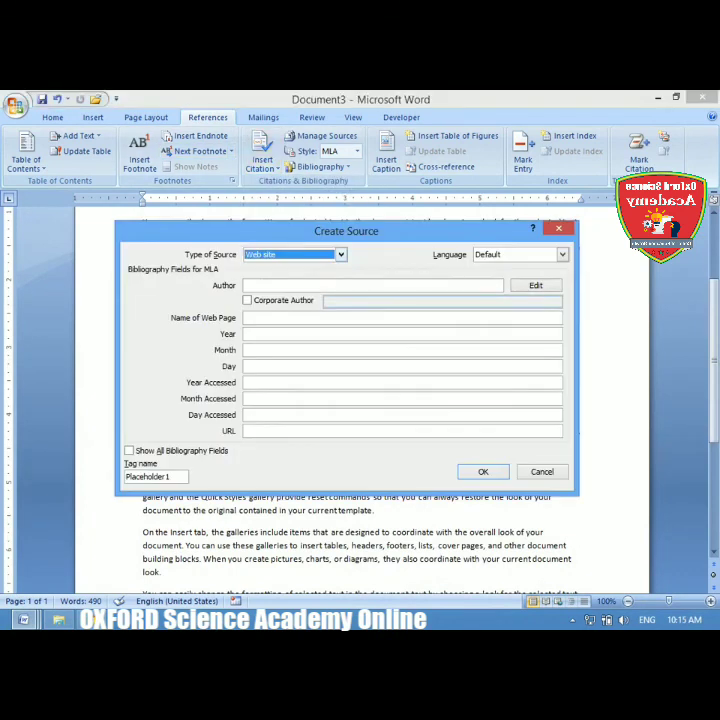
left_click(341, 255)
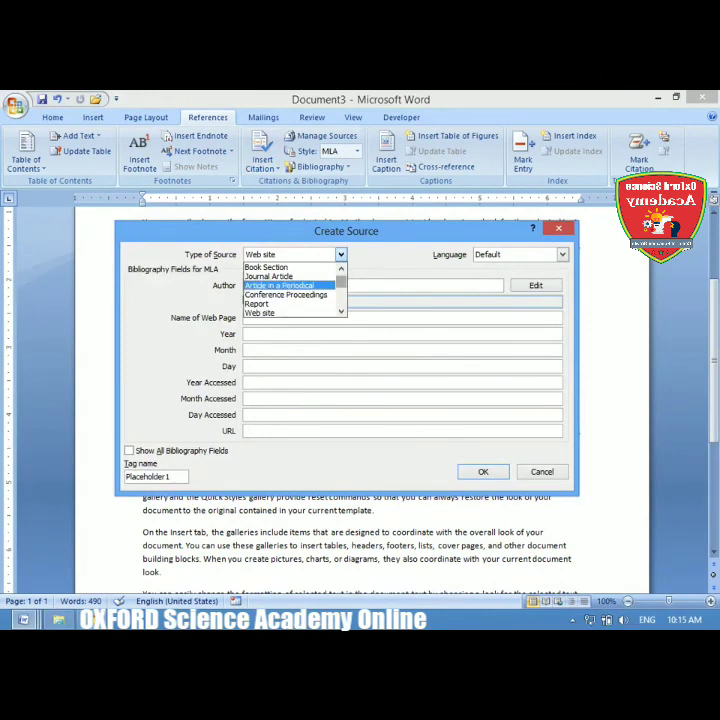
left_click_drag(341, 282, 341, 279)
left_click(262, 267)
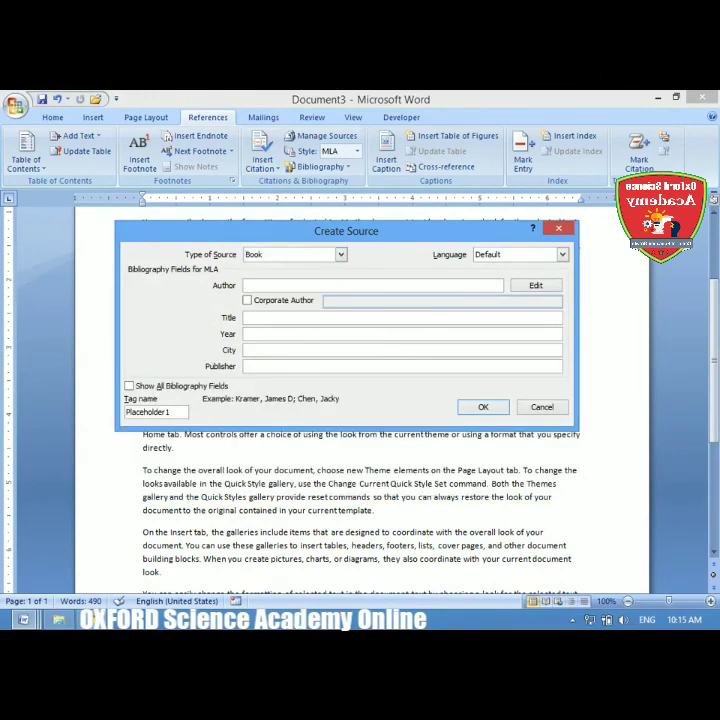
Enter the author's name for the book source
type("mR.")
key("BackSpace")
key("BackSpace")
key("BackSpace")
key("BackSpace")
type("Mr.Murad")
Title the book source "Traning of Computer" and set its year to 2008
left_click(247, 318)
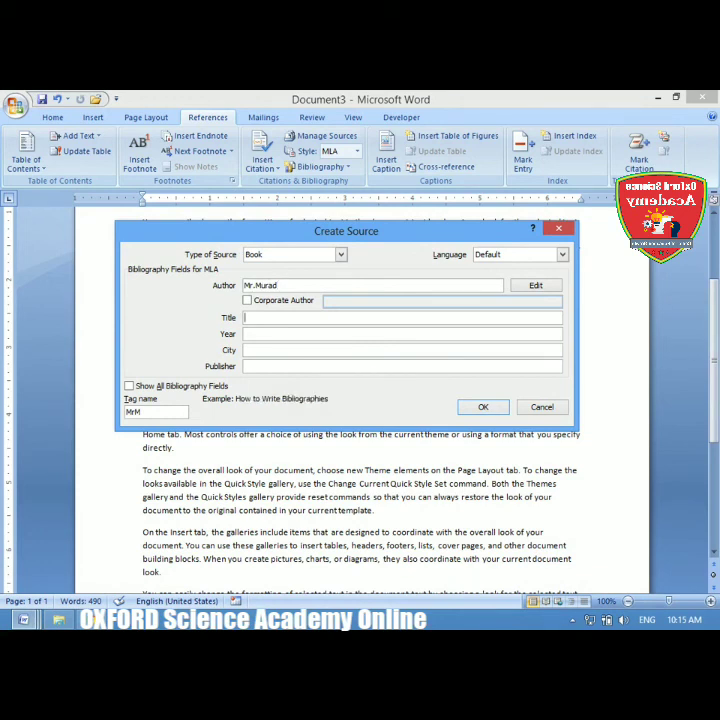
type("Traning Of")
key("BackSpace")
key("BackSpace")
type("of Computer")
key("Tab")
type("2008")
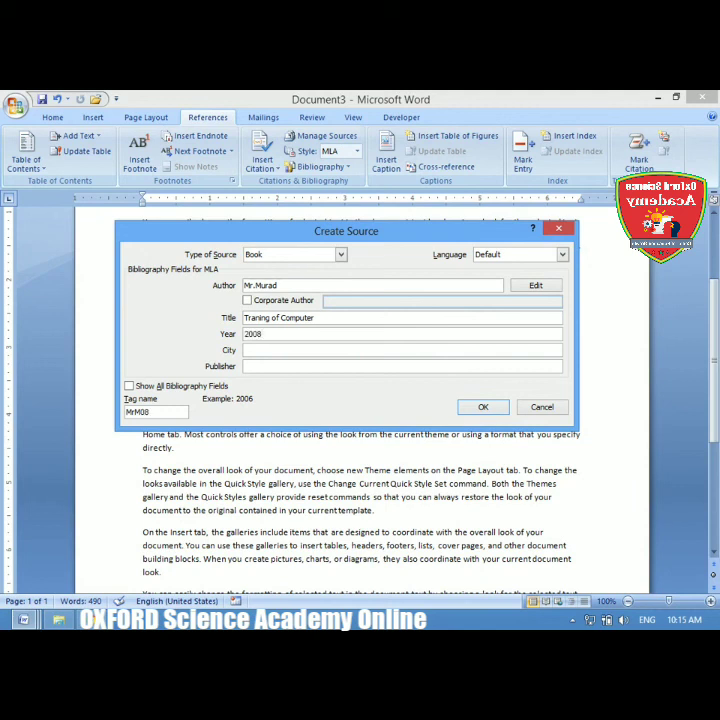
Set the book's city to Faisalabad and its publisher to "Iqra Publisher in Press Market FSD"
key("Tab")
type("Faisalabad")
key("Tab")
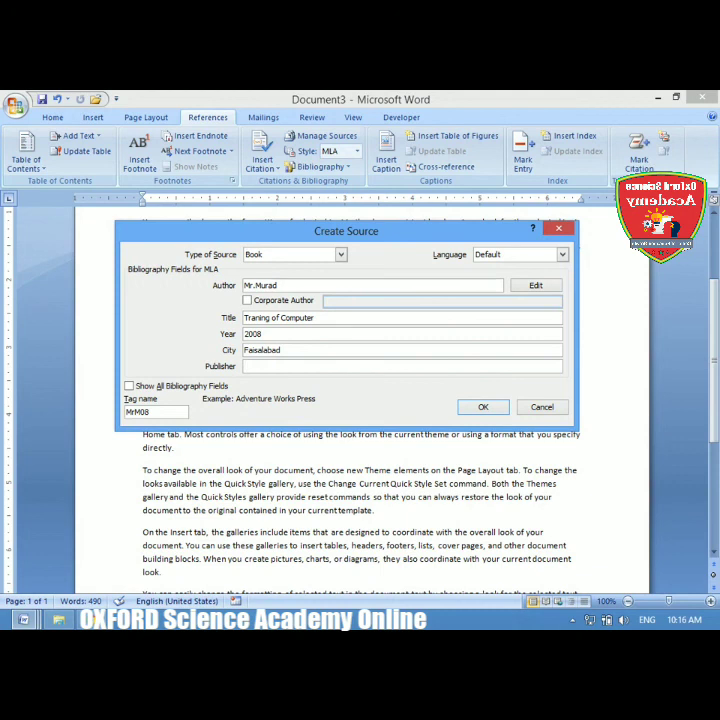
type("Iqra")
type(" Pub")
type("lis")
type("her")
type(" I")
type("n")
type(" P")
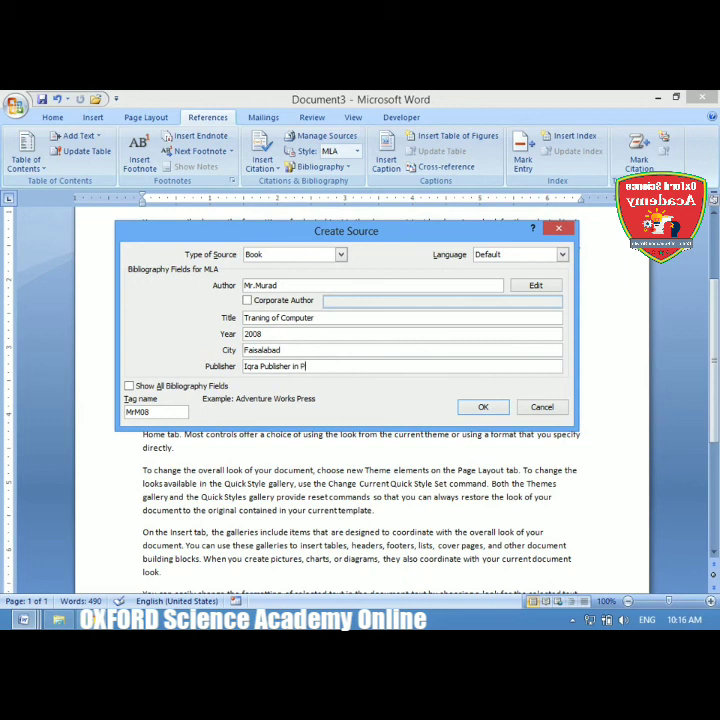
type("ress Market FSD")
Show all bibliography fields briefly, hide the extra ones again, and insert the book's citation in the fifth paragraph
left_click(129, 386)
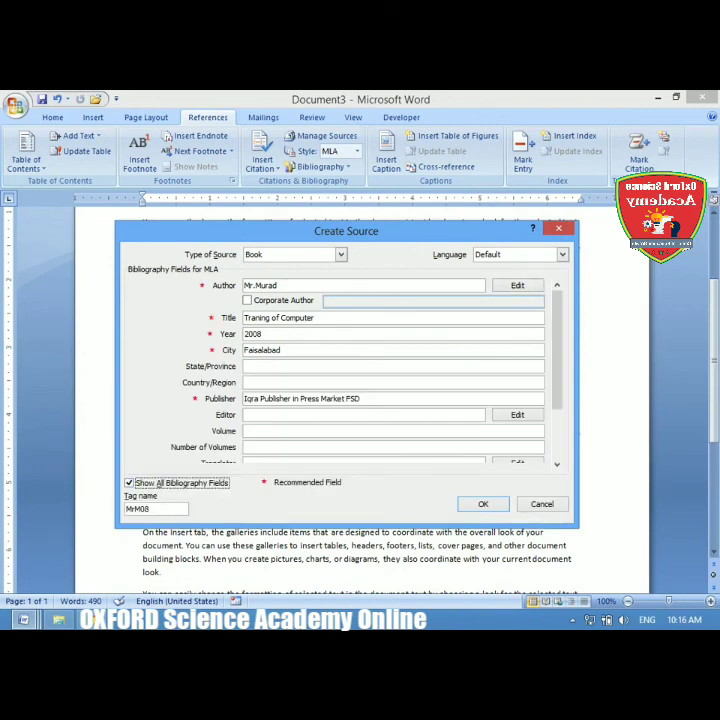
key("space")
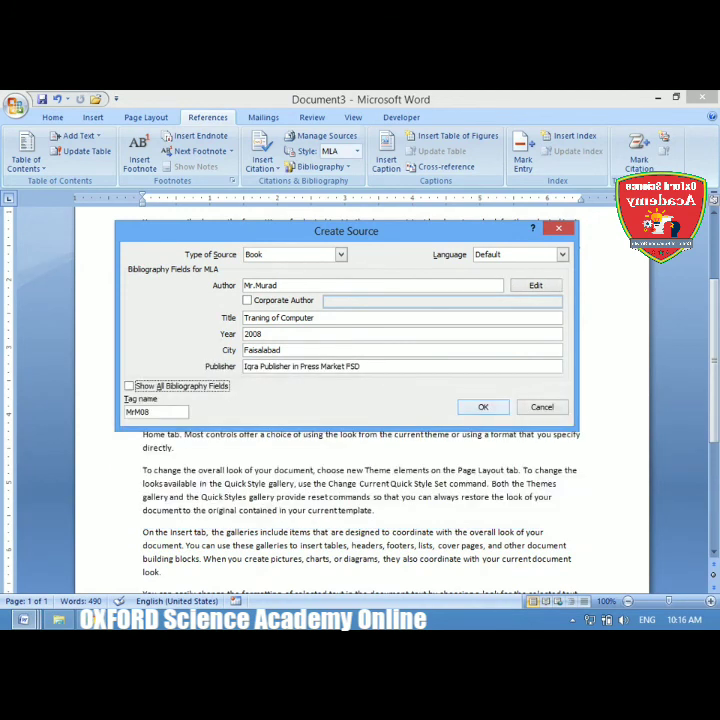
key("Return")
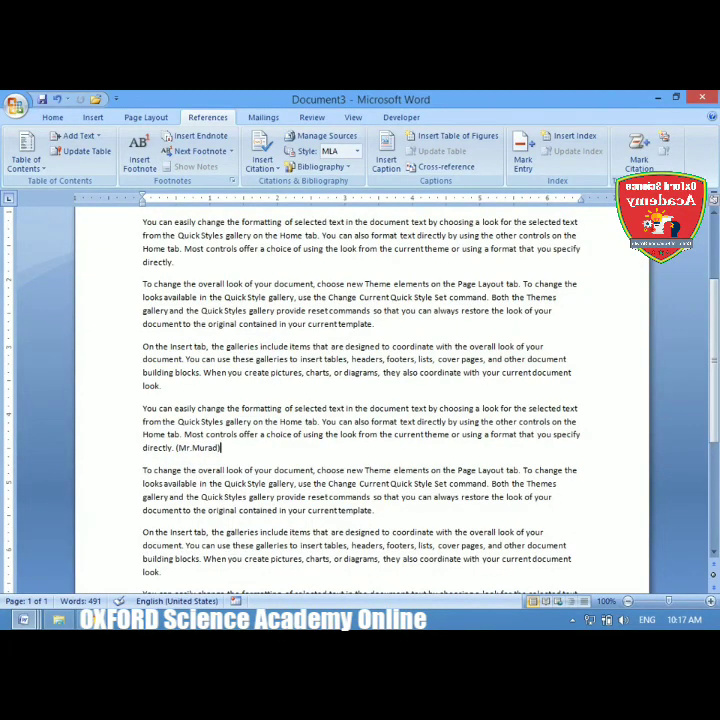
Review the inserted citations and add a page break after the document's last paragraph
scroll(360, 400, "up", 1)
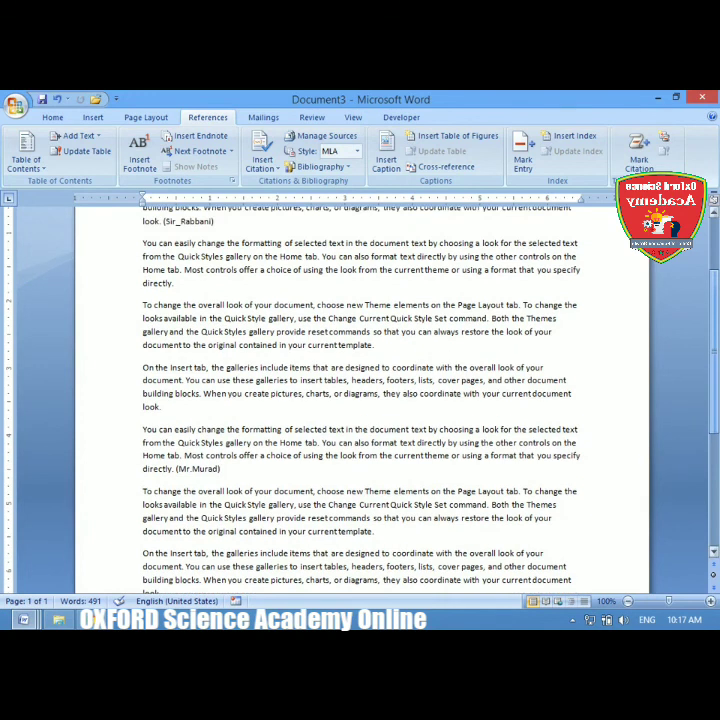
scroll(360, 400, "down", 1)
scroll(360, 400, "down", 1)
scroll(360, 400, "down", 1)
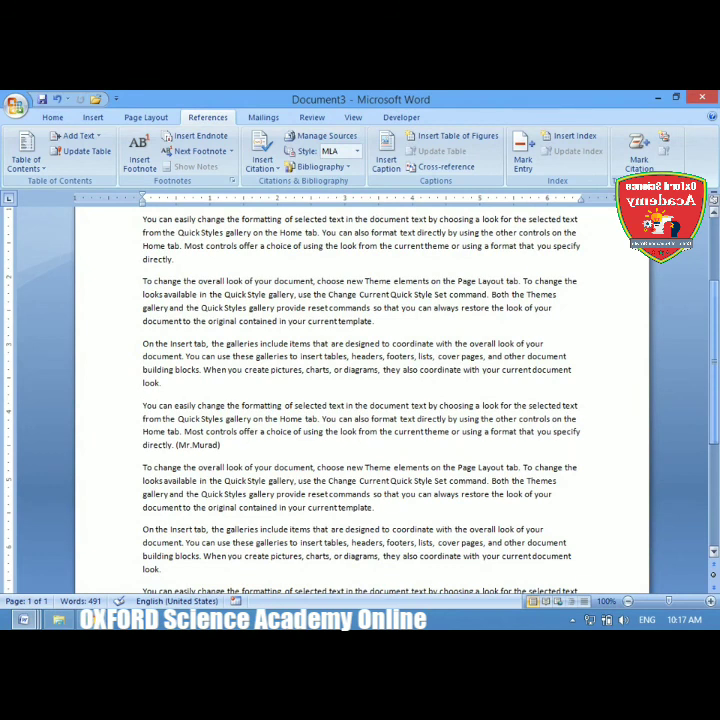
scroll(360, 400, "down", 5)
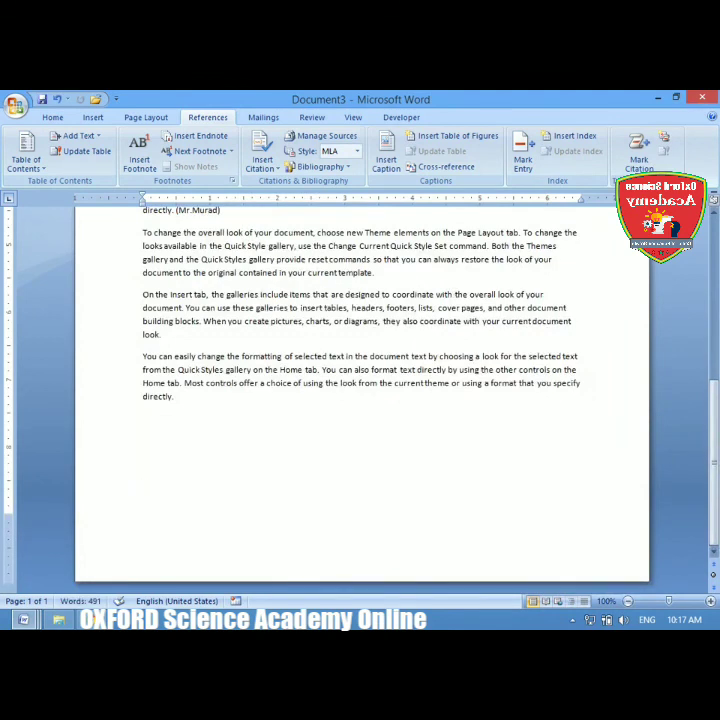
key("ctrl+Return")
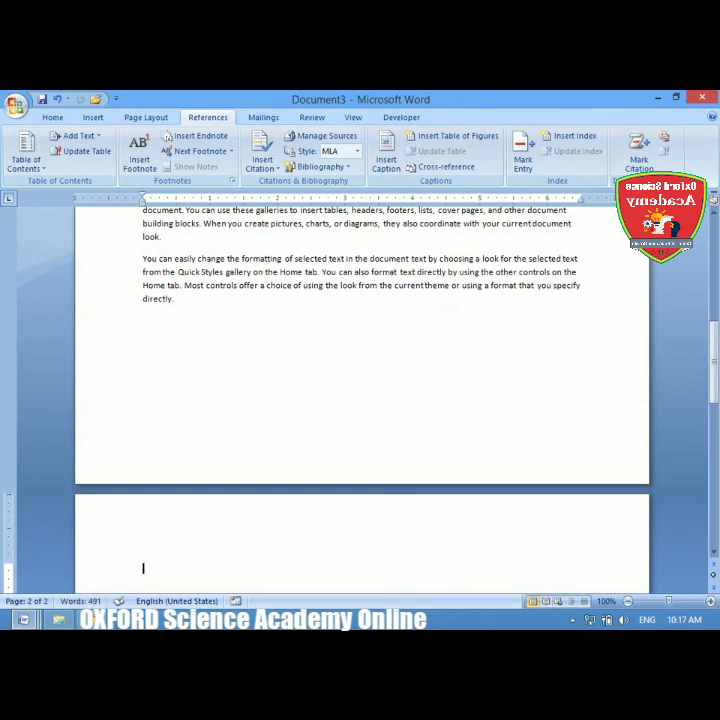
Insert a plain bibliography of the cited sources on the new second page
left_click_drag(714, 368, 714, 371)
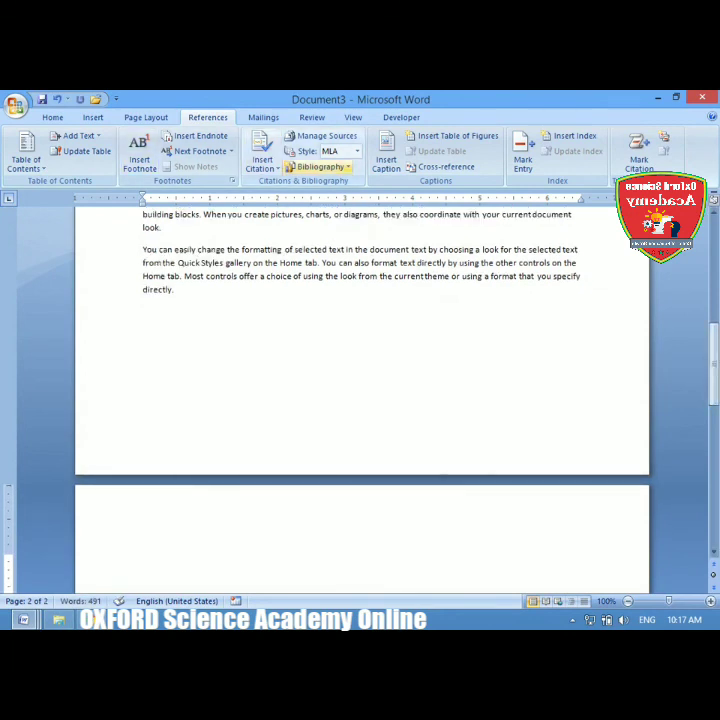
left_click(318, 167)
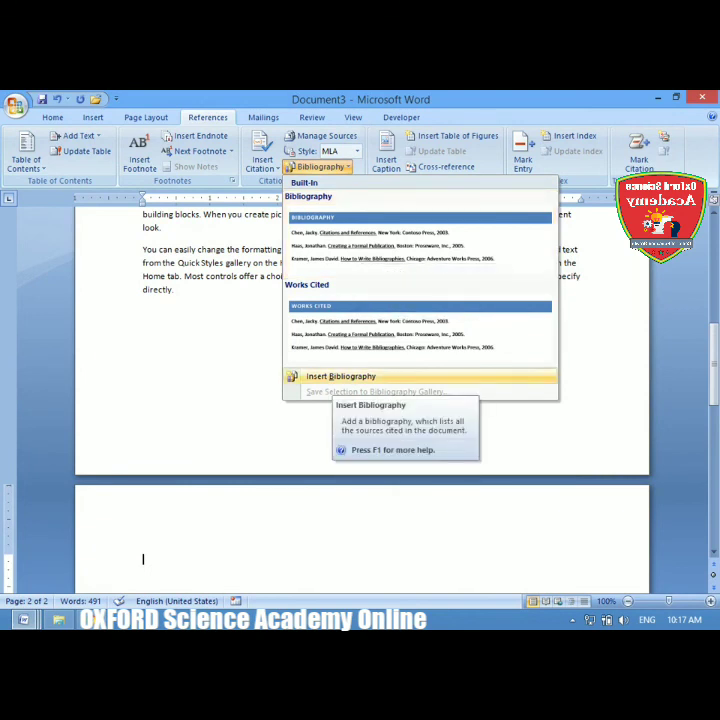
left_click(340, 376)
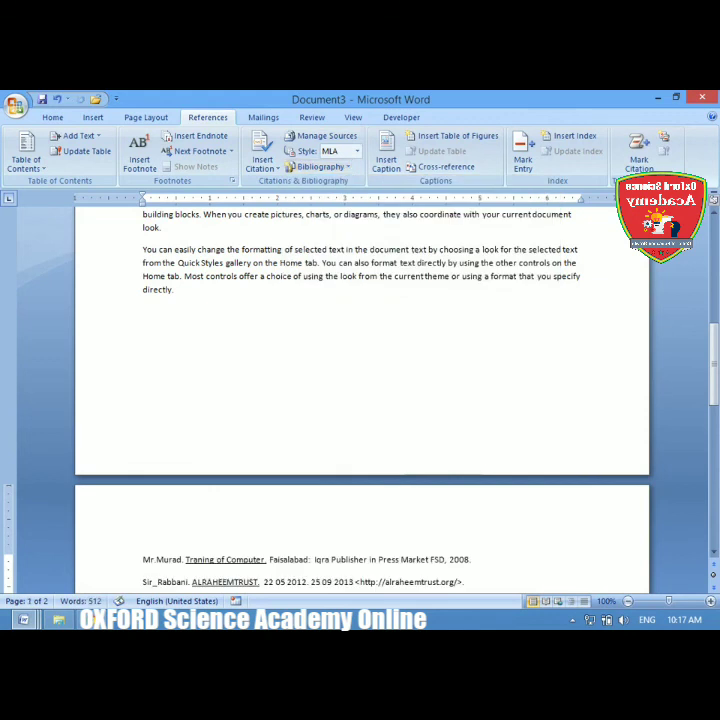
scroll(362, 400, "down", 3)
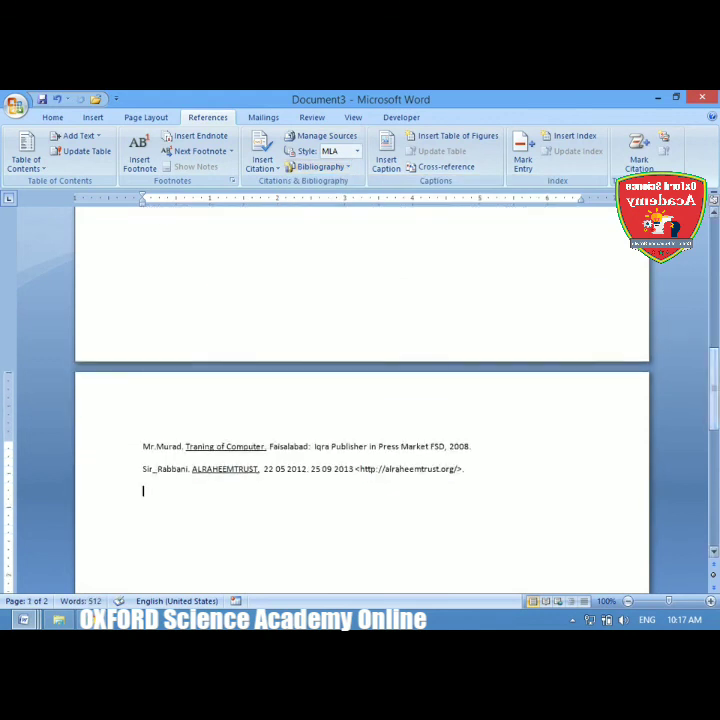